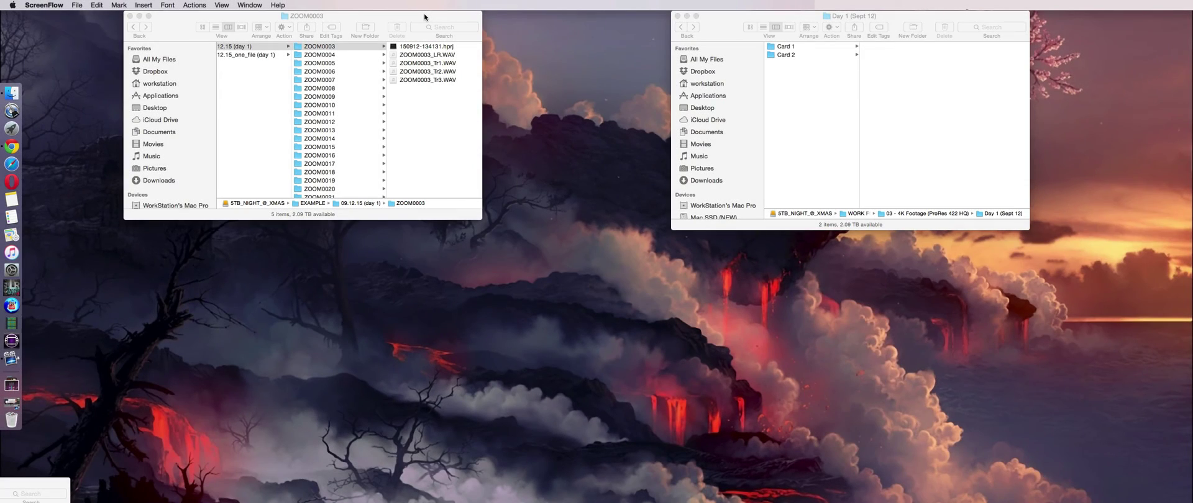
- Arrange the ZOOM0003 and Day 1 (Sept 12) Finder windows side by side, then open Card 1
{"action": "left_click_drag", "start_coordinate": [425, 17], "coordinate": [454, 29]}
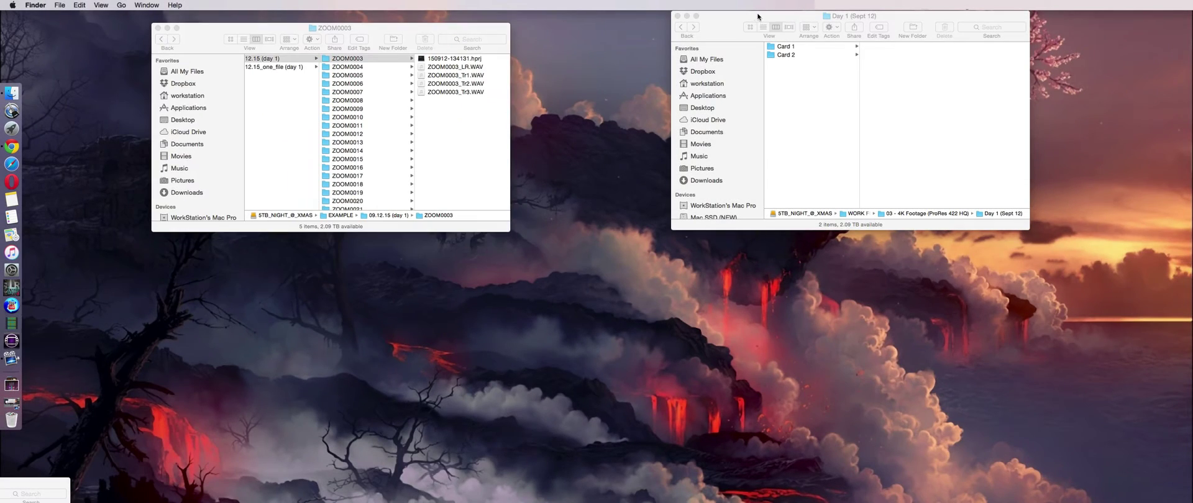
{"action": "left_click_drag", "start_coordinate": [748, 22], "coordinate": [671, 97]}
{"action": "left_click_drag", "start_coordinate": [398, 31], "coordinate": [440, 98]}
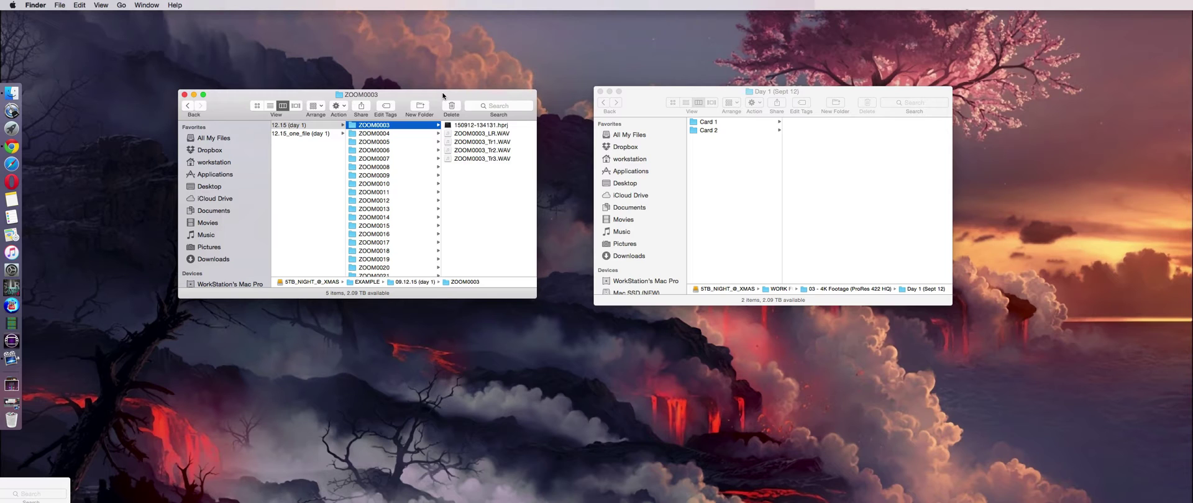
{"action": "left_click", "coordinate": [725, 123]}
- Select camera clips C0000–C0004 in Card 1, then browse the ZOOM folders and return to ZOOM0003
{"action": "left_click", "coordinate": [816, 124]}
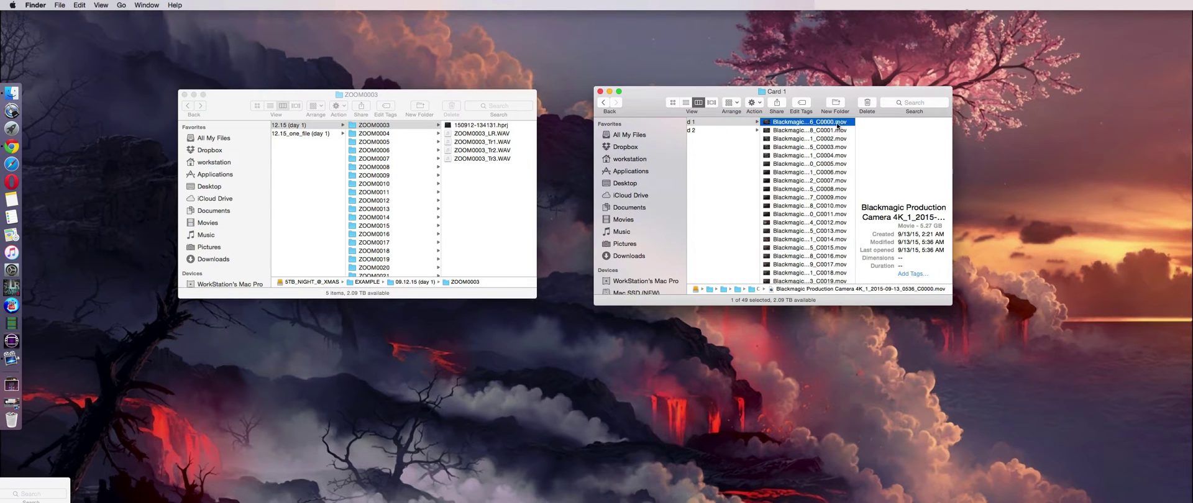
{"action": "left_click", "coordinate": [795, 155], "text": "shift"}
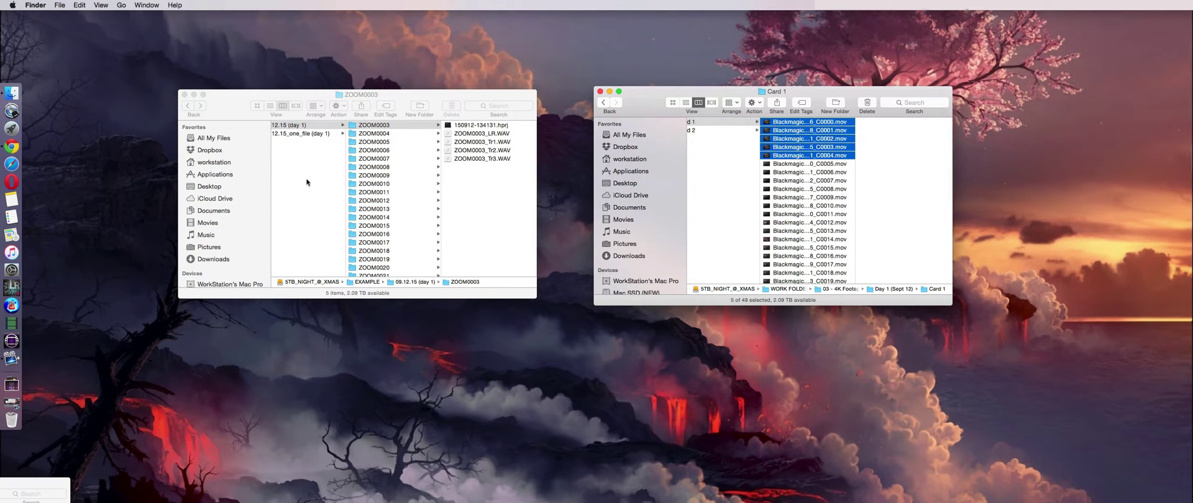
{"action": "left_click", "coordinate": [413, 145]}
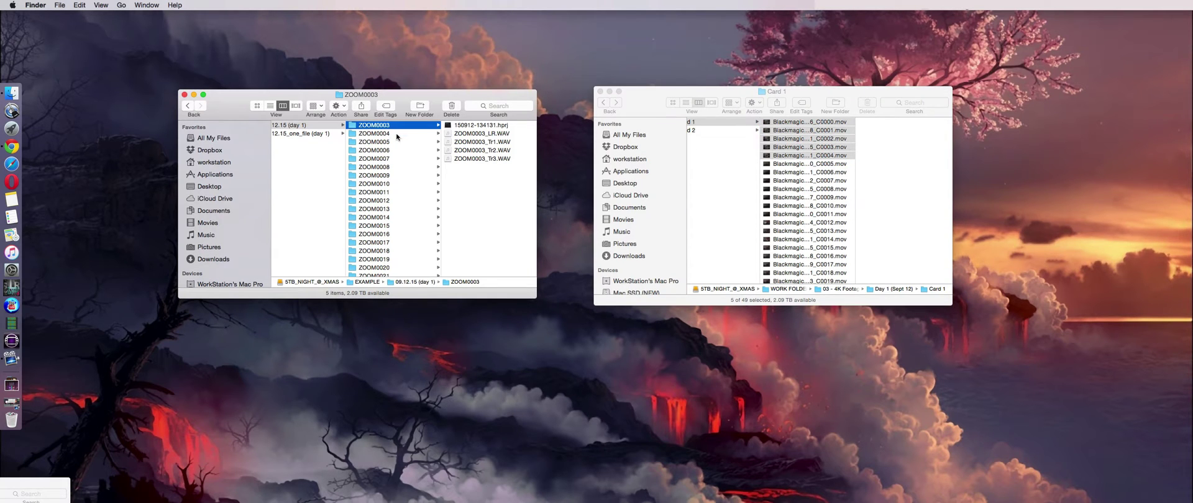
{"action": "left_click", "coordinate": [397, 133]}
{"action": "left_click", "coordinate": [394, 142]}
{"action": "key", "text": "Up"}
{"action": "key", "text": "Up"}
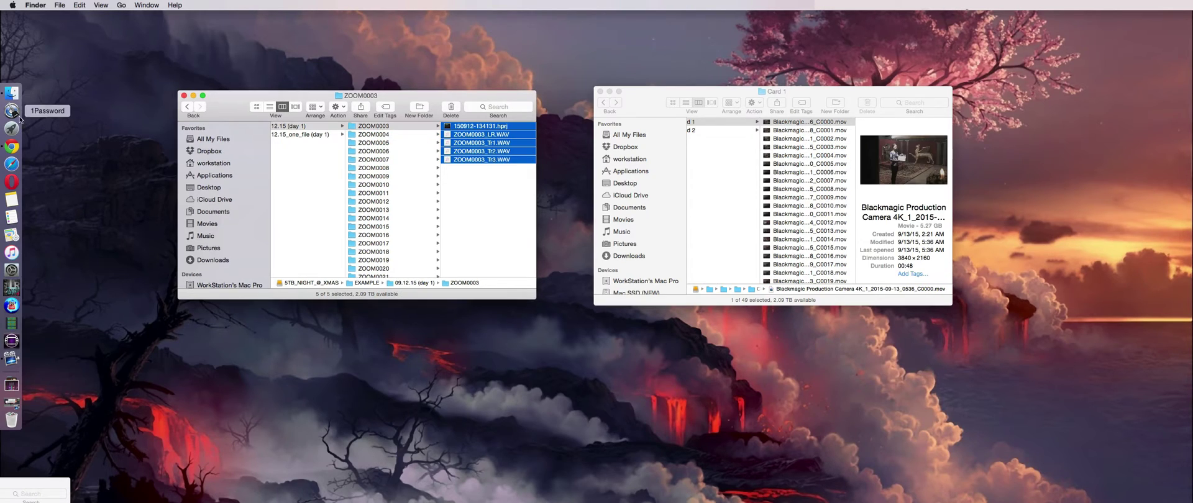
- Launch PluralEyes from Launchpad and move its window beside Finder
{"action": "left_click", "coordinate": [12, 129]}
{"action": "left_click", "coordinate": [248, 67]}
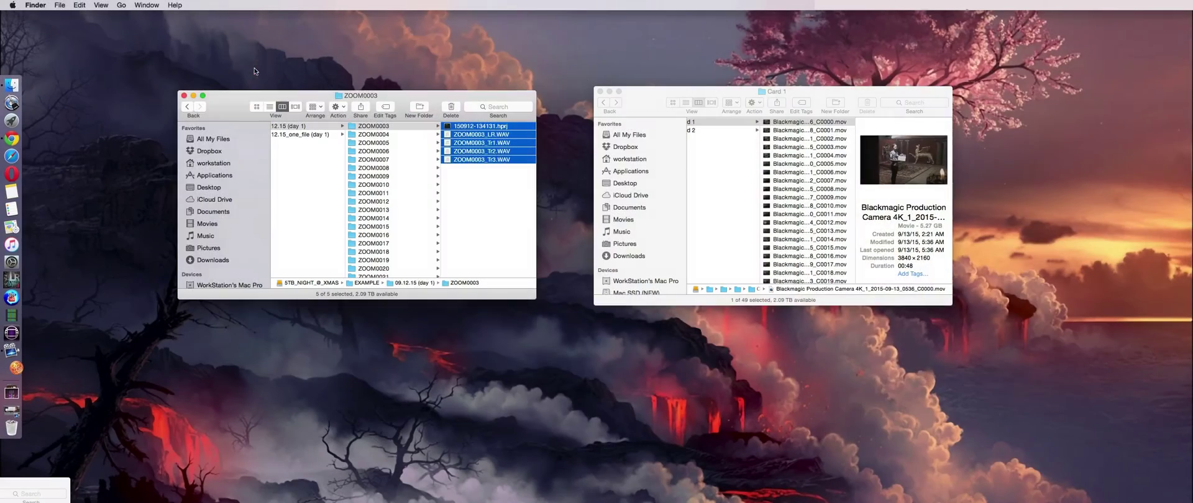
{"action": "left_click_drag", "start_coordinate": [549, 32], "coordinate": [743, 102]}
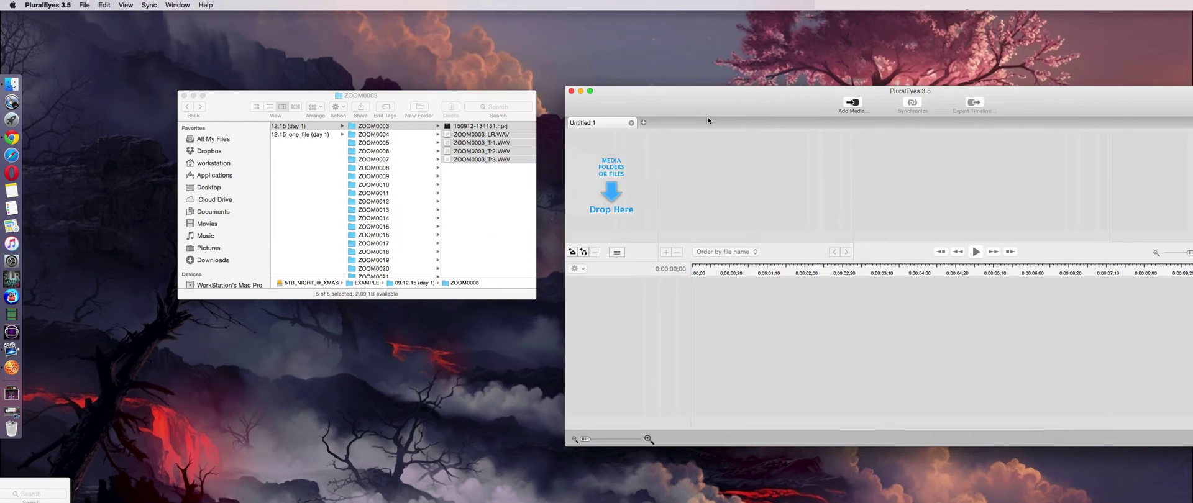
- Add the ZOOM0003–ZOOM0007 recorder folders to the PluralEyes project as audio
{"action": "left_click", "coordinate": [575, 255]}
{"action": "left_click", "coordinate": [519, 215]}
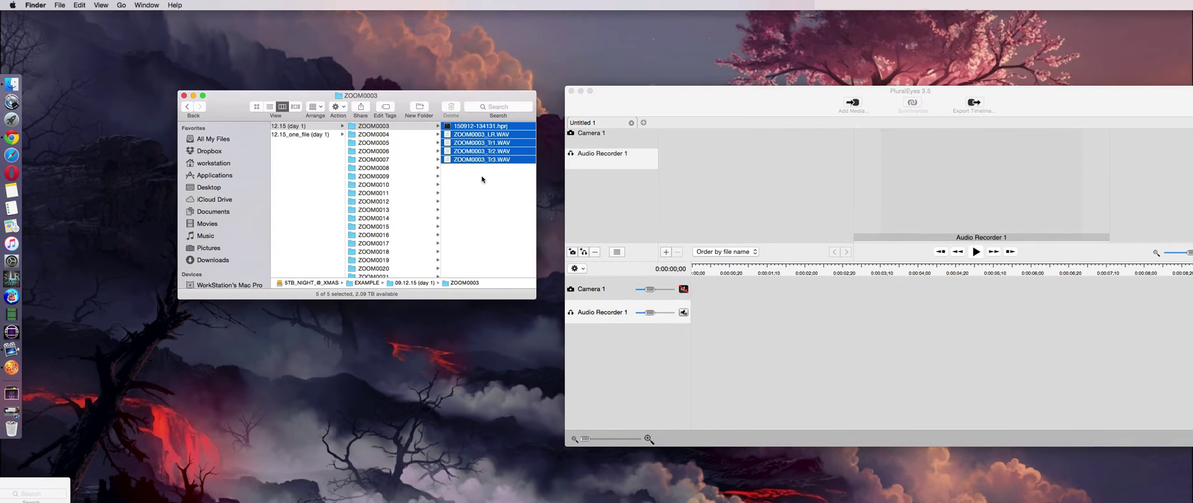
{"action": "left_click", "coordinate": [388, 134]}
{"action": "left_click", "coordinate": [391, 128]}
{"action": "key", "text": "shift+Down"}
{"action": "key", "text": "shift+Down"}
{"action": "key", "text": "shift+Down"}
{"action": "key", "text": "shift+Down"}
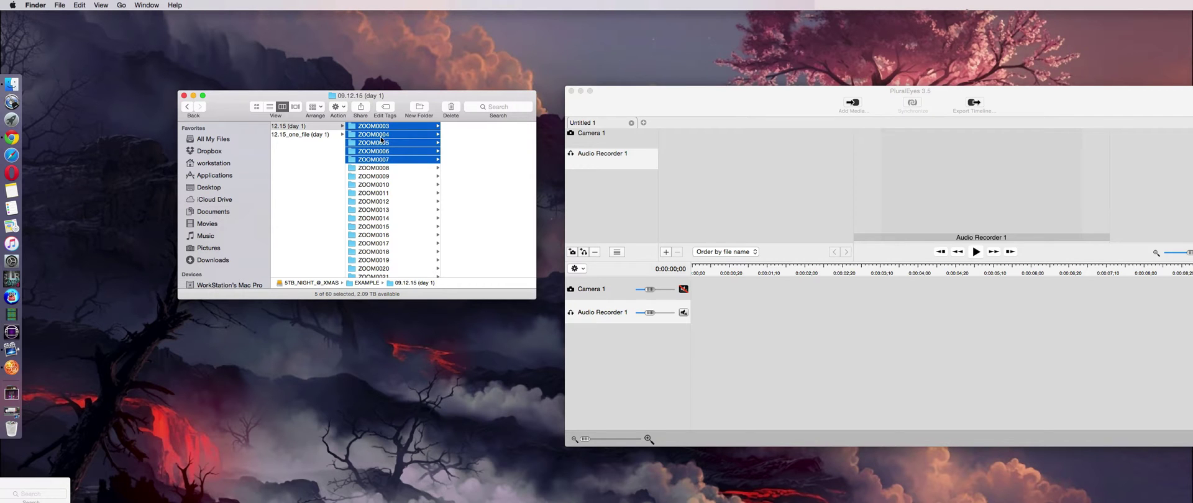
{"action": "left_click_drag", "start_coordinate": [381, 139], "coordinate": [616, 163]}
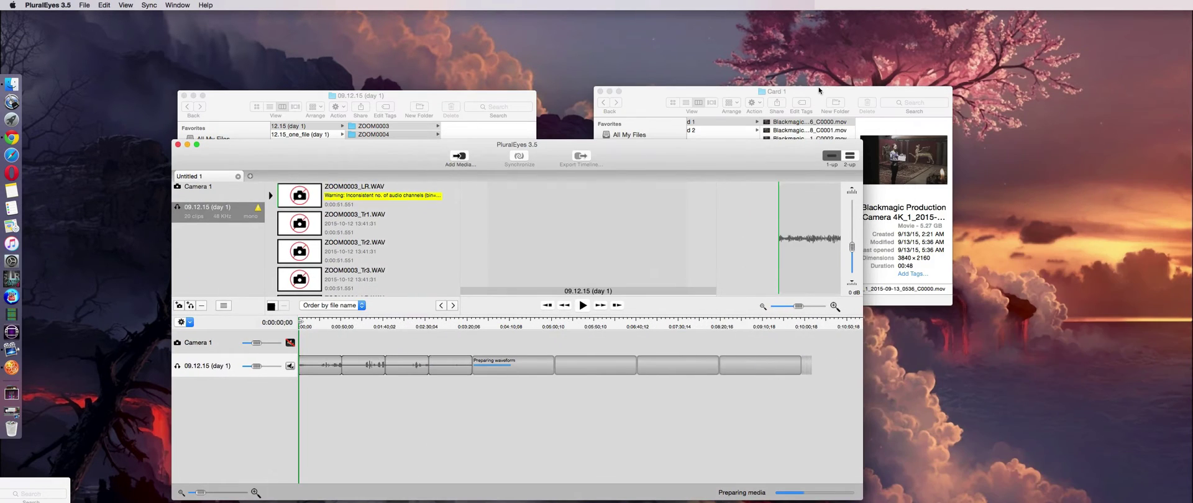
- Add camera clips C0000–C0004 as the Card 1 bin and view the 09.12.15 (day 1) audio bin
{"action": "left_click_drag", "start_coordinate": [818, 84], "coordinate": [979, 84]}
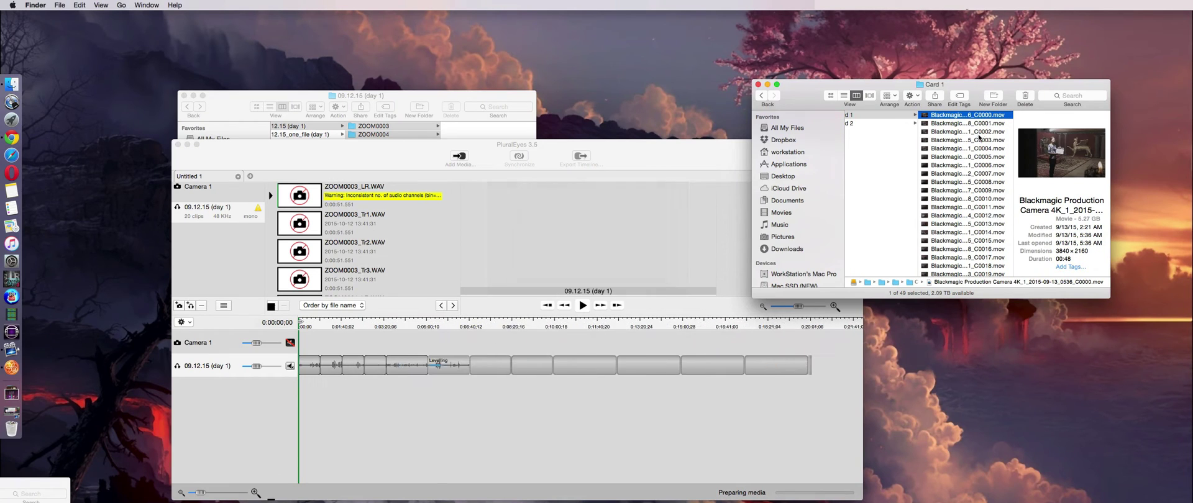
{"action": "key", "text": "shift+Down"}
{"action": "key", "text": "shift+Down"}
{"action": "key", "text": "shift+Down"}
{"action": "key", "text": "shift+Down"}
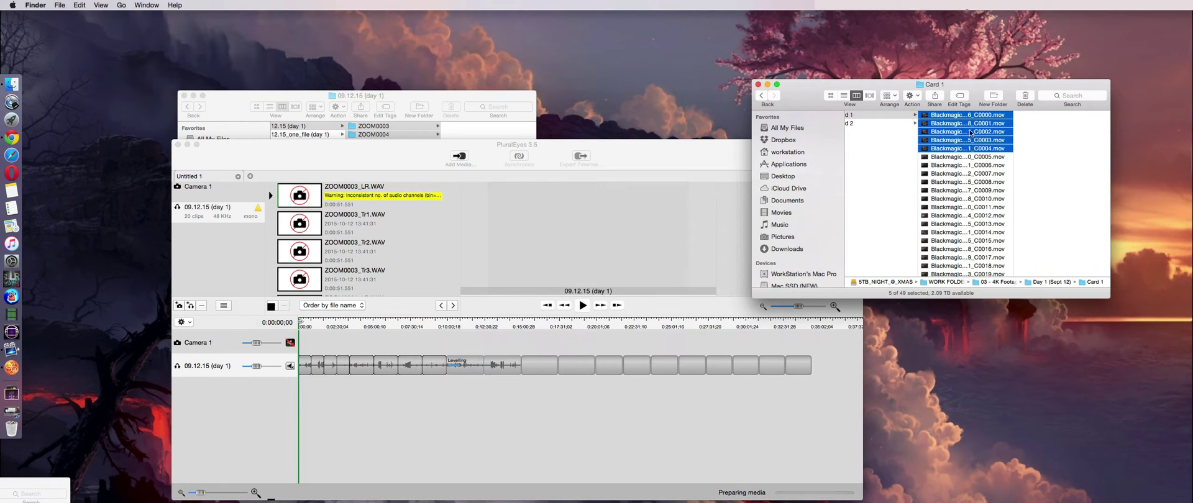
{"action": "left_click_drag", "start_coordinate": [971, 133], "coordinate": [205, 196]}
{"action": "left_click_drag", "start_coordinate": [352, 144], "coordinate": [352, 43]}
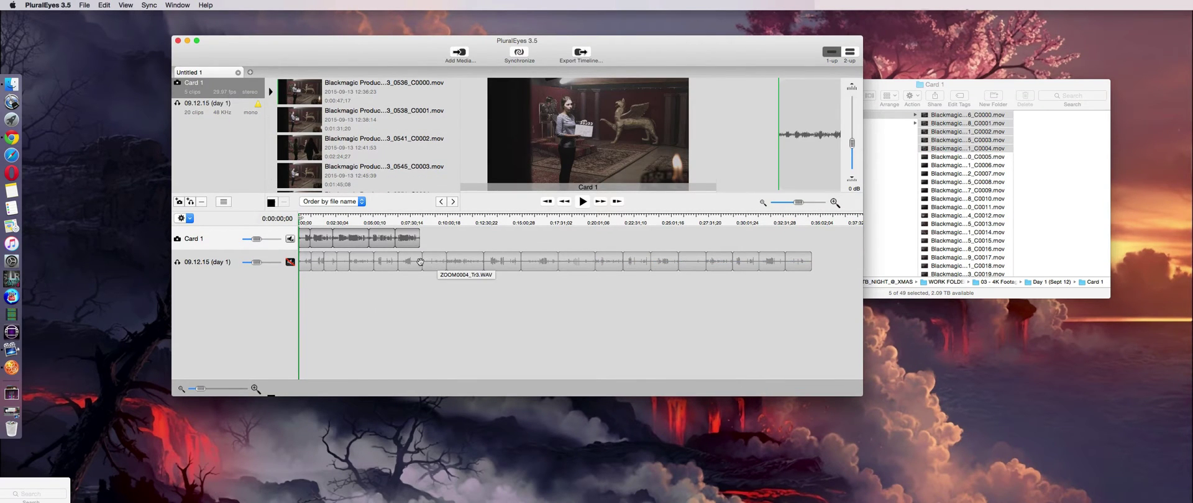
{"action": "left_click", "coordinate": [226, 114]}
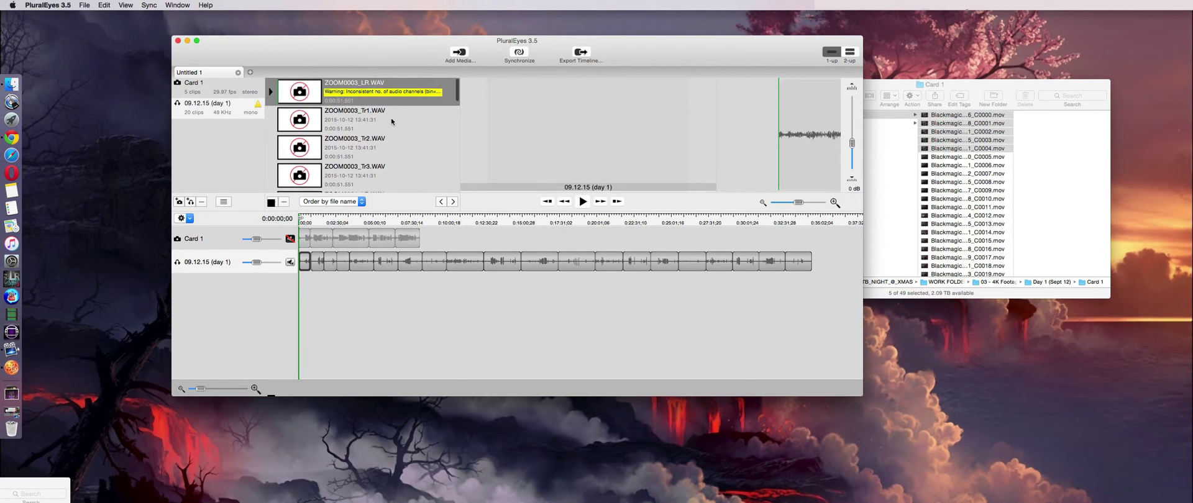
{"action": "mouse_move", "coordinate": [352, 110]}
{"action": "left_mouse_down"}
{"action": "mouse_move", "coordinate": [354, 186]}
{"action": "mouse_move", "coordinate": [356, 96]}
{"action": "left_mouse_up"}
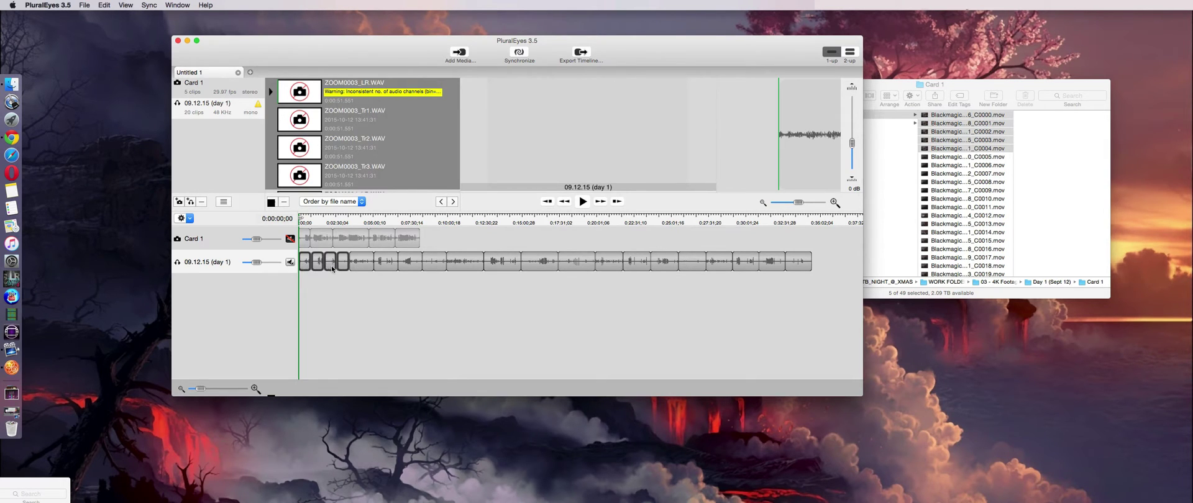
- Synchronize all project clips and dismiss the Unsynced Clips Help warning
{"action": "left_click", "coordinate": [439, 305]}
{"action": "left_click", "coordinate": [520, 53]}
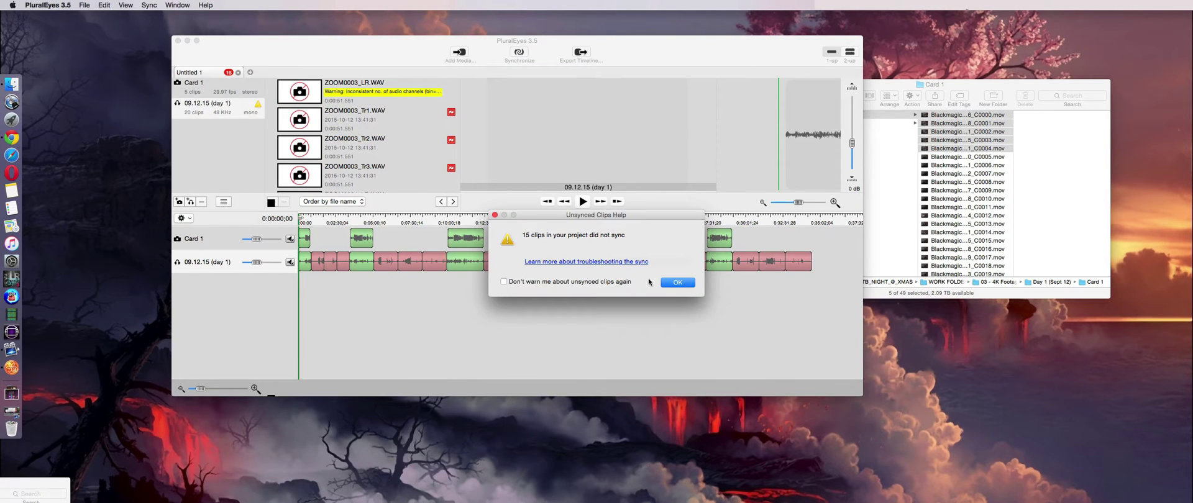
{"action": "left_click", "coordinate": [676, 283]}
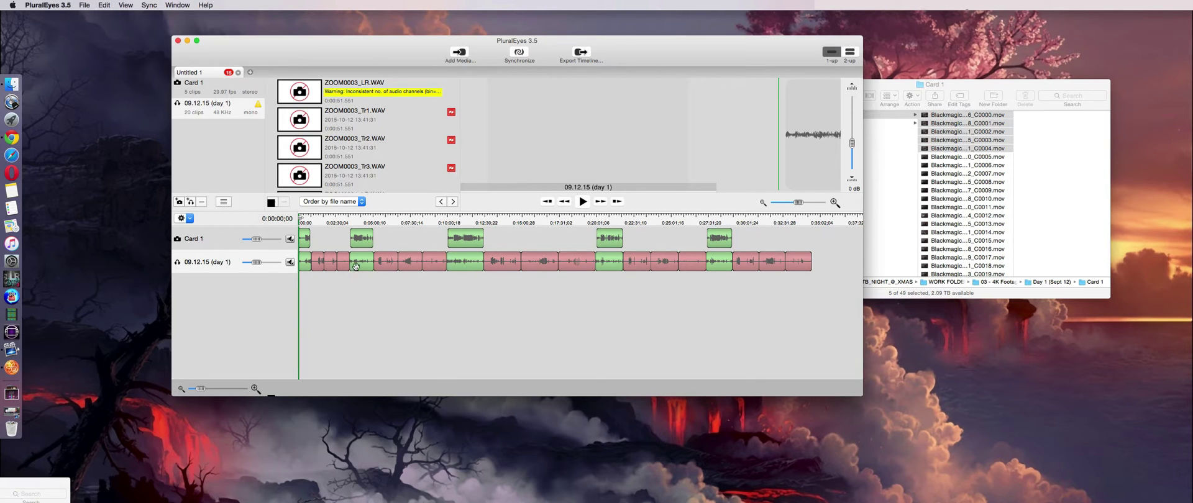
- Inspect the synced ZOOM0003 LR, Tr1, Tr2 and Tr3 clips and later audio clips on the timeline
{"action": "left_click", "coordinate": [370, 86]}
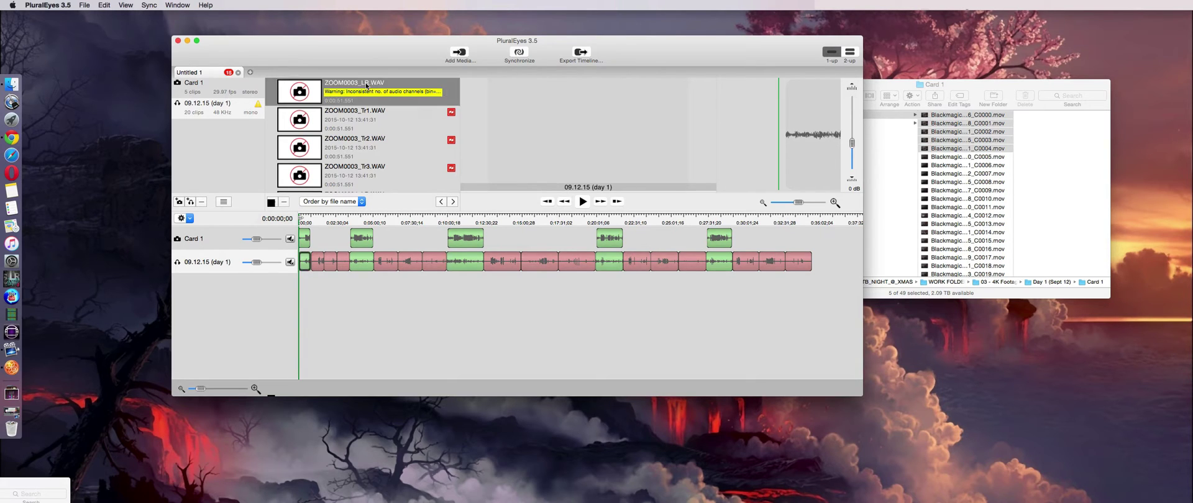
{"action": "left_click", "coordinate": [360, 260]}
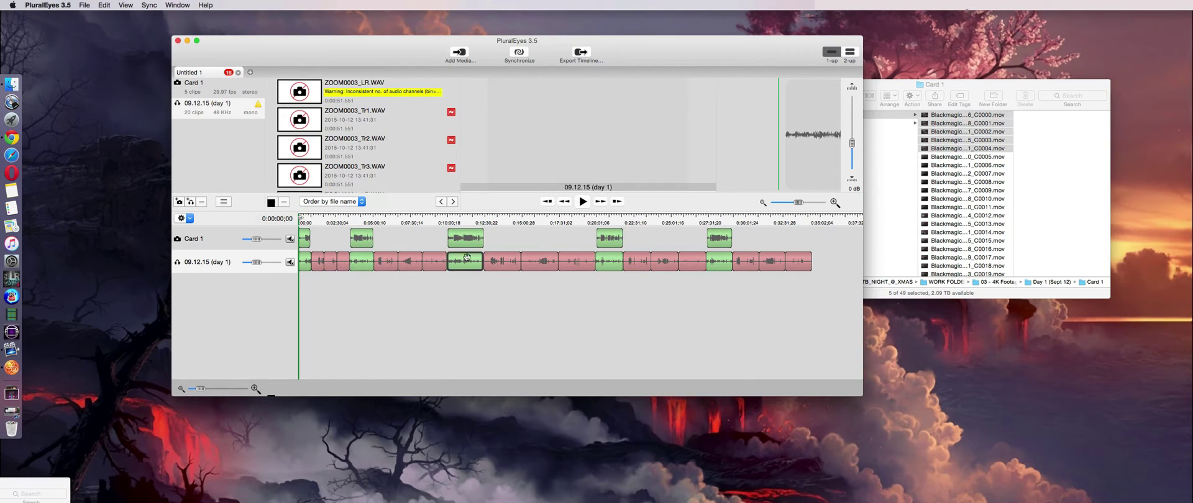
{"action": "left_click", "coordinate": [318, 262]}
{"action": "left_click", "coordinate": [331, 262]}
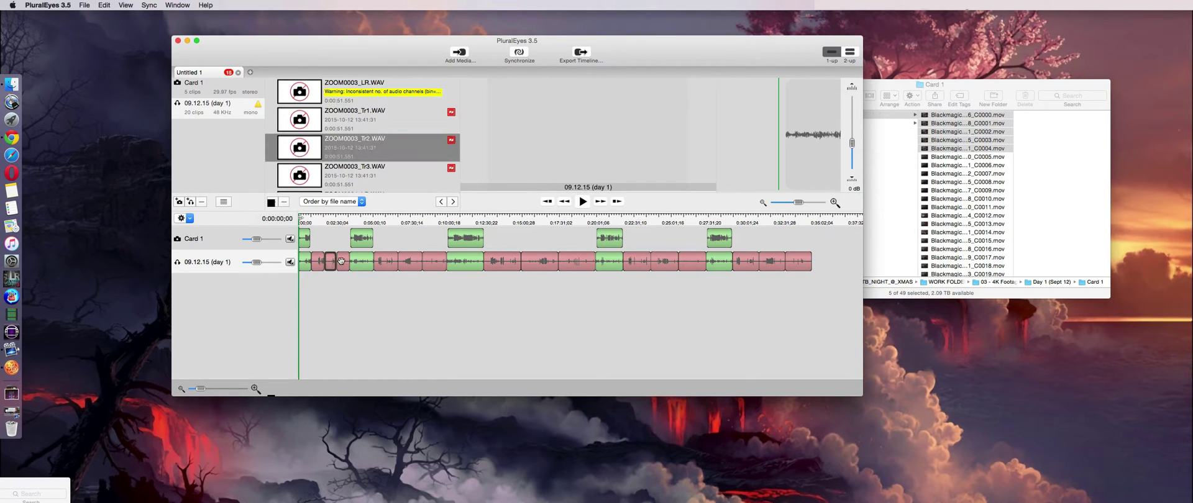
{"action": "left_click", "coordinate": [342, 261]}
{"action": "left_click", "coordinate": [318, 262]}
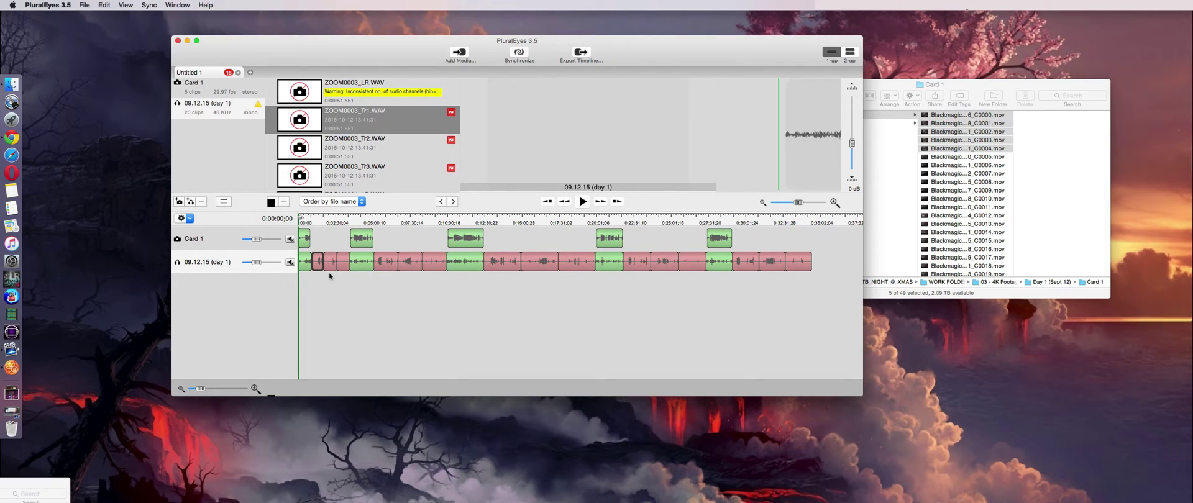
{"action": "left_click", "coordinate": [330, 262]}
{"action": "left_click", "coordinate": [343, 262]}
{"action": "left_click", "coordinate": [382, 261]}
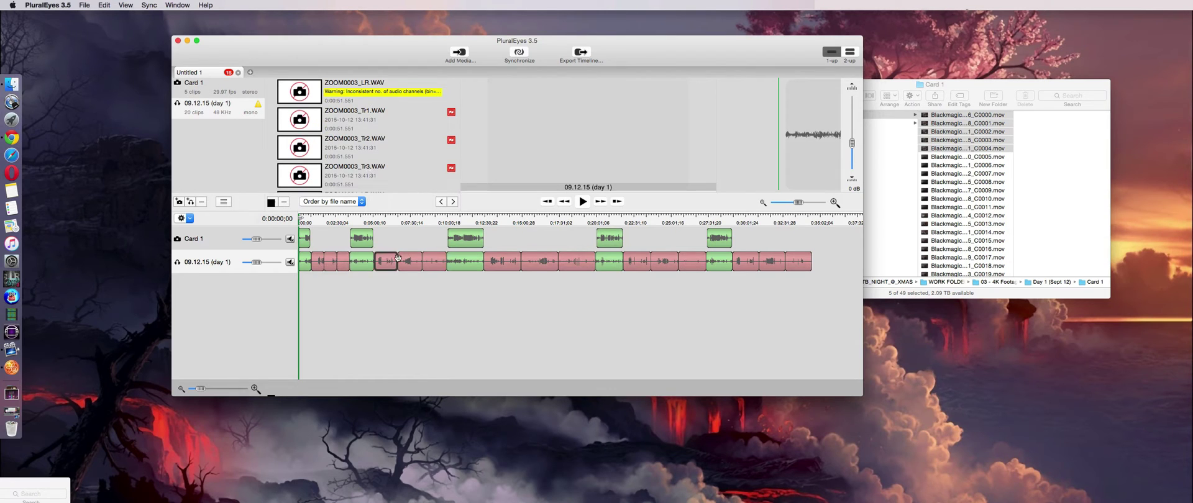
{"action": "left_click", "coordinate": [408, 261]}
{"action": "left_click", "coordinate": [426, 261]}
- Move PluralEyes down and open the ZOOM0006 folder in Finder
{"action": "left_click_drag", "start_coordinate": [398, 59], "coordinate": [398, 233]}
{"action": "left_click", "coordinate": [404, 168]}
{"action": "left_click", "coordinate": [404, 151]}
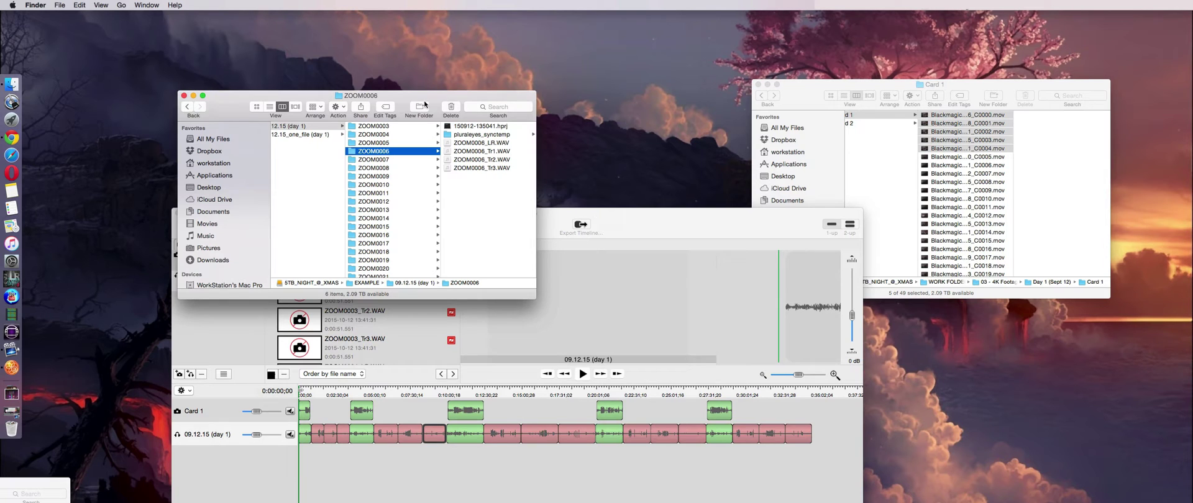
- Rearrange the ZOOM0006, Card 1 and PluralEyes windows and open the ZOOM0003 folder
{"action": "left_click_drag", "start_coordinate": [424, 97], "coordinate": [350, 18]}
{"action": "left_click_drag", "start_coordinate": [635, 223], "coordinate": [620, 188]}
{"action": "left_click", "coordinate": [438, 151]}
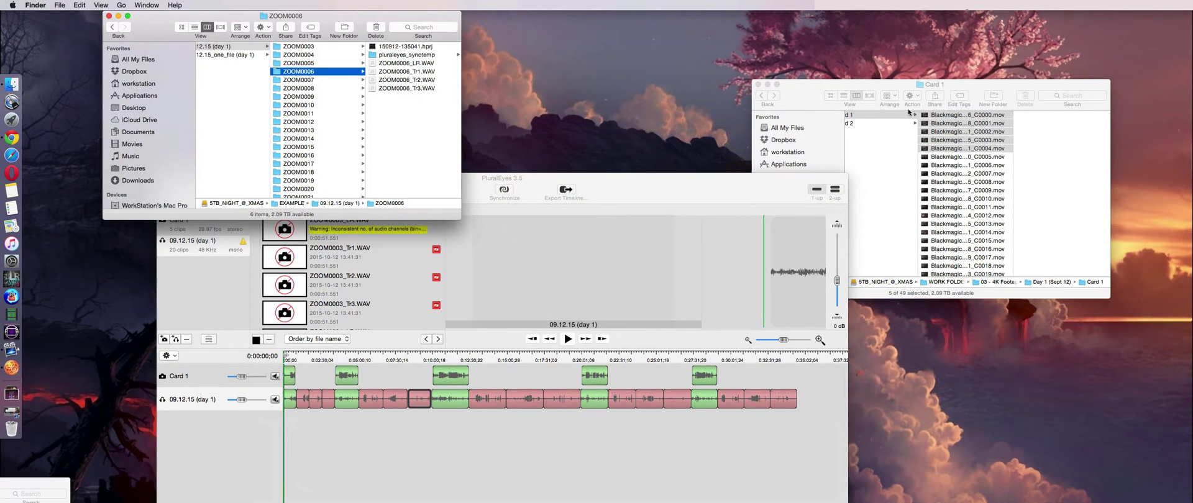
{"action": "left_click_drag", "start_coordinate": [807, 95], "coordinate": [758, 2]}
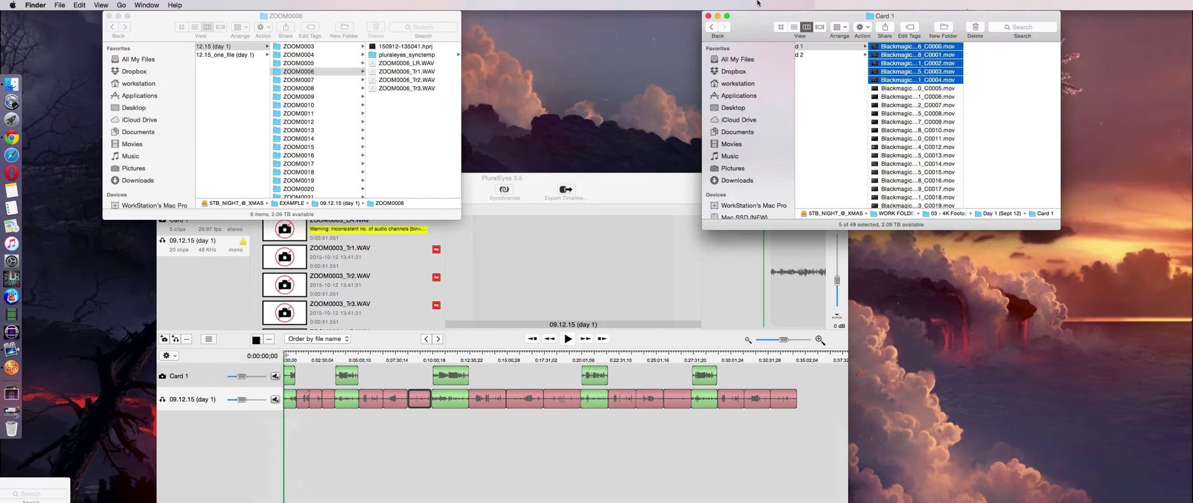
{"action": "left_click", "coordinate": [427, 149]}
{"action": "left_click", "coordinate": [320, 48]}
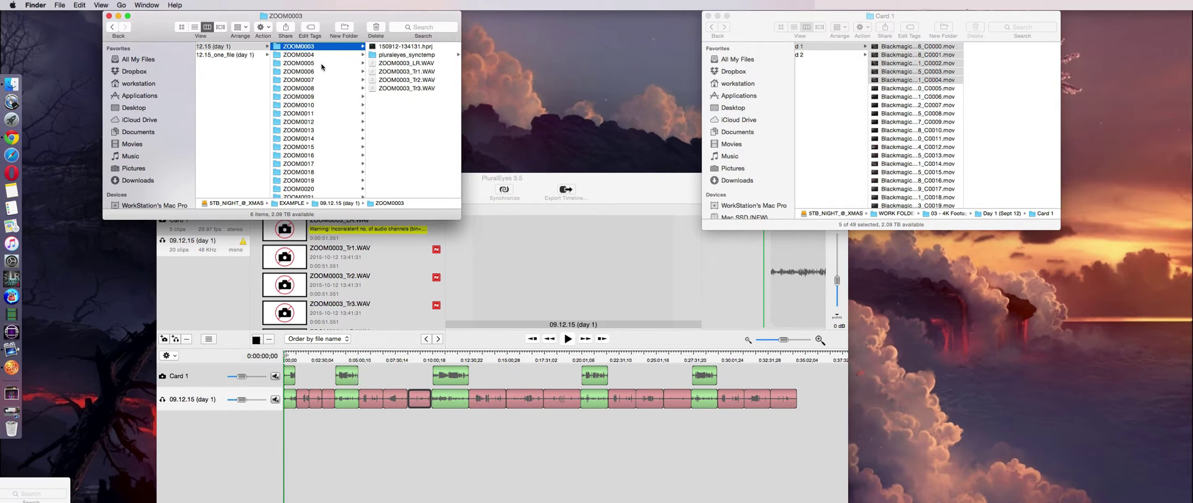
{"action": "left_click", "coordinate": [566, 257]}
{"action": "left_click_drag", "start_coordinate": [373, 177], "coordinate": [392, 17]}
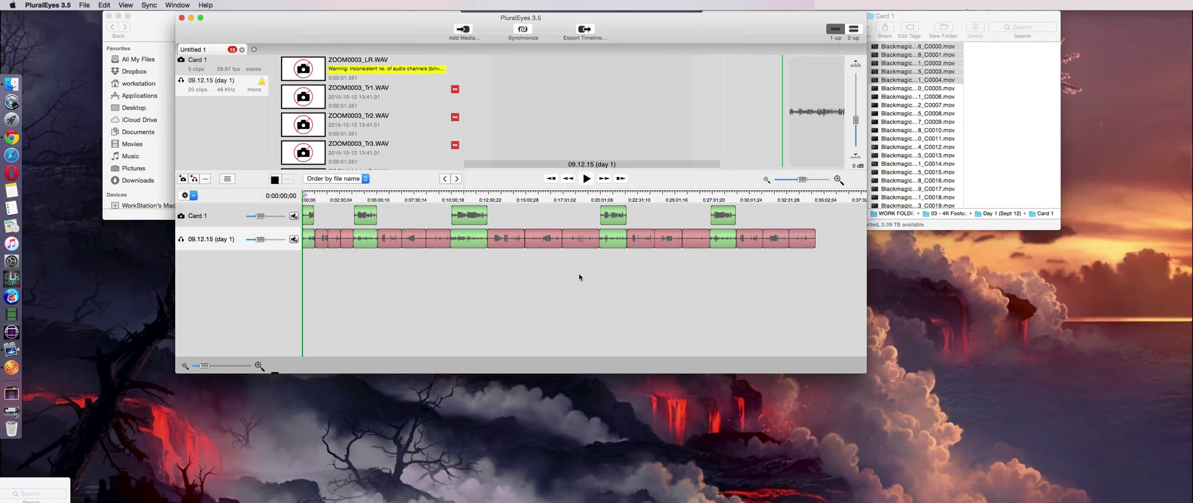
{"action": "left_click_drag", "start_coordinate": [336, 13], "coordinate": [312, 161]}
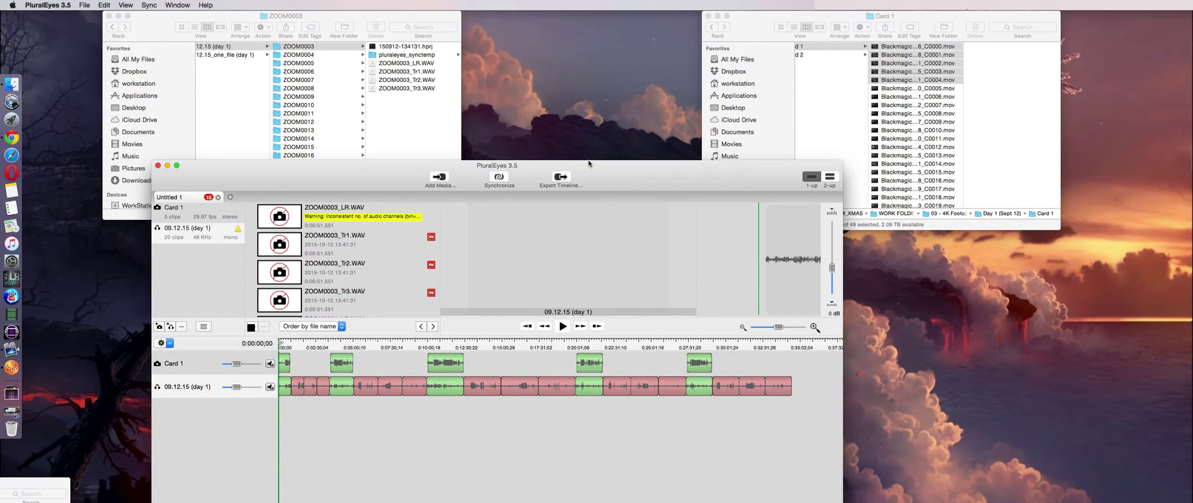
- Select and deselect ZOOM0003's Tr1, Tr2 and Tr3 WAV files, checking ZOOM0004 before returning
{"action": "left_click", "coordinate": [442, 112]}
{"action": "left_click_drag", "start_coordinate": [414, 122], "coordinate": [393, 66]}
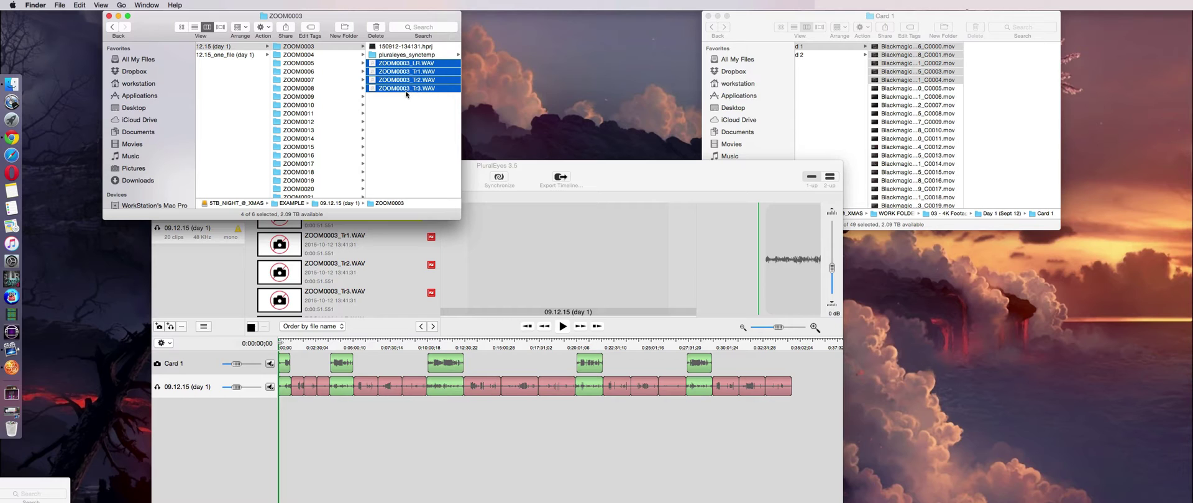
{"action": "left_click", "coordinate": [414, 115]}
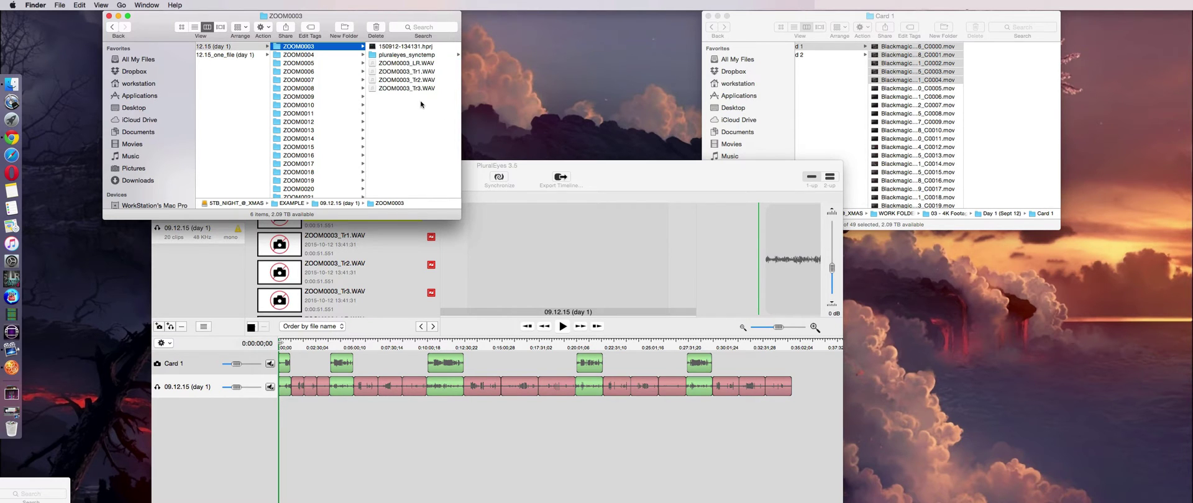
{"action": "left_click", "coordinate": [325, 56]}
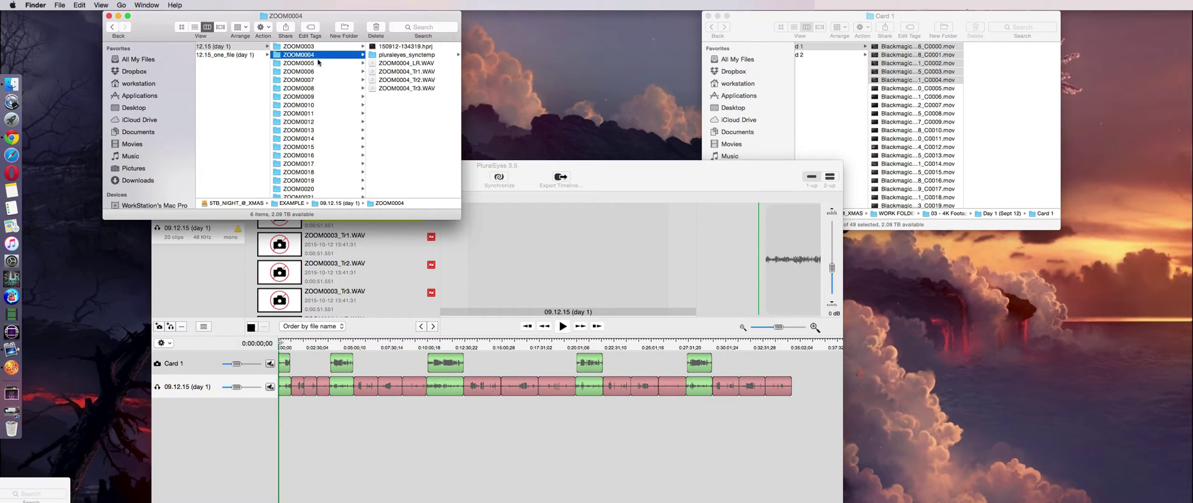
{"action": "left_click", "coordinate": [319, 63]}
{"action": "left_click", "coordinate": [338, 48]}
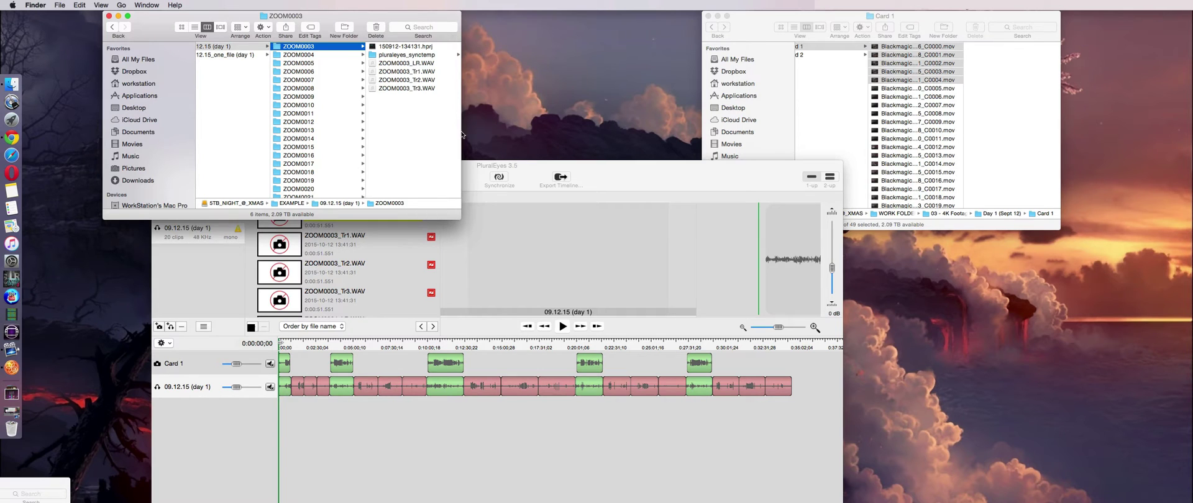
- Quit PluralEyes with Cmd+Q and answer the save-changes prompt
{"action": "left_click_drag", "start_coordinate": [530, 184], "coordinate": [594, 112]}
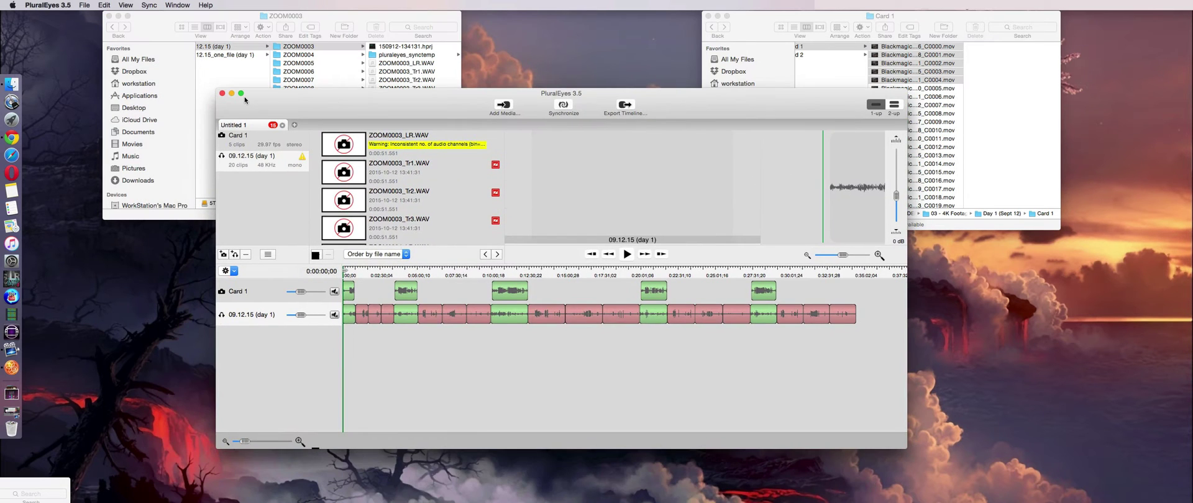
{"action": "key", "text": "super+q"}
{"action": "left_click", "coordinate": [631, 173]}
- Drag the Card 1 Finder window to the lower right of the screen
{"action": "left_click_drag", "start_coordinate": [882, 15], "coordinate": [1004, 111]}
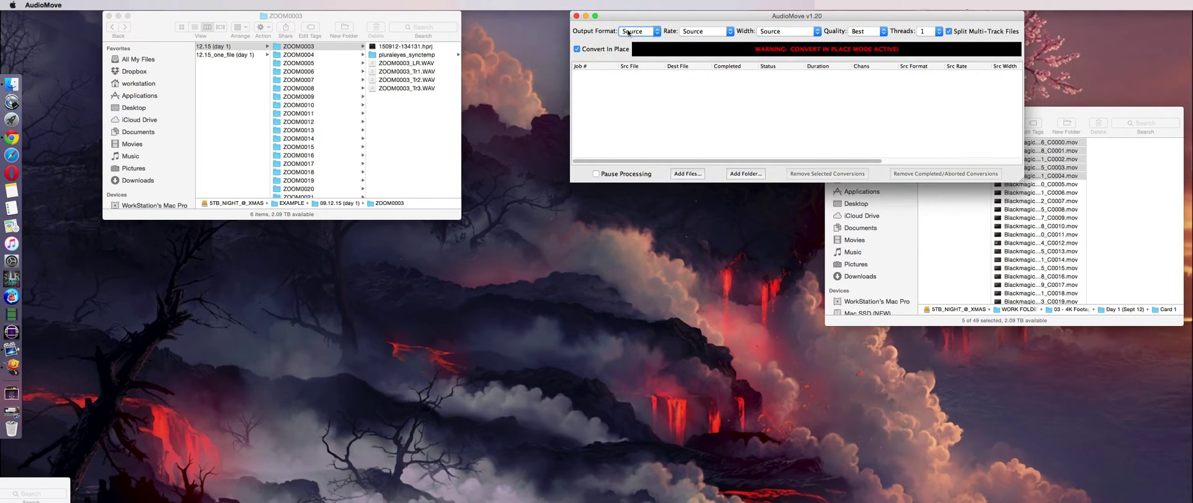
{"action": "left_click", "coordinate": [627, 32]}
{"action": "left_click", "coordinate": [643, 31]}
{"action": "left_click", "coordinate": [654, 31]}
{"action": "left_click", "coordinate": [653, 31]}
{"action": "left_click", "coordinate": [706, 32]}
{"action": "left_click", "coordinate": [705, 32]}
{"action": "left_click", "coordinate": [786, 32]}
{"action": "left_click", "coordinate": [787, 32]}
{"action": "left_click", "coordinate": [787, 33]}
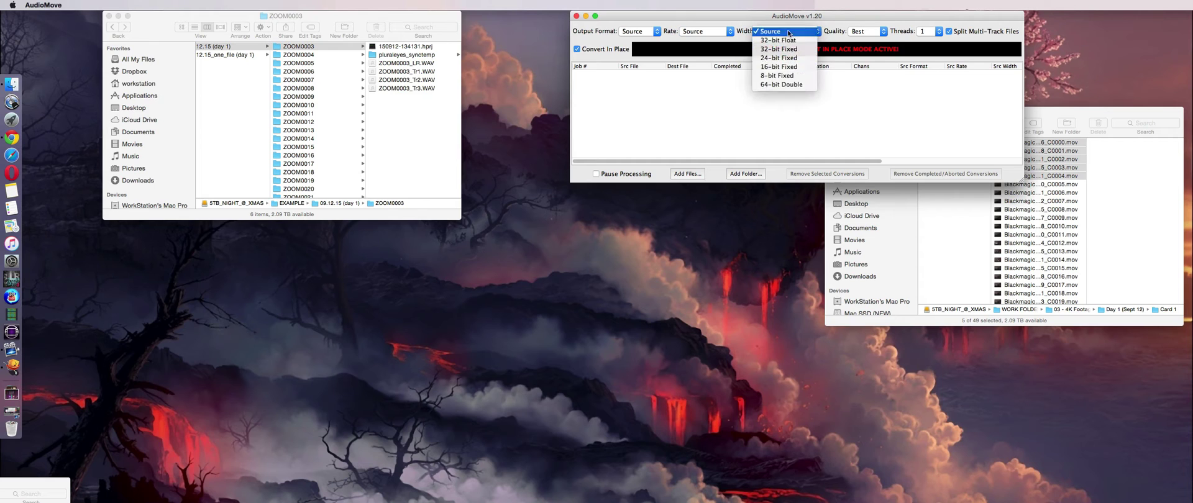
{"action": "left_click", "coordinate": [789, 31]}
{"action": "left_click", "coordinate": [863, 31]}
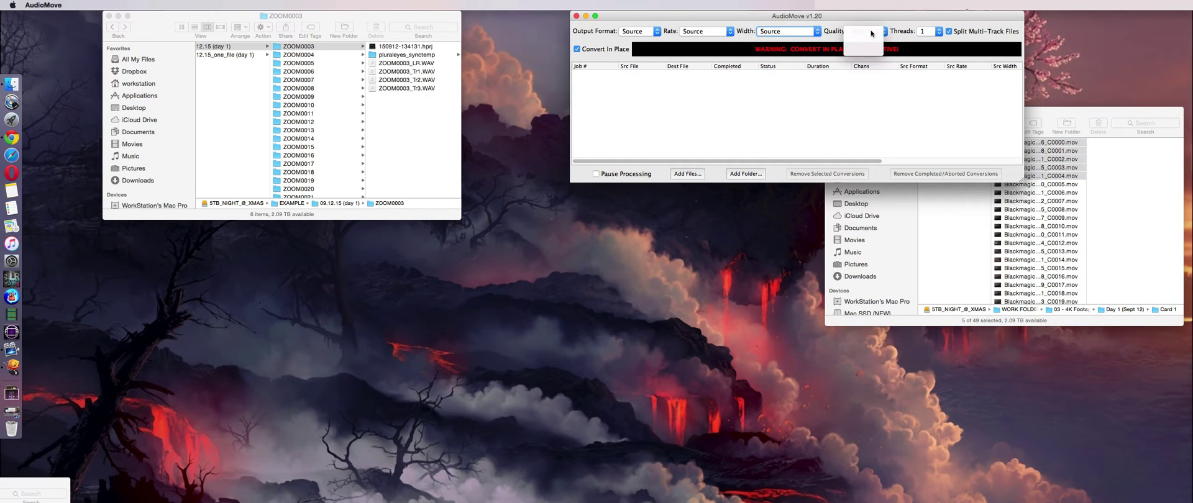
{"action": "left_click", "coordinate": [865, 36]}
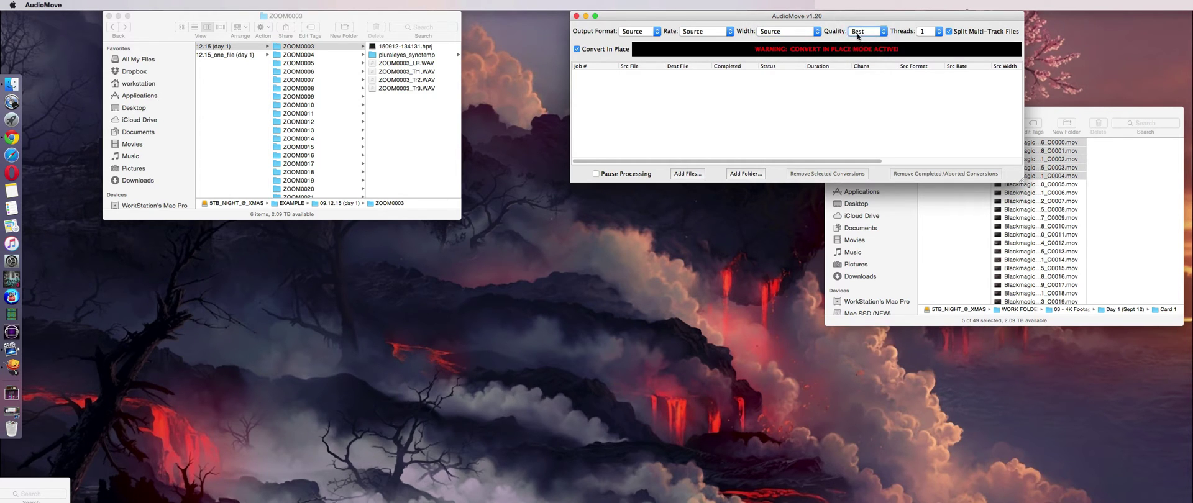
{"action": "left_click", "coordinate": [876, 35]}
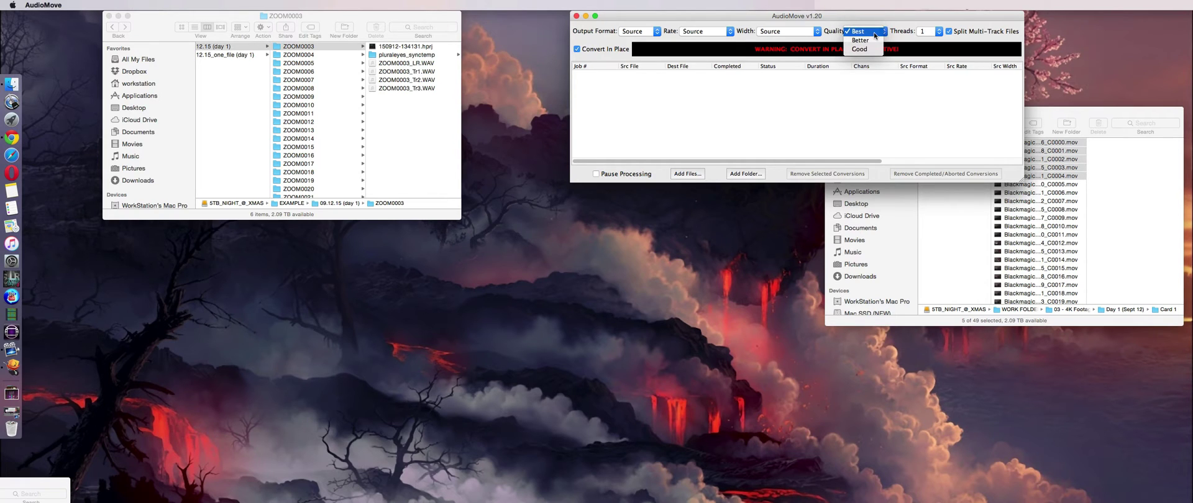
{"action": "left_click", "coordinate": [875, 36]}
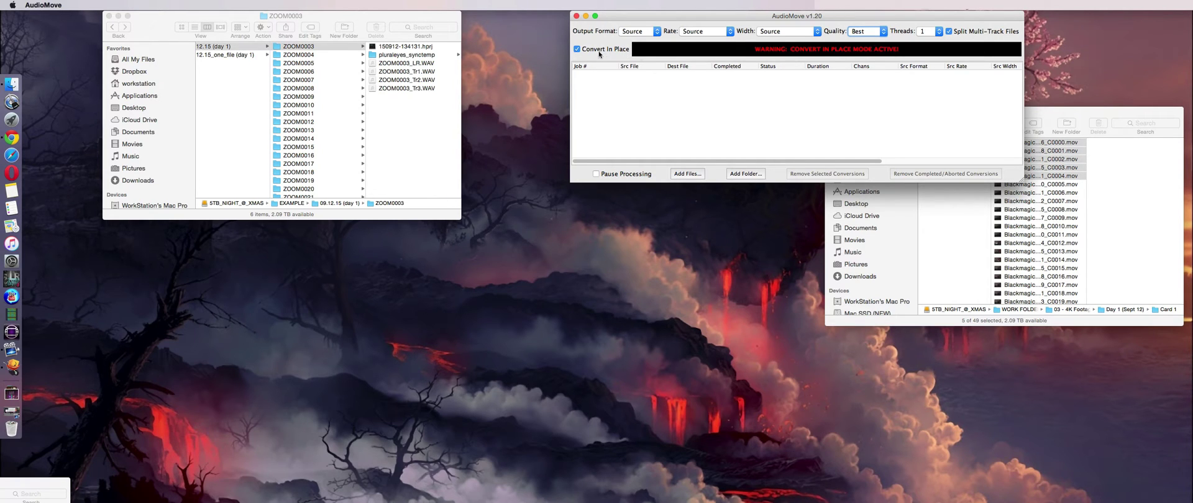
- Turn AudioMove's Convert In Place off and back on, confirming the warning with Yes
{"action": "left_click", "coordinate": [578, 49]}
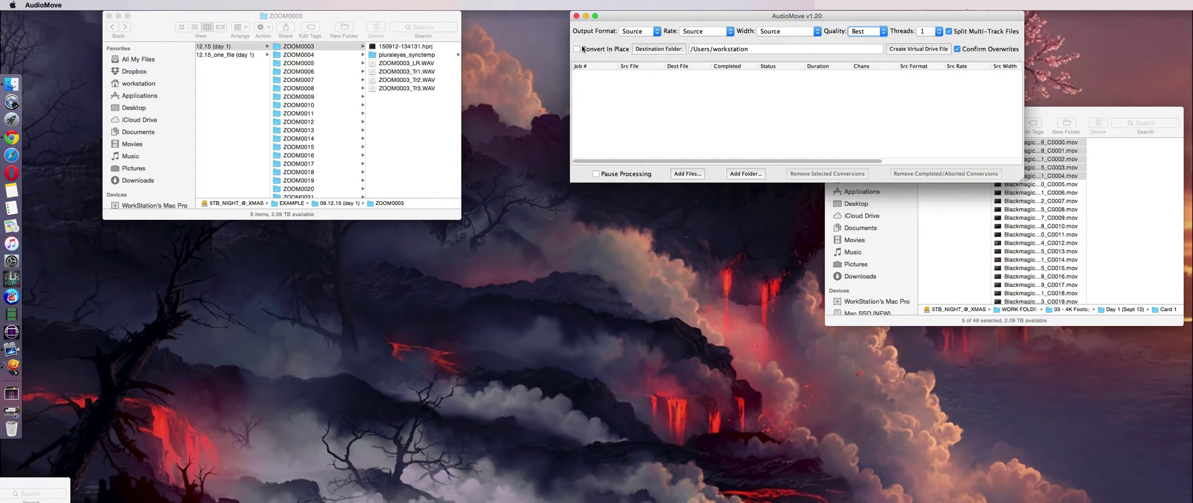
{"action": "left_click", "coordinate": [578, 49]}
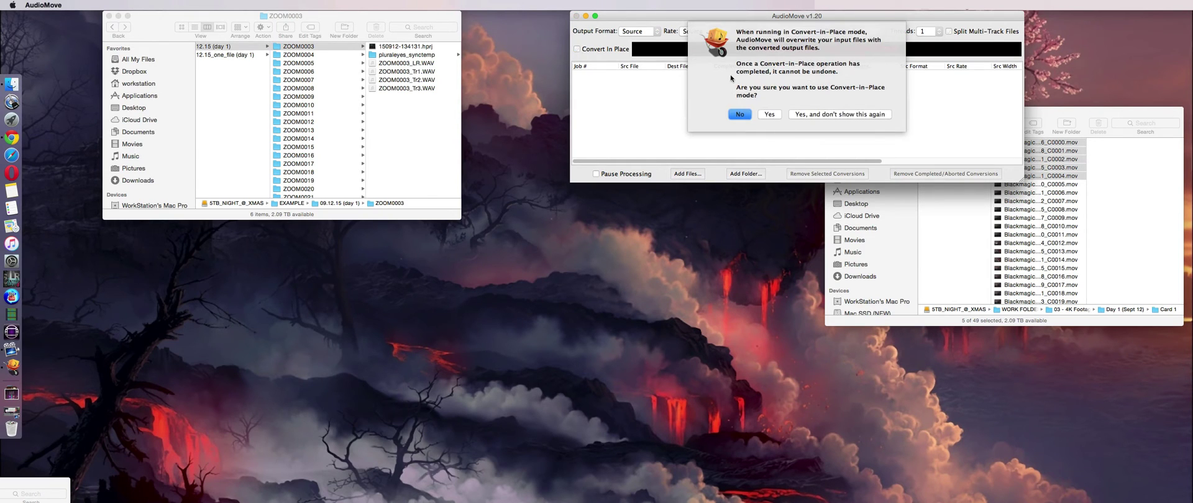
{"action": "left_click", "coordinate": [743, 115]}
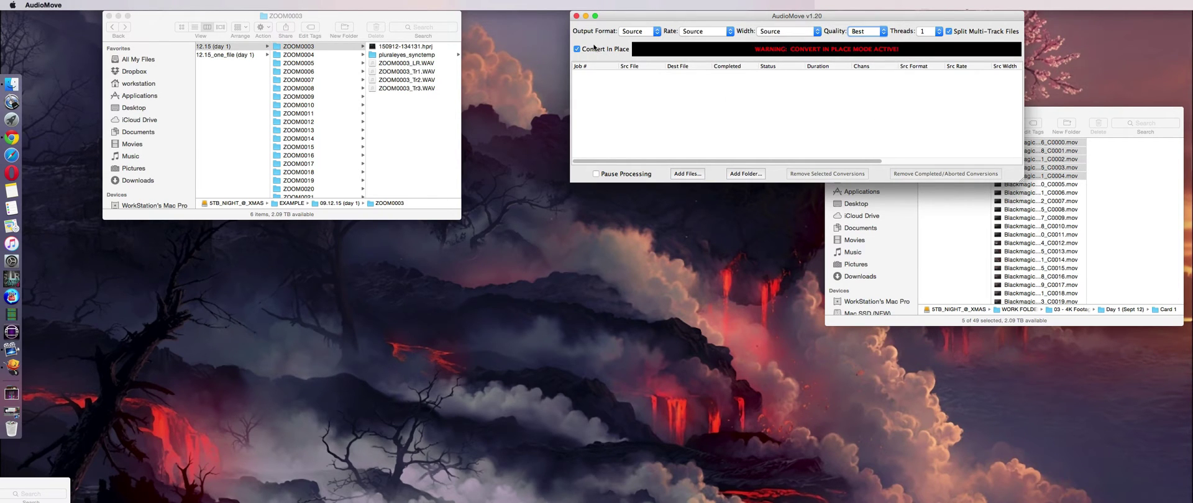
- Browse Finder through the ZOOM0006 files to the ZOOM0009 folder
{"action": "left_click", "coordinate": [336, 66]}
{"action": "left_click", "coordinate": [321, 54]}
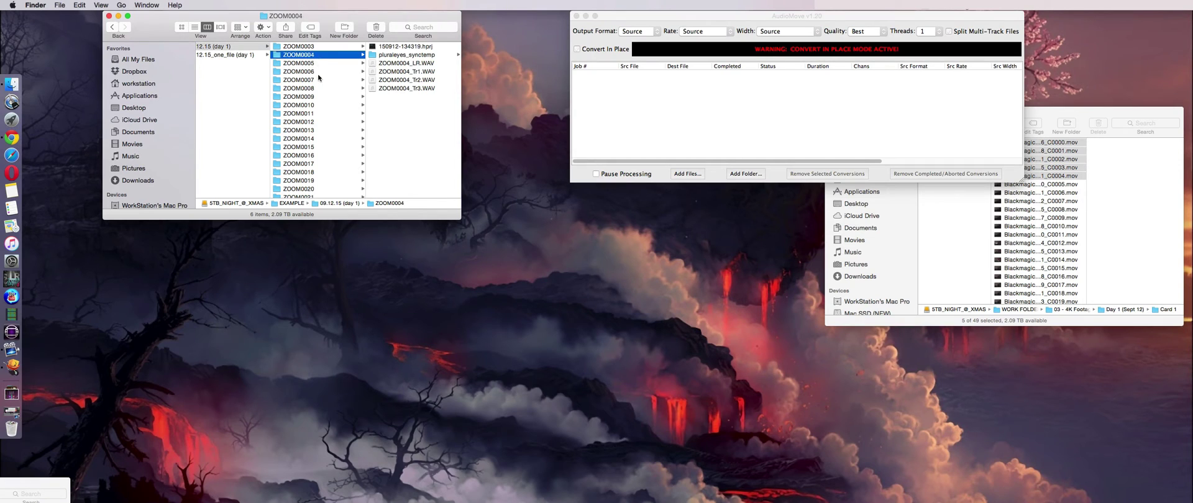
{"action": "left_click", "coordinate": [321, 71]}
{"action": "left_click", "coordinate": [398, 72]}
{"action": "left_click", "coordinate": [235, 96]}
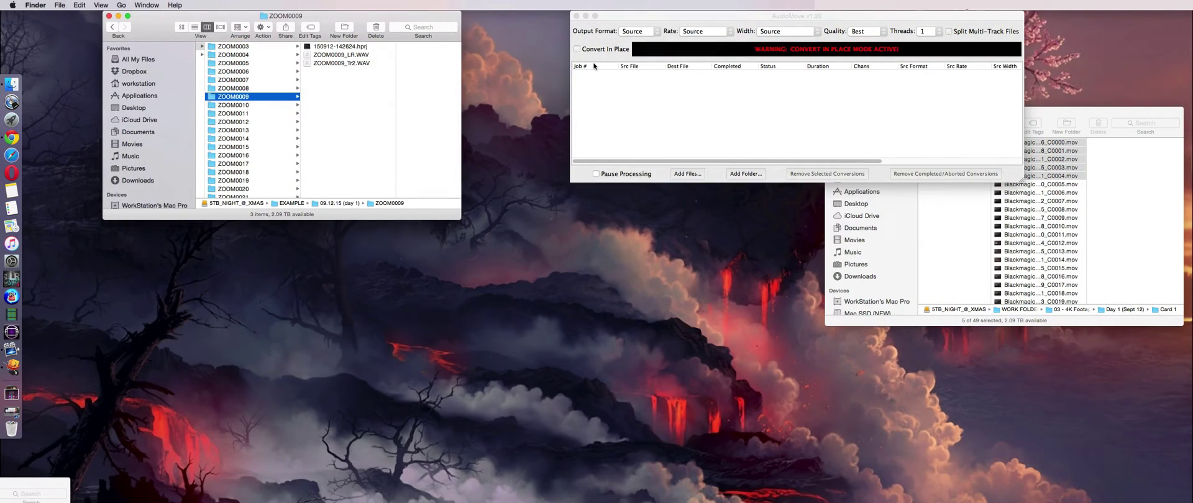
- Re-enable and confirm Convert In Place, then step Finder down to ZOOM0011
{"action": "left_click", "coordinate": [577, 49]}
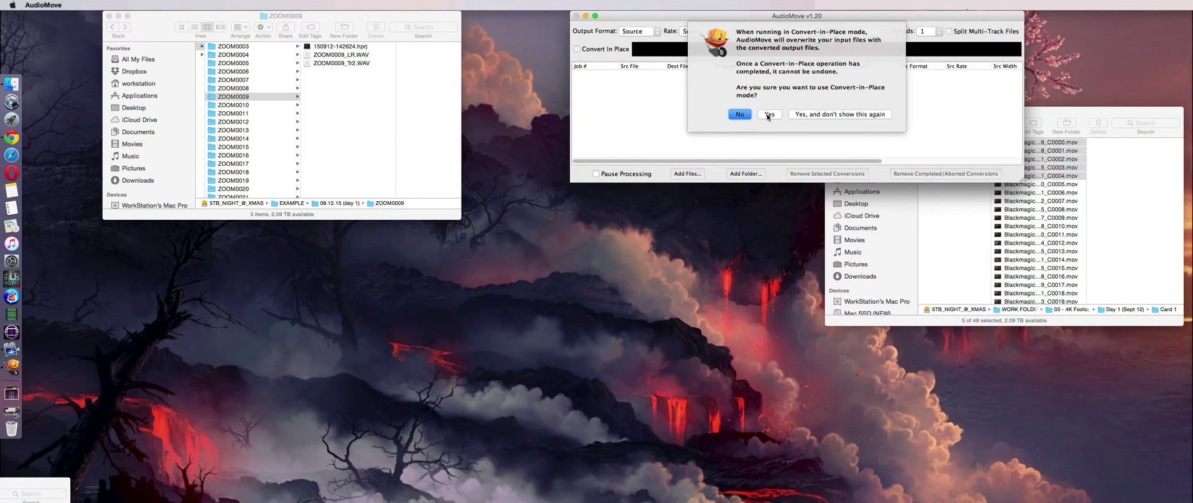
{"action": "left_click", "coordinate": [769, 115]}
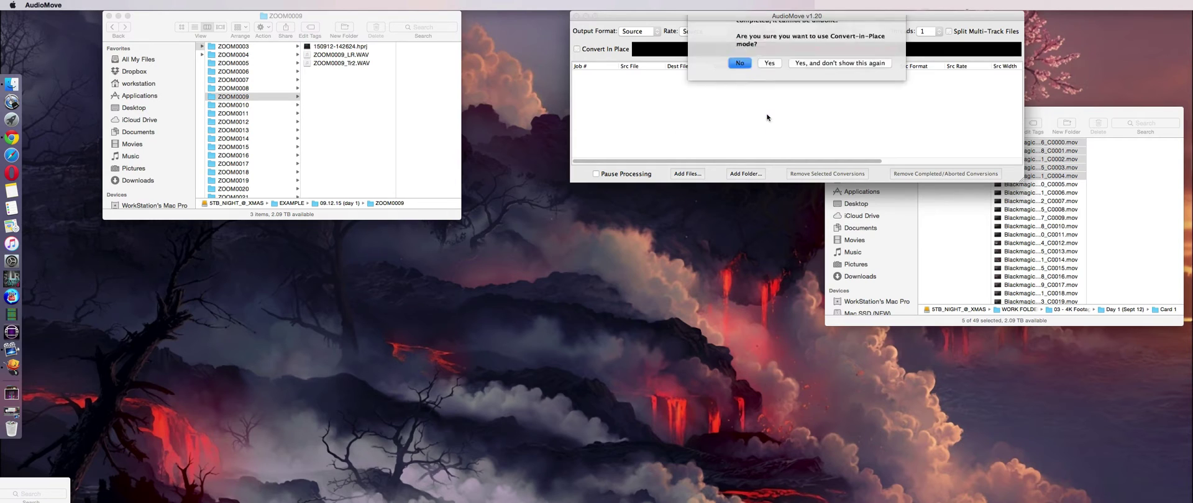
{"action": "left_click", "coordinate": [281, 61]}
{"action": "key", "text": "Down"}
{"action": "key", "text": "Down"}
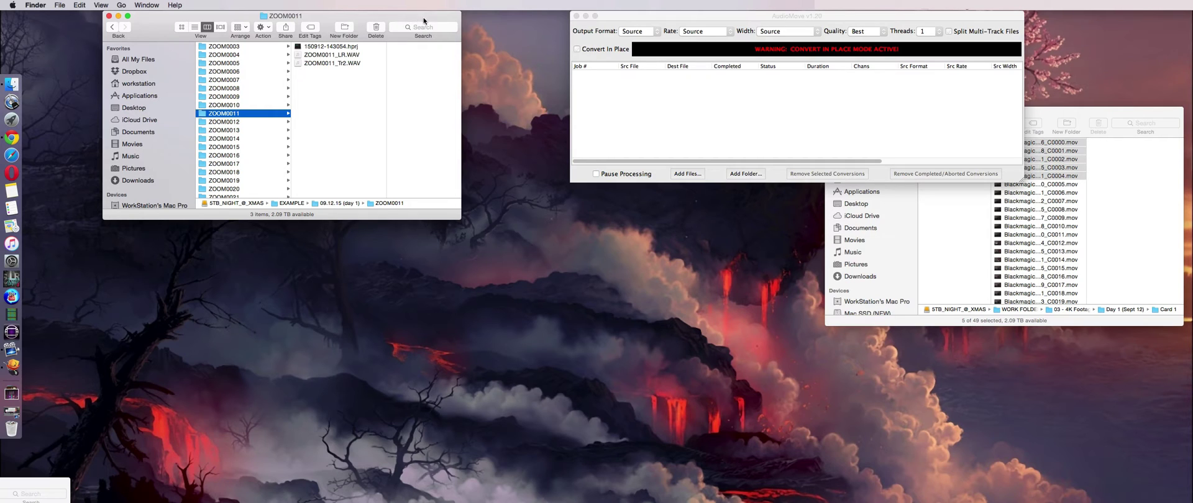
- Queue ZOOM0003_LR.WAV, ZOOM0004_LR.WAV and ZOOM0005_LR.WAV in AudioMove, then return to 09.12.15 (day 1)
{"action": "left_click", "coordinate": [258, 64]}
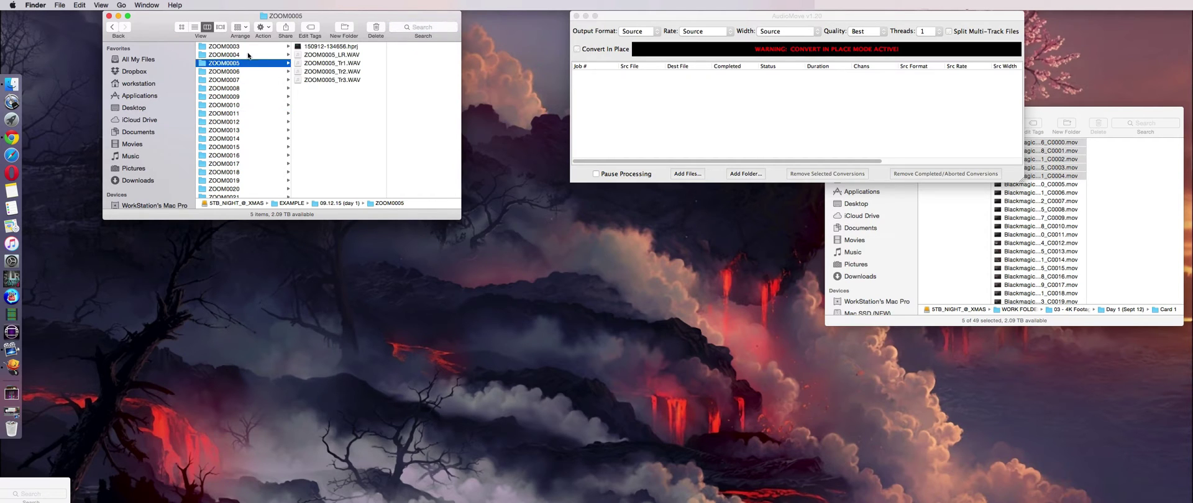
{"action": "left_click", "coordinate": [248, 48]}
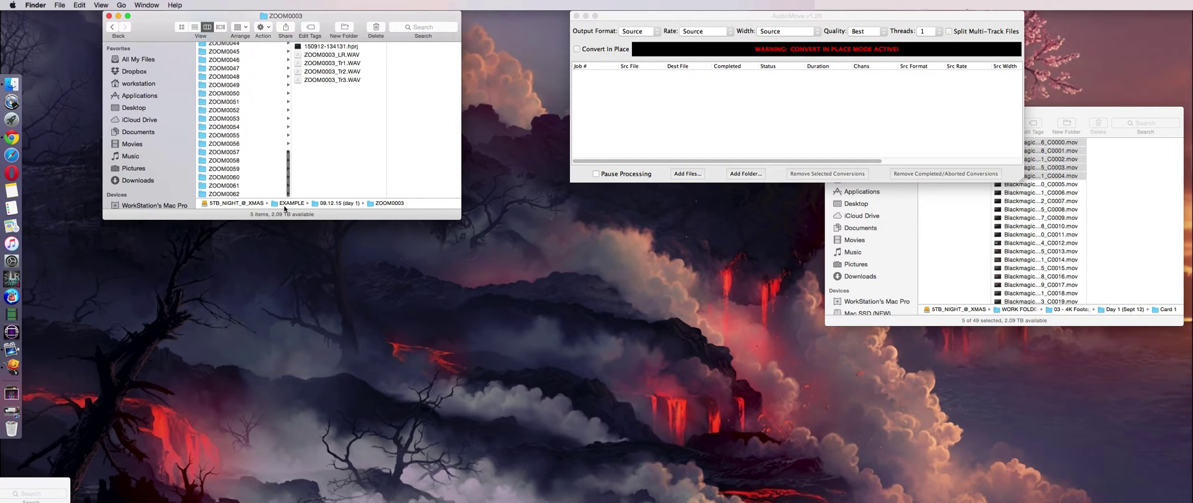
{"action": "scroll", "coordinate": [269, 64], "scroll_direction": "up", "scroll_amount": 1}
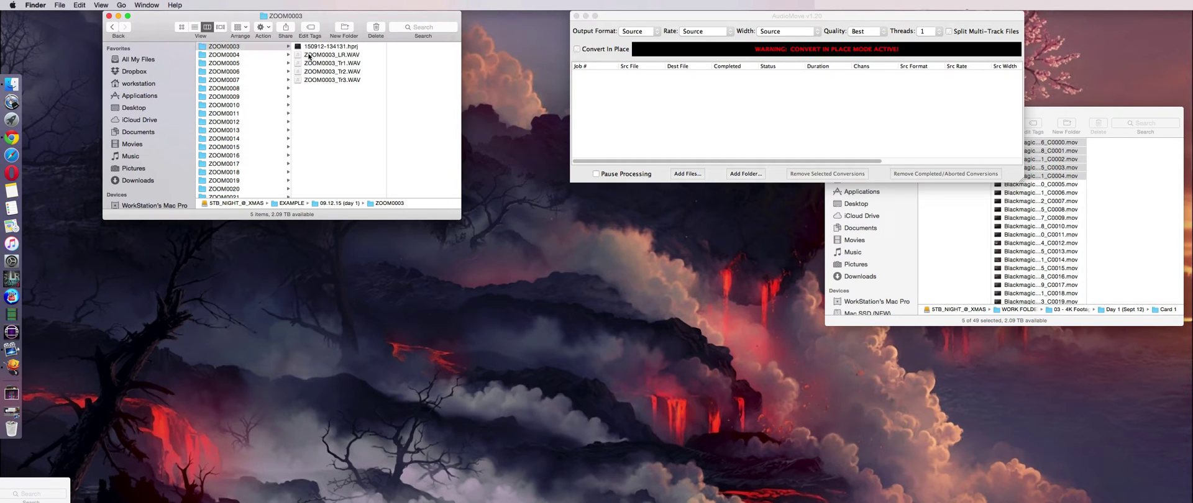
{"action": "left_click_drag", "start_coordinate": [315, 57], "coordinate": [622, 96]}
{"action": "left_click", "coordinate": [223, 55]}
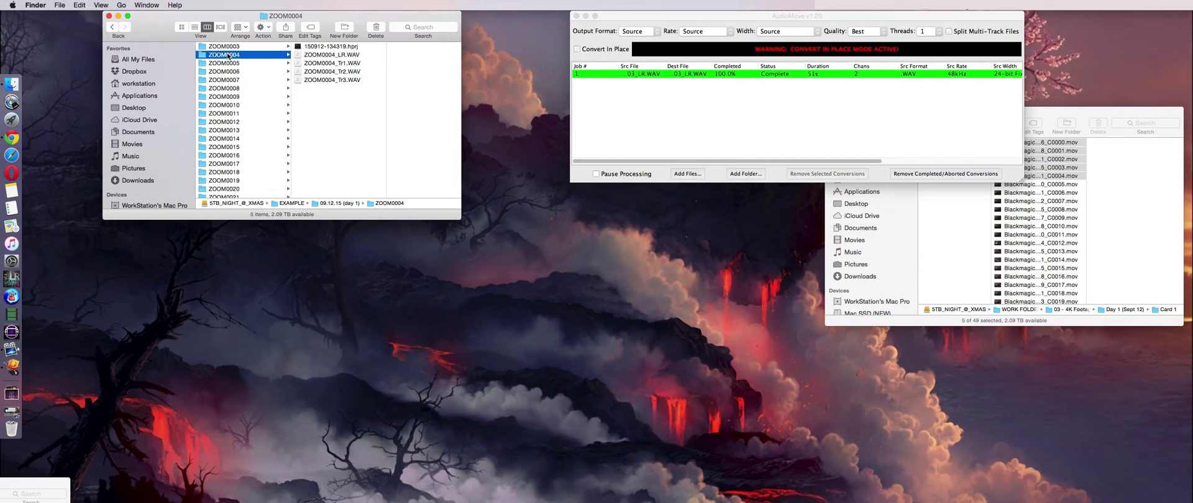
{"action": "left_click_drag", "start_coordinate": [332, 55], "coordinate": [637, 101]}
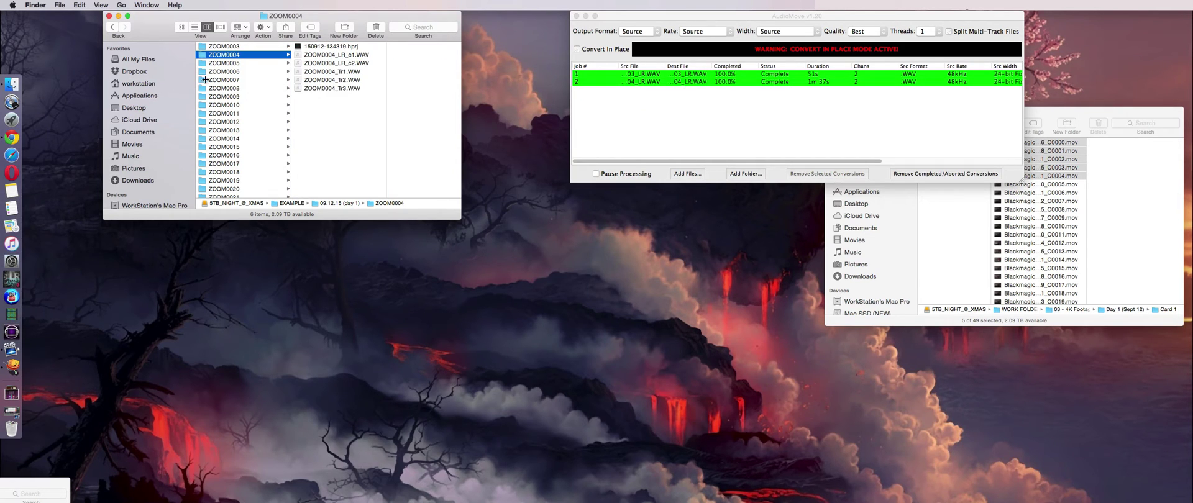
{"action": "left_click", "coordinate": [225, 63]}
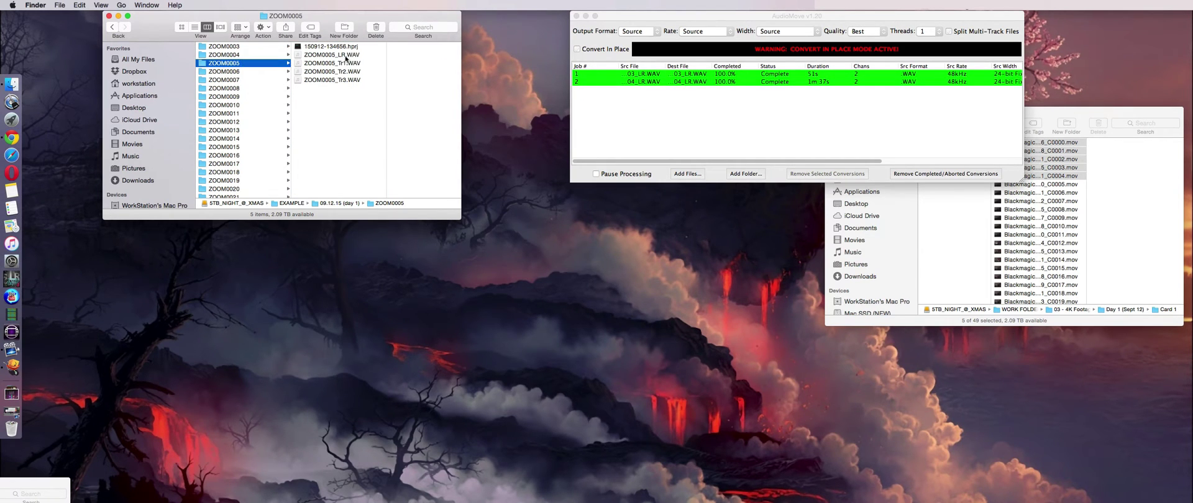
{"action": "left_click_drag", "start_coordinate": [333, 54], "coordinate": [684, 118]}
{"action": "left_click", "coordinate": [249, 63]}
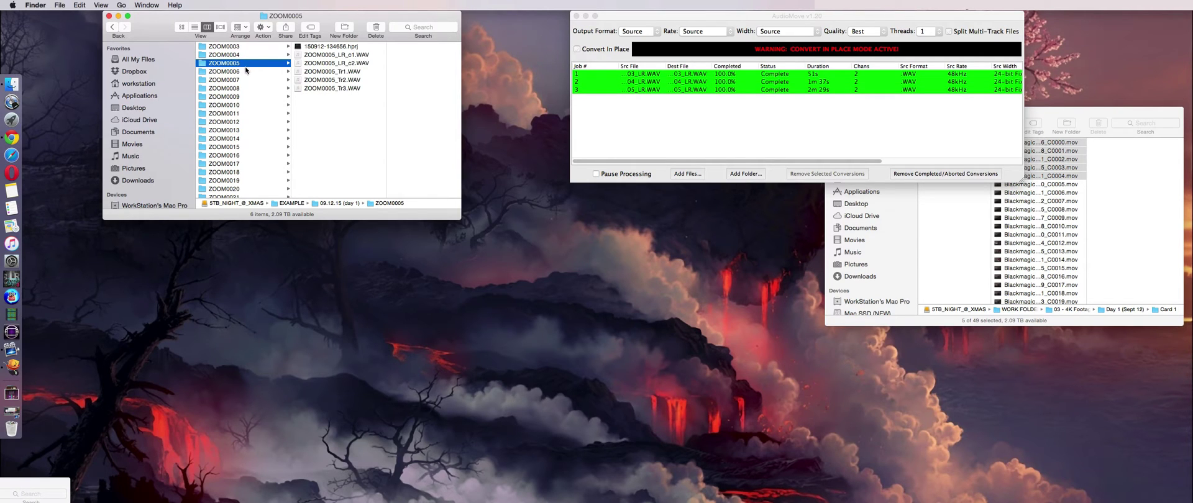
{"action": "scroll", "coordinate": [245, 71], "scroll_direction": "left", "scroll_amount": 2}
{"action": "left_click", "coordinate": [246, 47]}
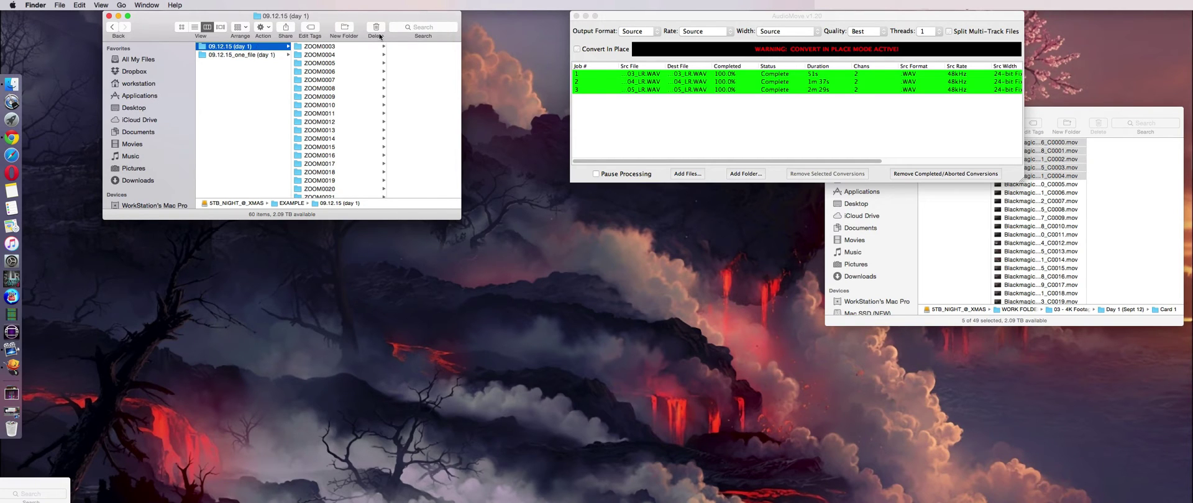
- Search _LR within 09.12.15 (day 1) and queue the ZOOM0006–ZOOM0062 _LR files in AudioMove
{"action": "left_click", "coordinate": [436, 27]}
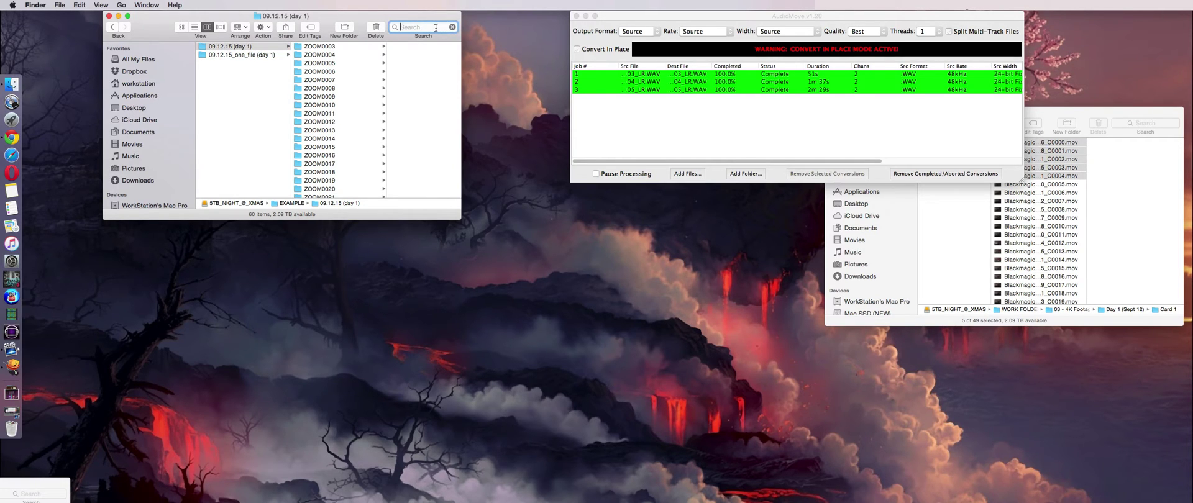
{"action": "type", "text": "_LR"}
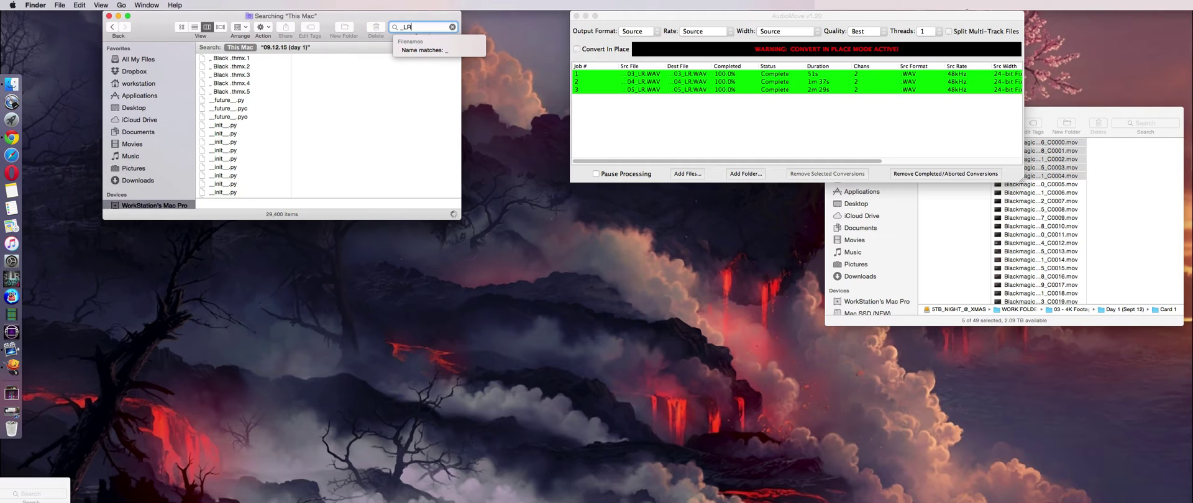
{"action": "left_click", "coordinate": [279, 48]}
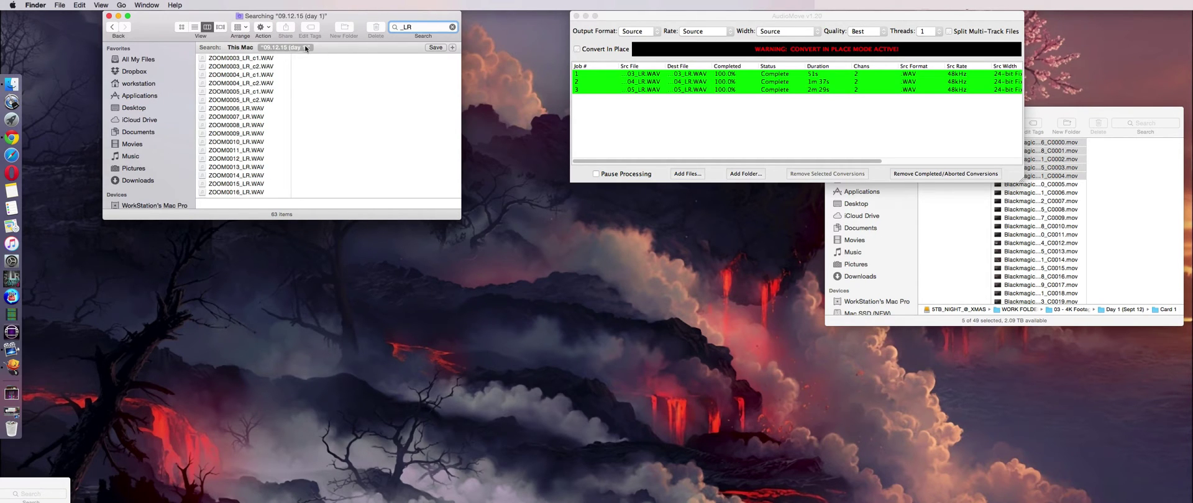
{"action": "left_click", "coordinate": [252, 108]}
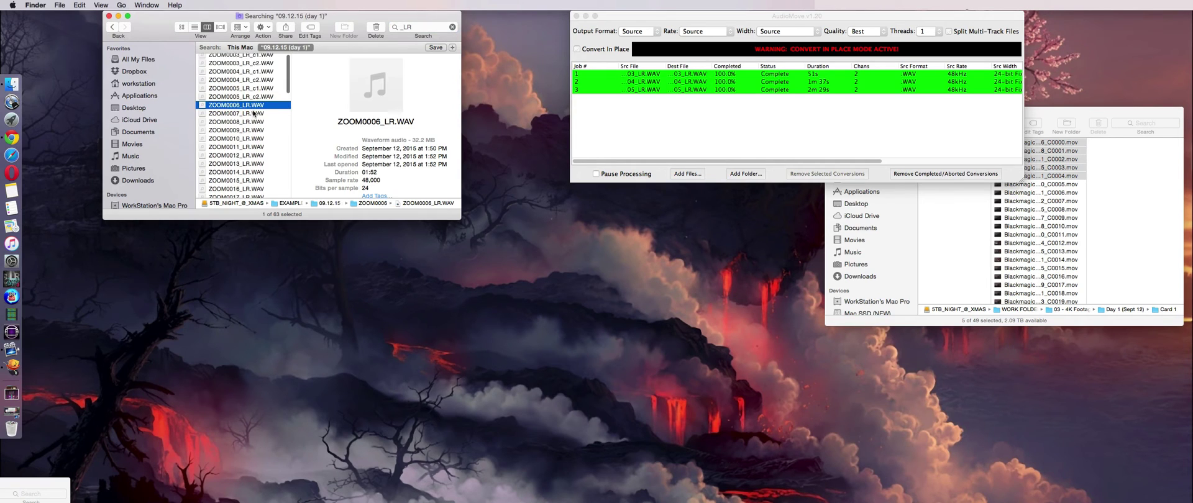
{"action": "scroll", "coordinate": [253, 113], "scroll_direction": "down", "scroll_amount": 10}
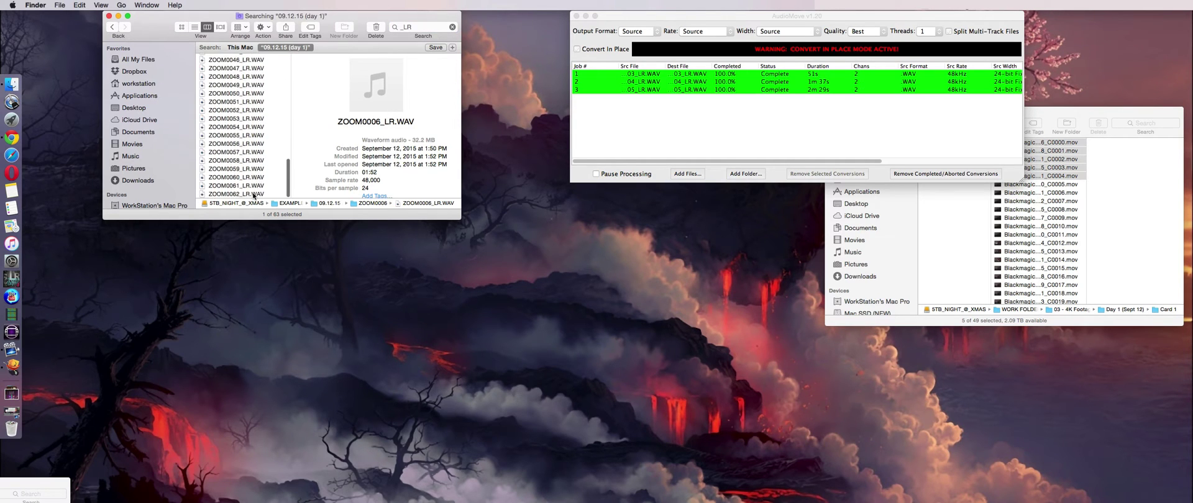
{"action": "left_click", "coordinate": [253, 194], "text": "shift"}
{"action": "scroll", "coordinate": [258, 174], "scroll_direction": "up", "scroll_amount": 10}
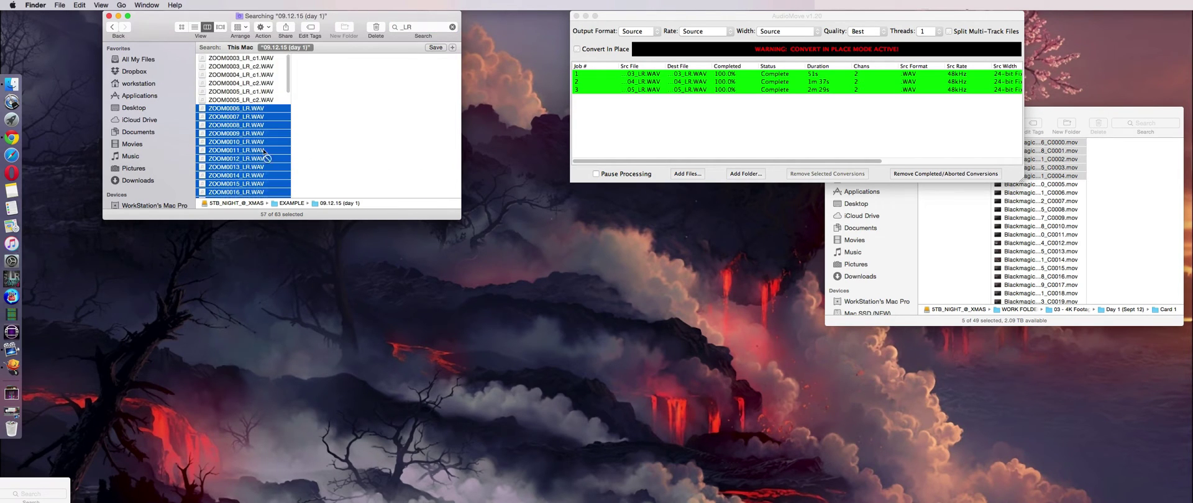
{"action": "left_click_drag", "start_coordinate": [265, 153], "coordinate": [743, 119]}
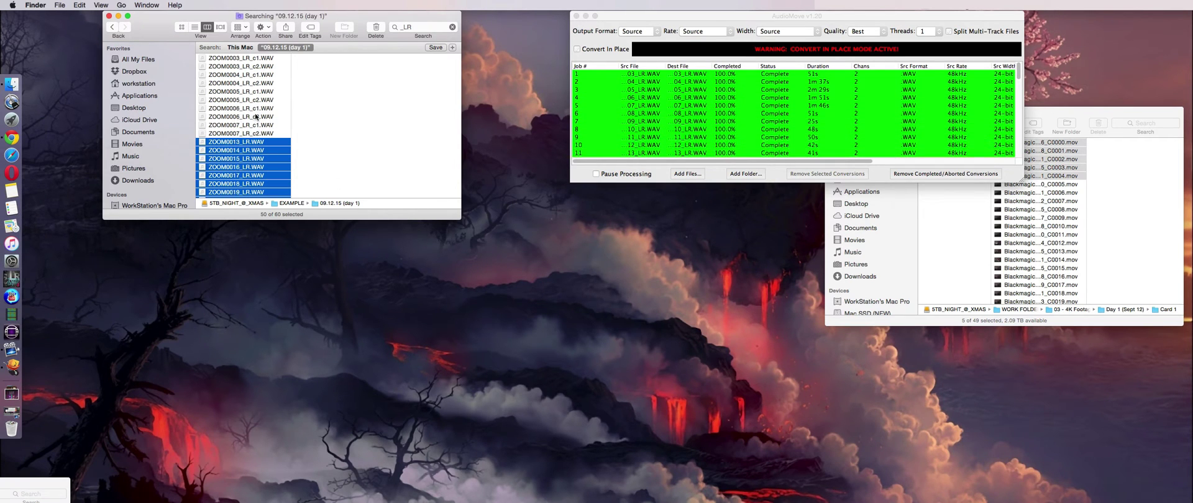
- Preview ZOOM0003_LR_c2, ZOOM0003_LR_c1 and ZOOM0004 files, then move the search window lower right
{"action": "left_click", "coordinate": [266, 66]}
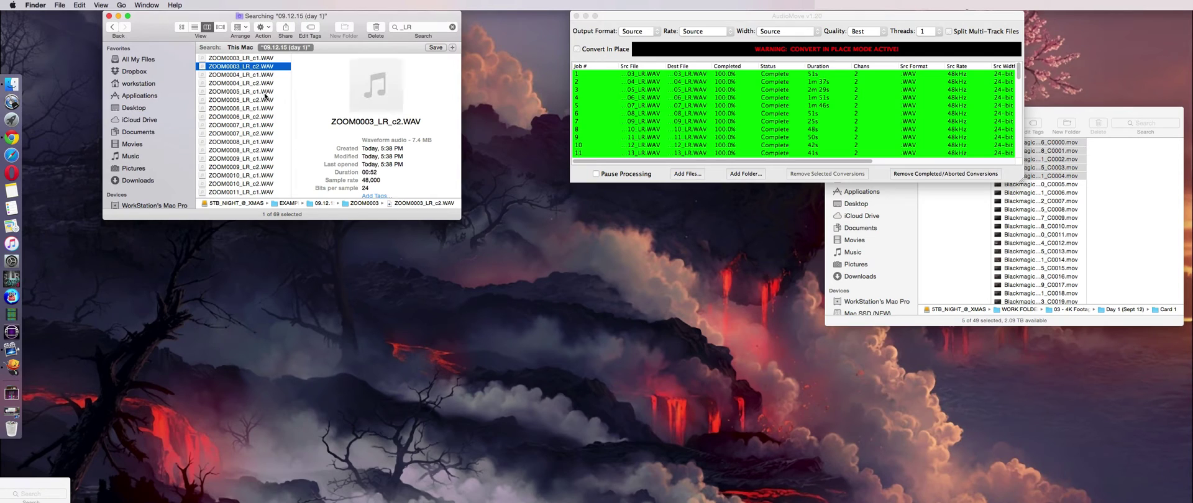
{"action": "left_click", "coordinate": [266, 60]}
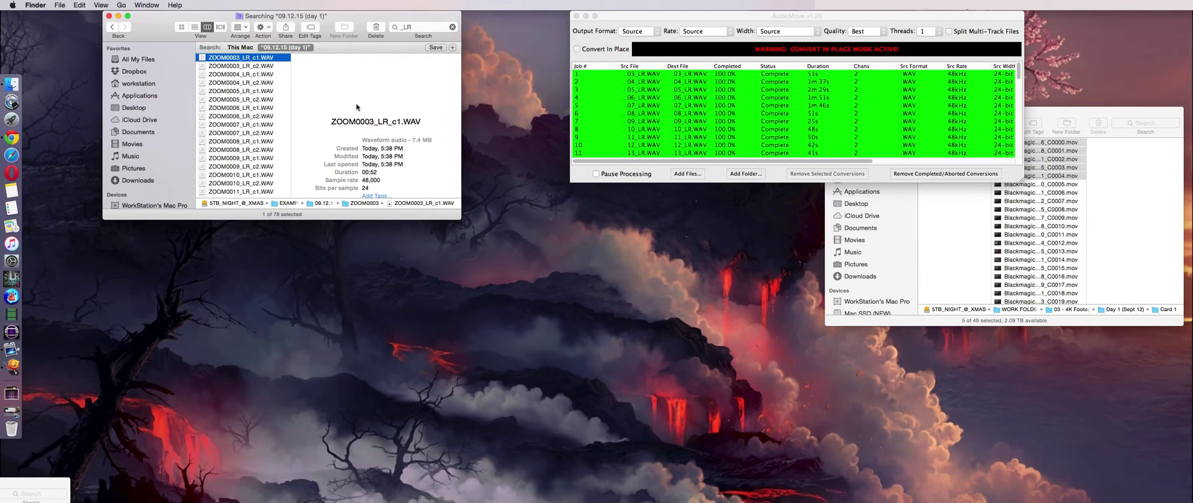
{"action": "key", "text": "Down"}
{"action": "key", "text": "Down"}
{"action": "key", "text": "Down"}
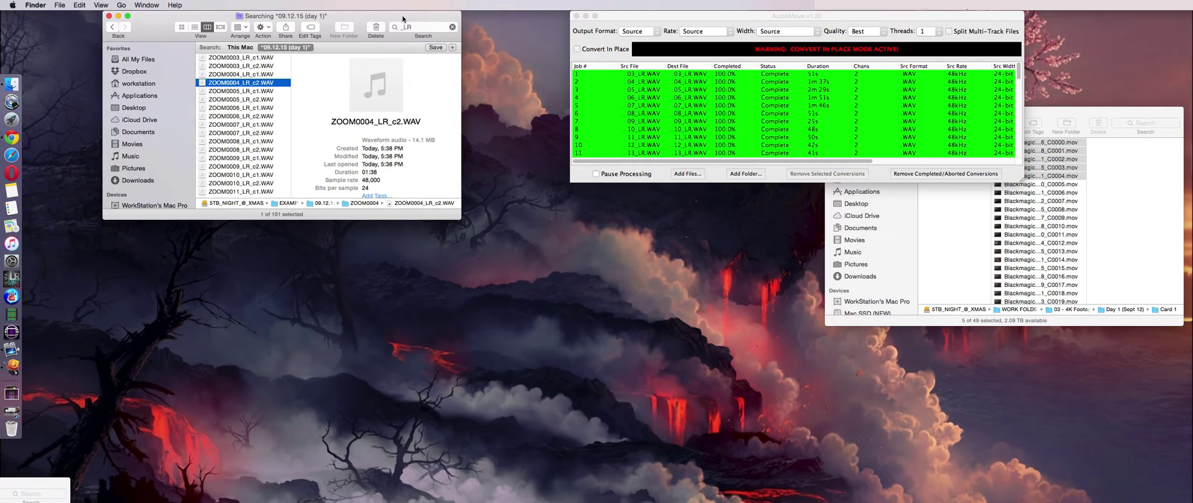
{"action": "left_click_drag", "start_coordinate": [400, 18], "coordinate": [466, 95]}
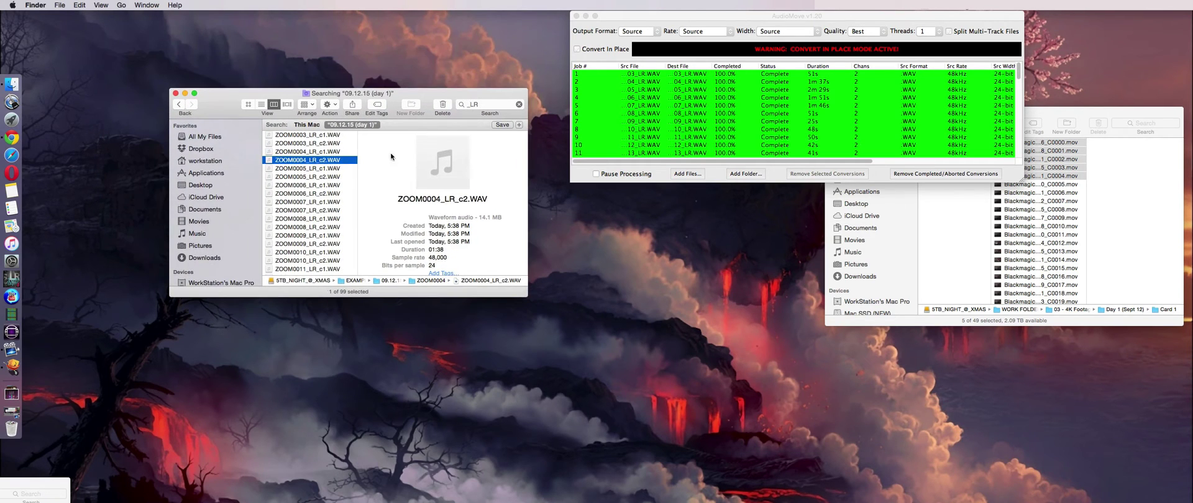
{"action": "left_click", "coordinate": [494, 105]}
- Search Finder for file names containing _LR_c2
{"action": "type", "text": "_c2"}
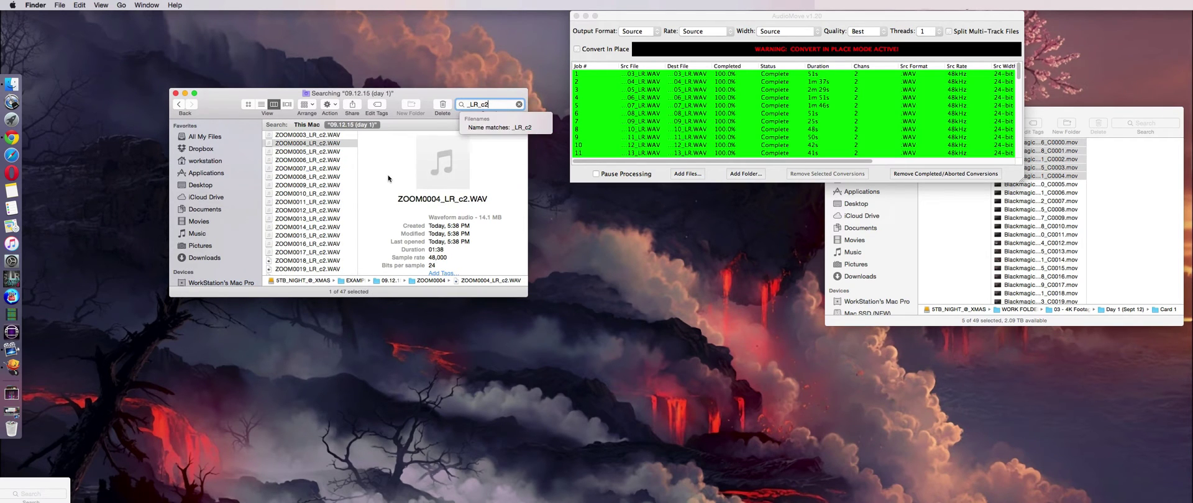
{"action": "key", "text": "Return"}
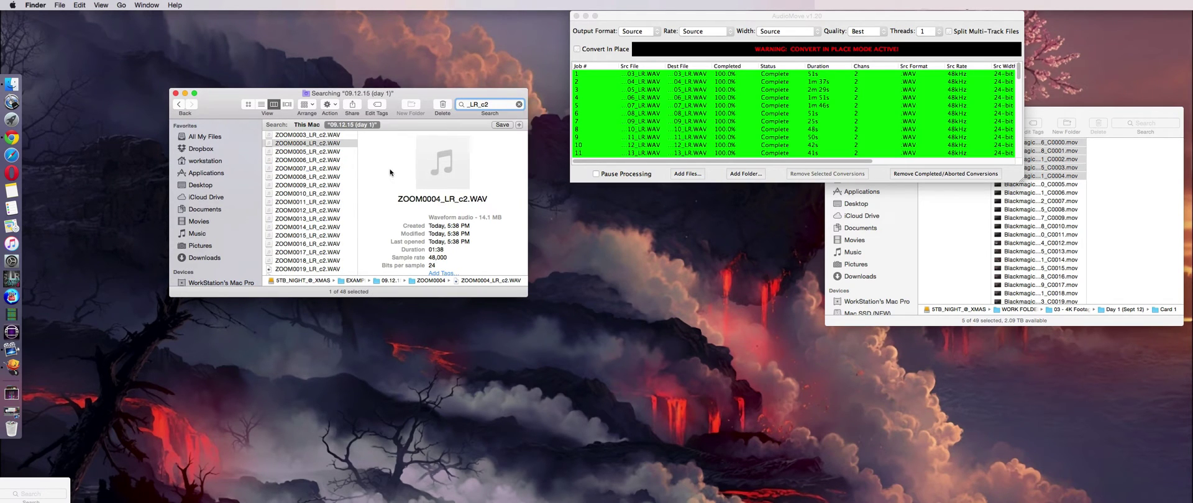
{"action": "scroll", "coordinate": [666, 114], "scroll_direction": "down", "scroll_amount": 10}
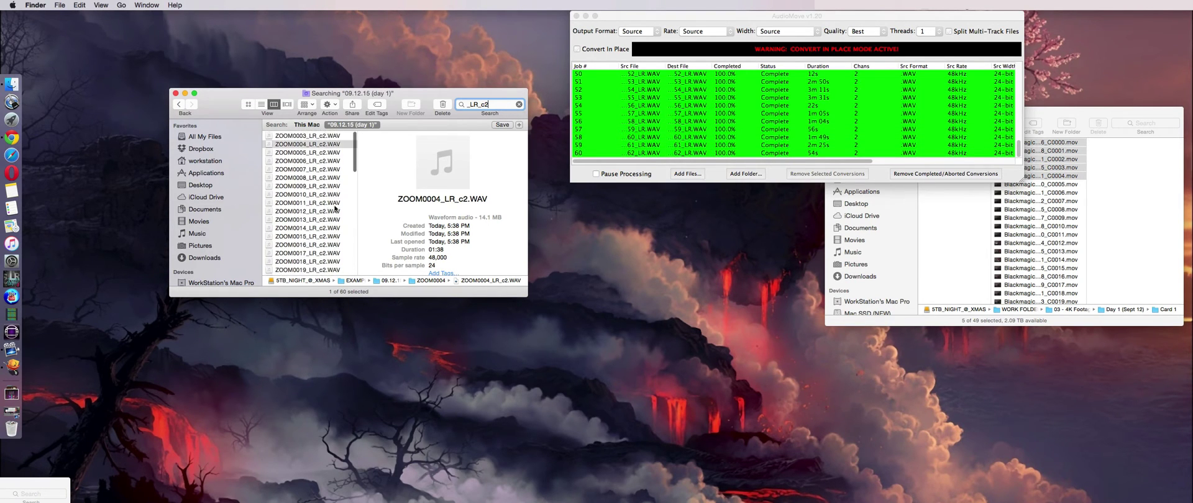
- Select all 60 _LR_c2 WAV results and move them to the Trash
{"action": "key", "text": "Tab"}
{"action": "key", "text": "Up"}
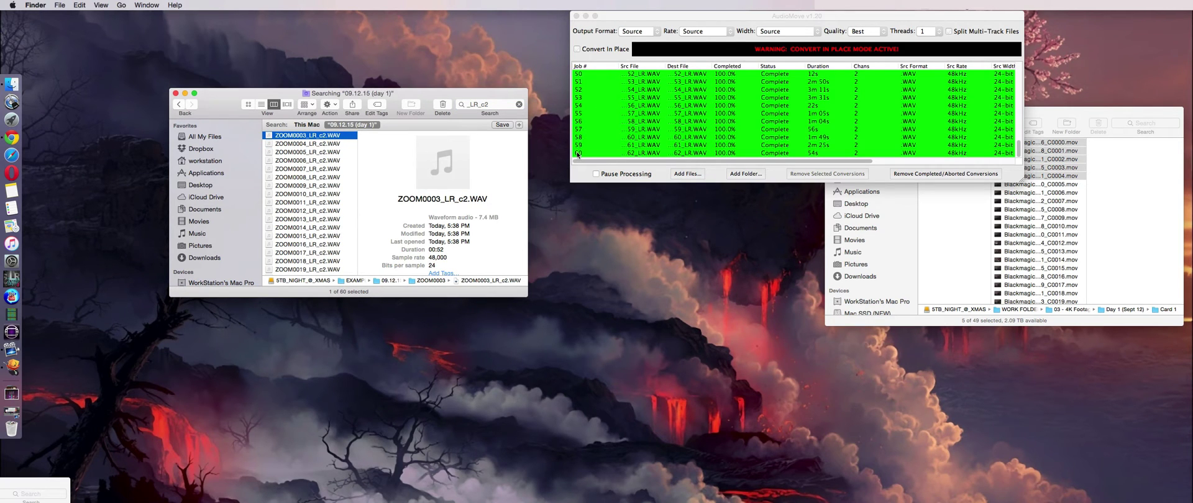
{"action": "scroll", "coordinate": [349, 158], "scroll_direction": "down", "scroll_amount": 10}
{"action": "key", "text": "super+a"}
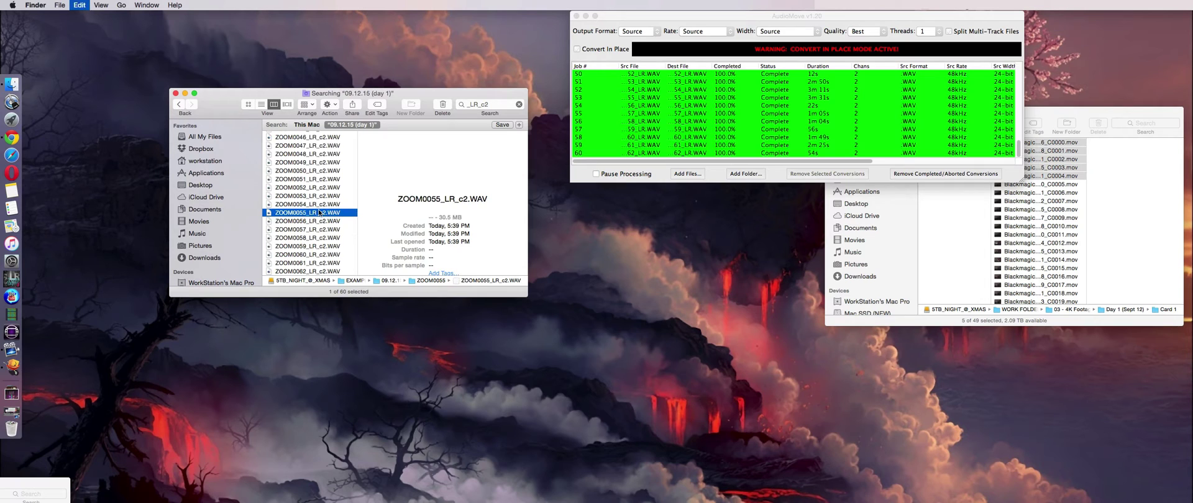
{"action": "scroll", "coordinate": [302, 159], "scroll_direction": "up", "scroll_amount": 10}
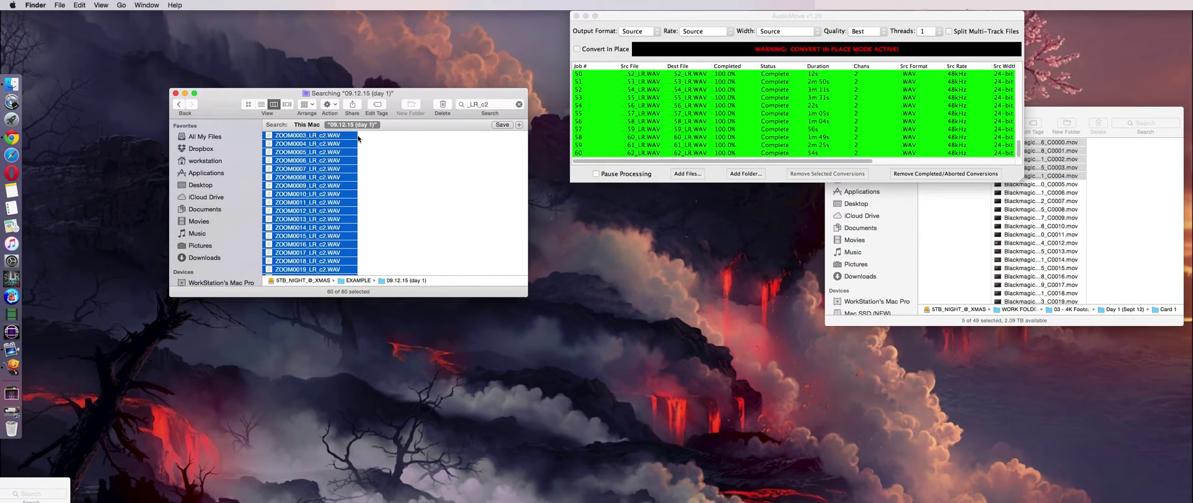
{"action": "left_click_drag", "start_coordinate": [358, 138], "coordinate": [11, 427]}
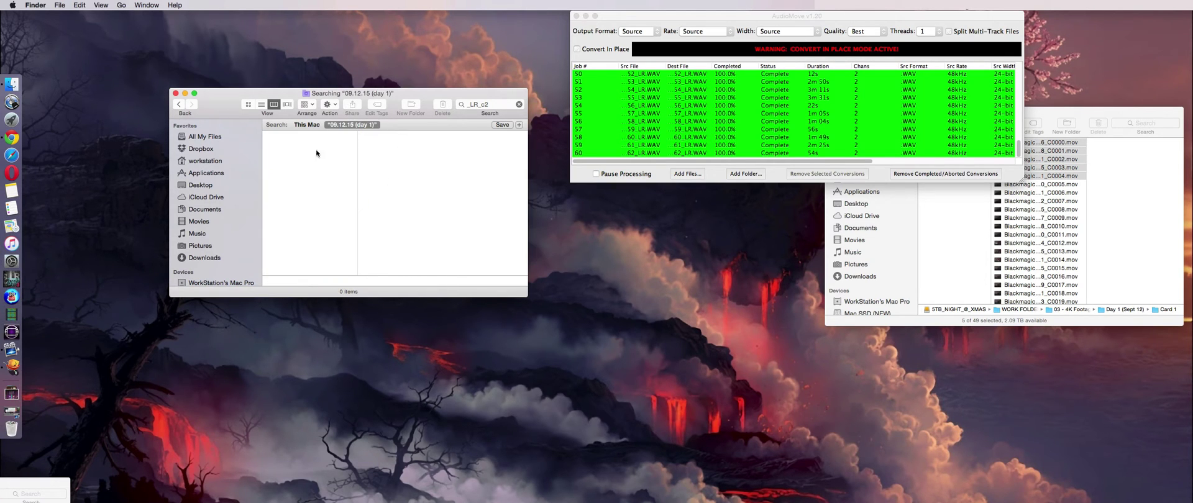
{"action": "left_click", "coordinate": [494, 104]}
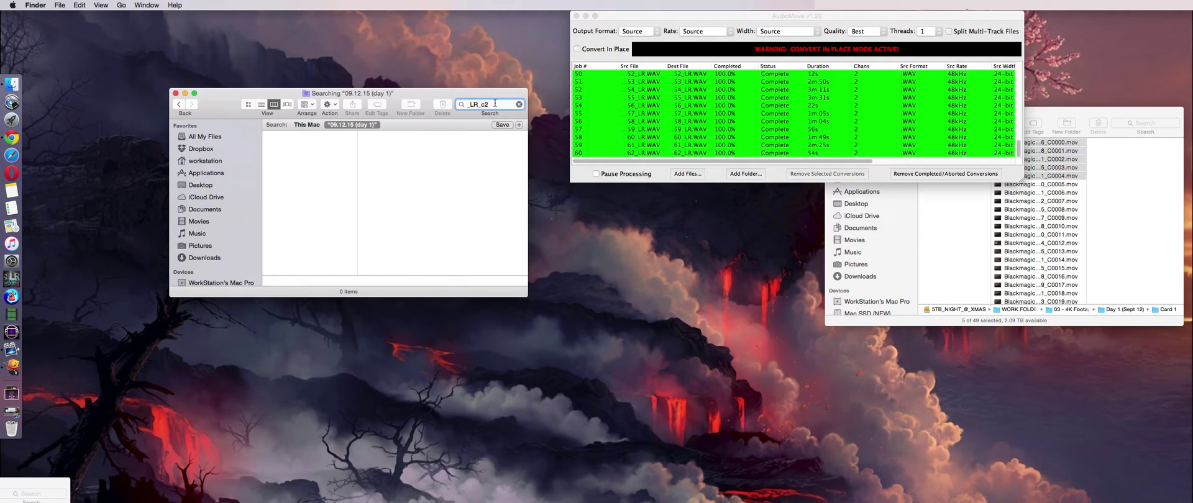
- Change the search to _LR_c1 and select all 60 resulting WAV files
{"action": "key", "text": "BackSpace"}
{"action": "type", "text": "1"}
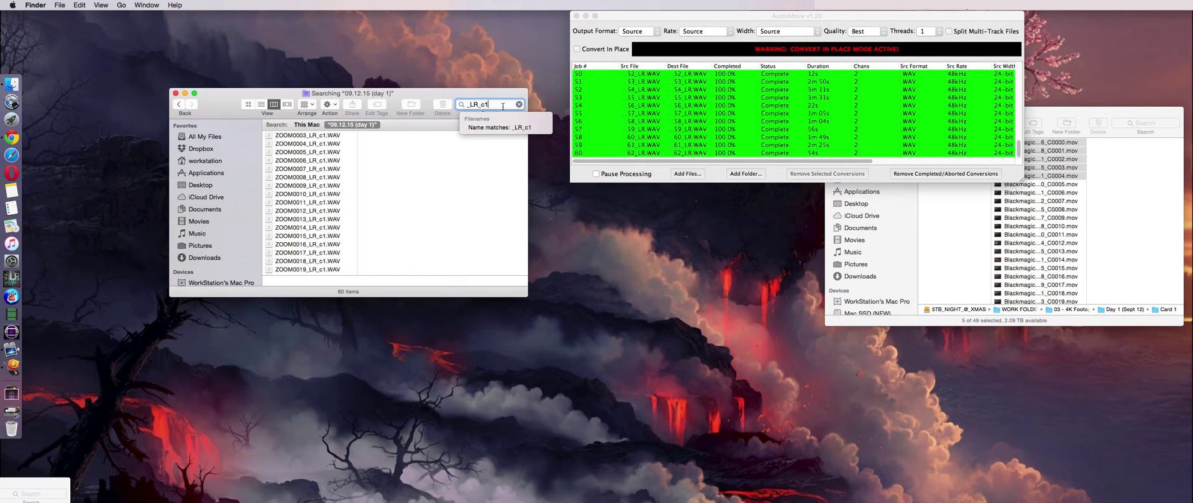
{"action": "key", "text": "Return"}
{"action": "left_click", "coordinate": [334, 140]}
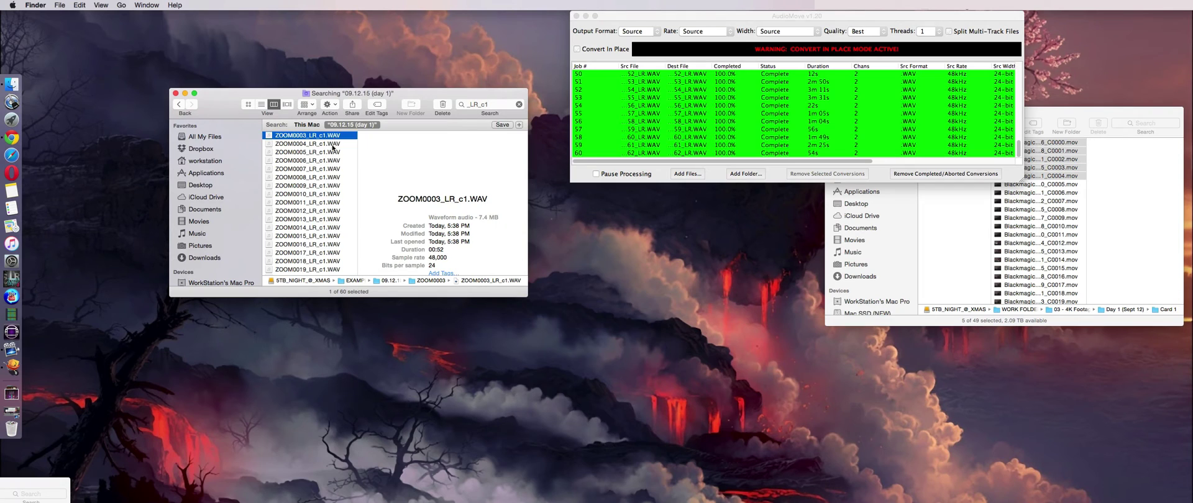
{"action": "scroll", "coordinate": [323, 248], "scroll_direction": "down", "scroll_amount": 10}
{"action": "left_click", "coordinate": [316, 272], "text": "shift"}
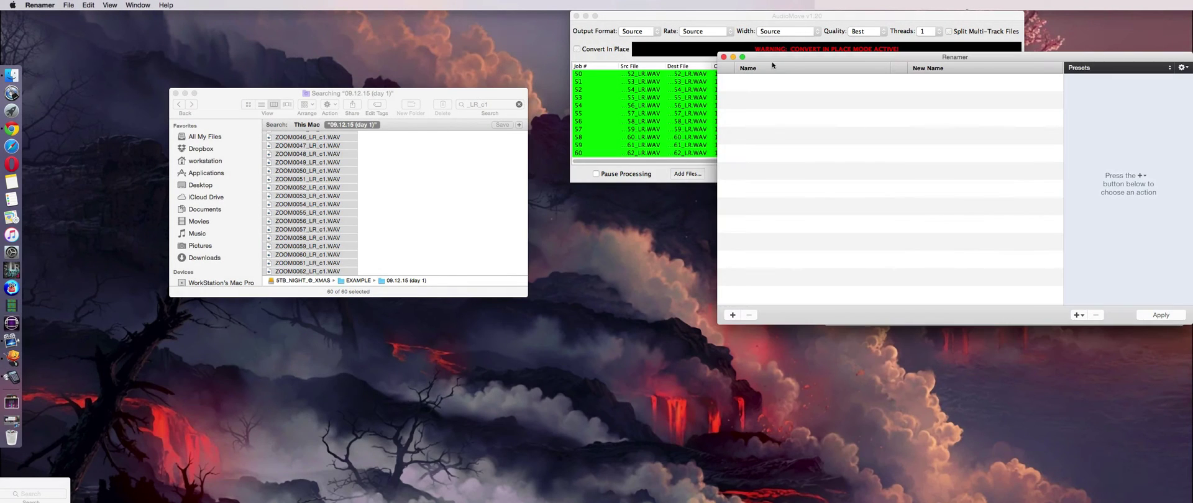
- Load the selected _LR_c1 WAV files, from ZOOM0003_LR_c1.WAV onward, into Renamer's list
{"action": "left_click_drag", "start_coordinate": [731, 79], "coordinate": [530, 93]}
{"action": "left_click_drag", "start_coordinate": [308, 154], "coordinate": [575, 190]}
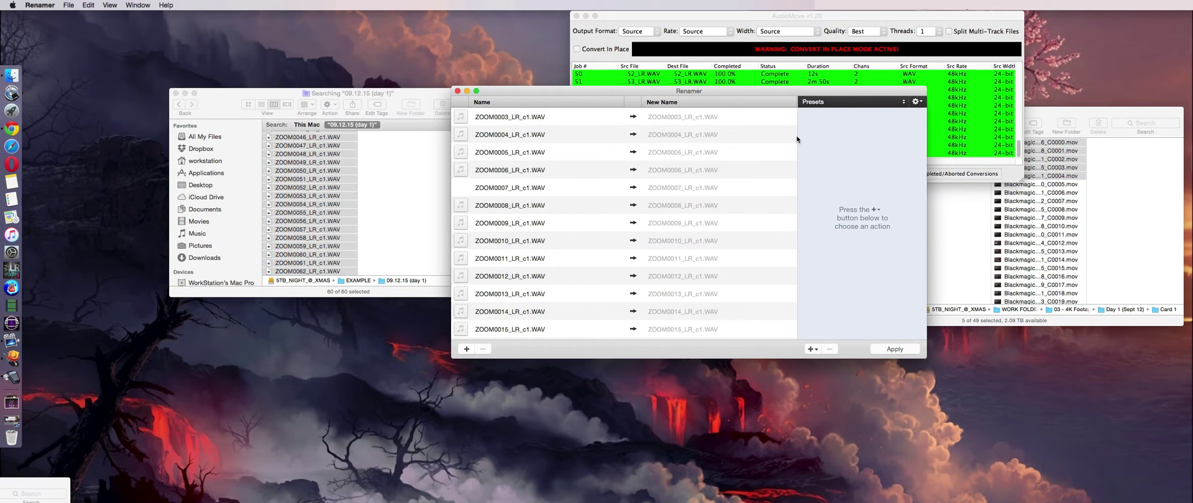
{"action": "left_click", "coordinate": [848, 102]}
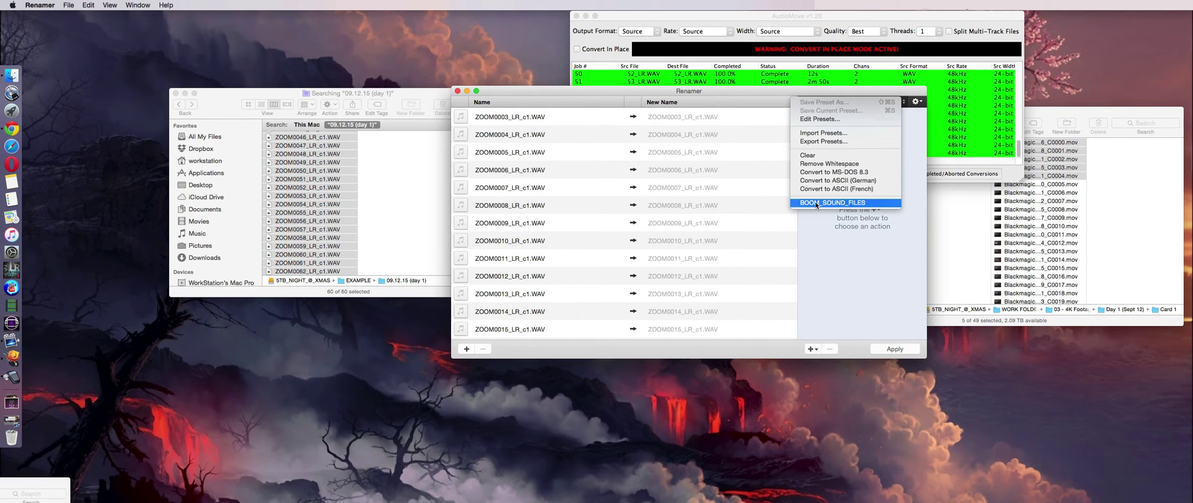
- Add a Find & Replace rename action replacing LR_c1 with Tr0
{"action": "left_click", "coordinate": [828, 244]}
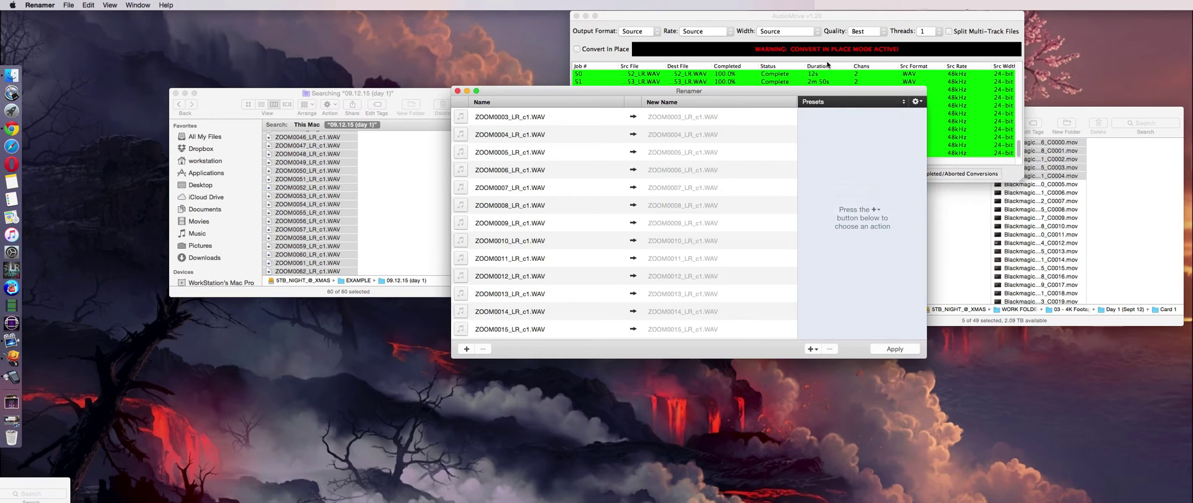
{"action": "left_click", "coordinate": [814, 350]}
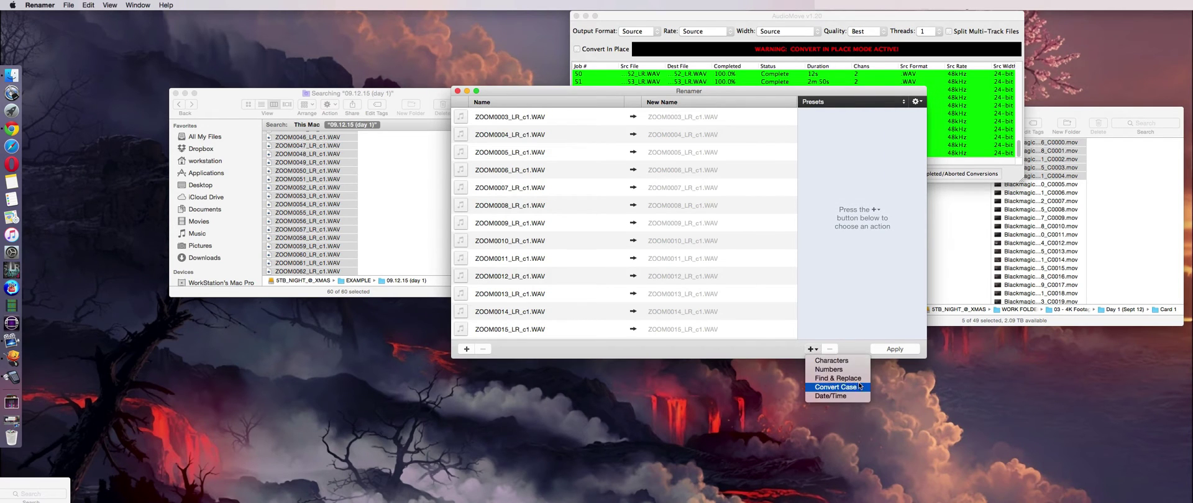
{"action": "left_click", "coordinate": [838, 379]}
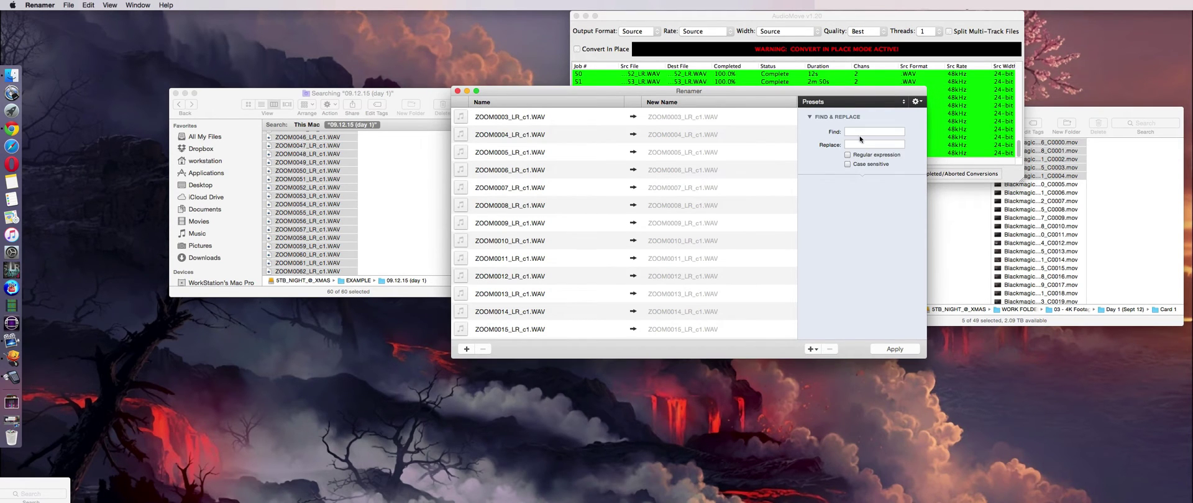
{"action": "type", "text": "L"}
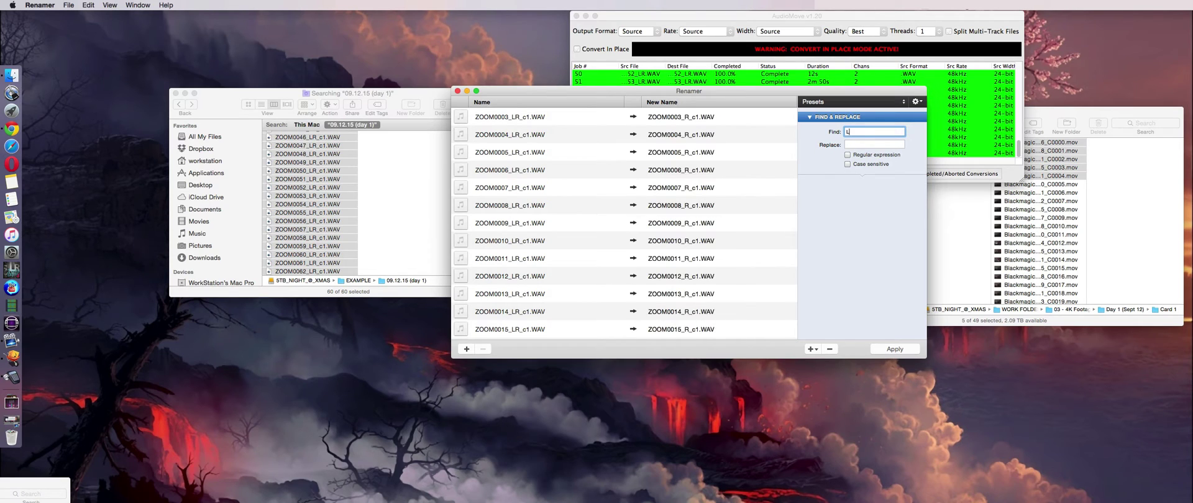
{"action": "type", "text": "R_c"}
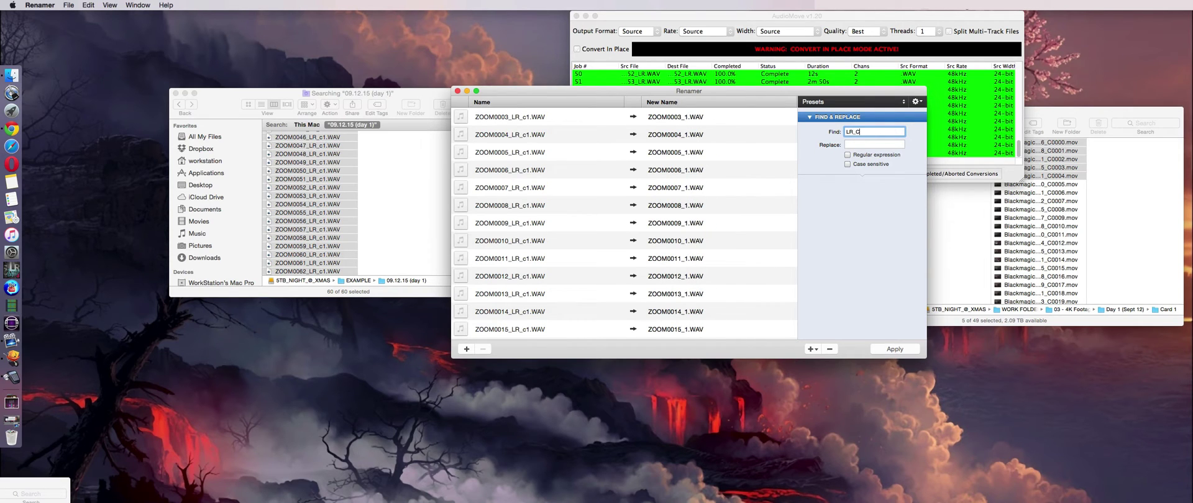
{"action": "type", "text": "1"}
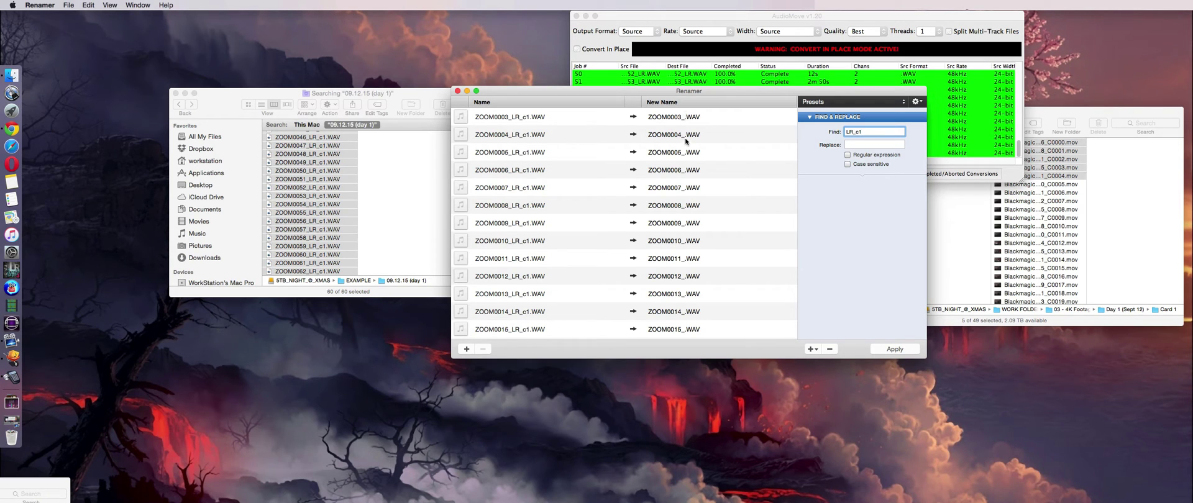
{"action": "left_click", "coordinate": [854, 144]}
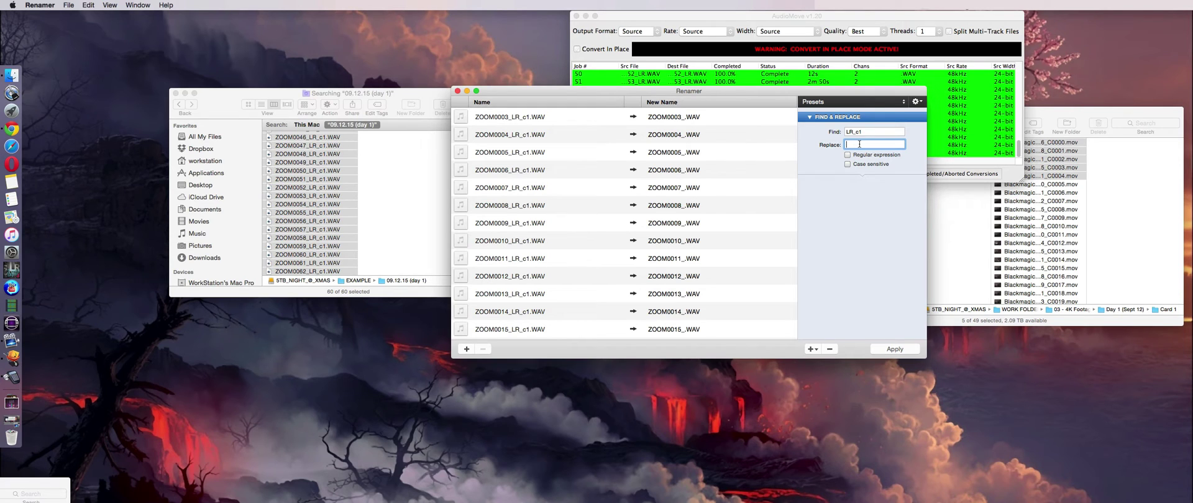
{"action": "type", "text": "Tr0"}
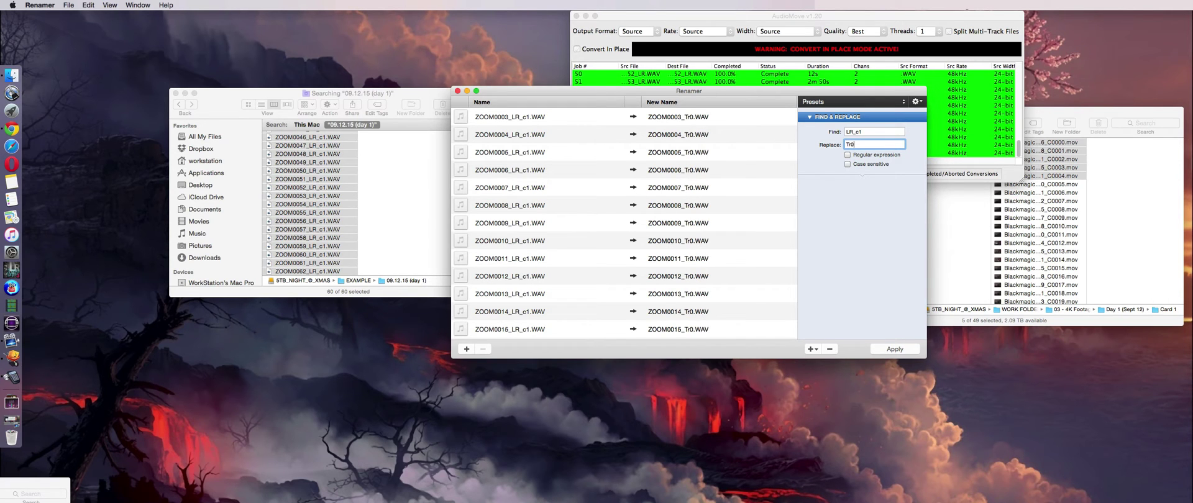
- Apply the renaming to produce ZOOM…_Tr0.WAV names, then quit Renamer
{"action": "scroll", "coordinate": [678, 215], "scroll_direction": "down", "scroll_amount": 3}
{"action": "scroll", "coordinate": [678, 215], "scroll_direction": "up", "scroll_amount": 5}
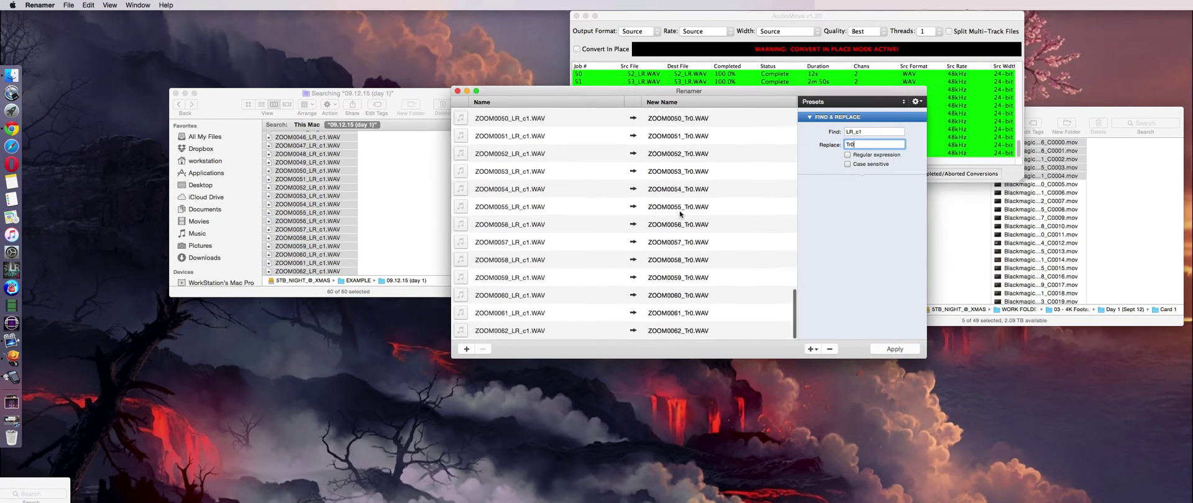
{"action": "left_click", "coordinate": [904, 349]}
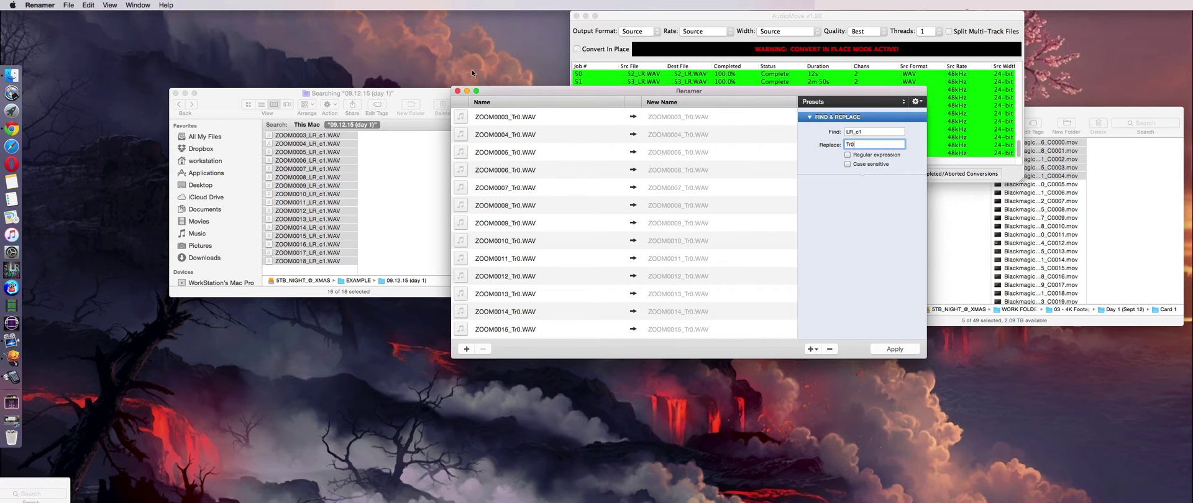
{"action": "key", "text": "super+q"}
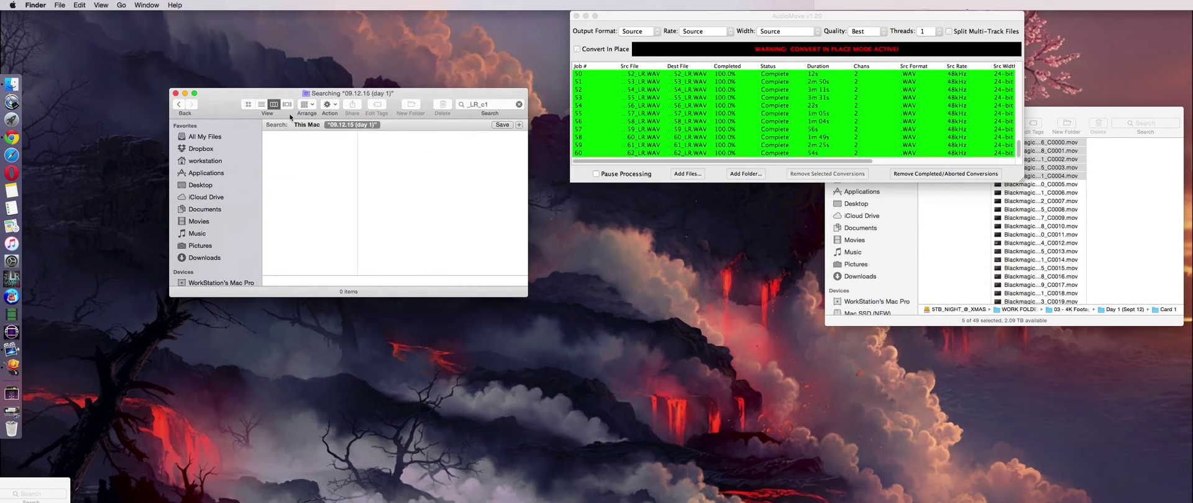
- Check that ZOOM0003, ZOOM0008, ZOOM0017 and ZOOM0019 folders now hold Tr0.WAV files
{"action": "left_click", "coordinate": [177, 104]}
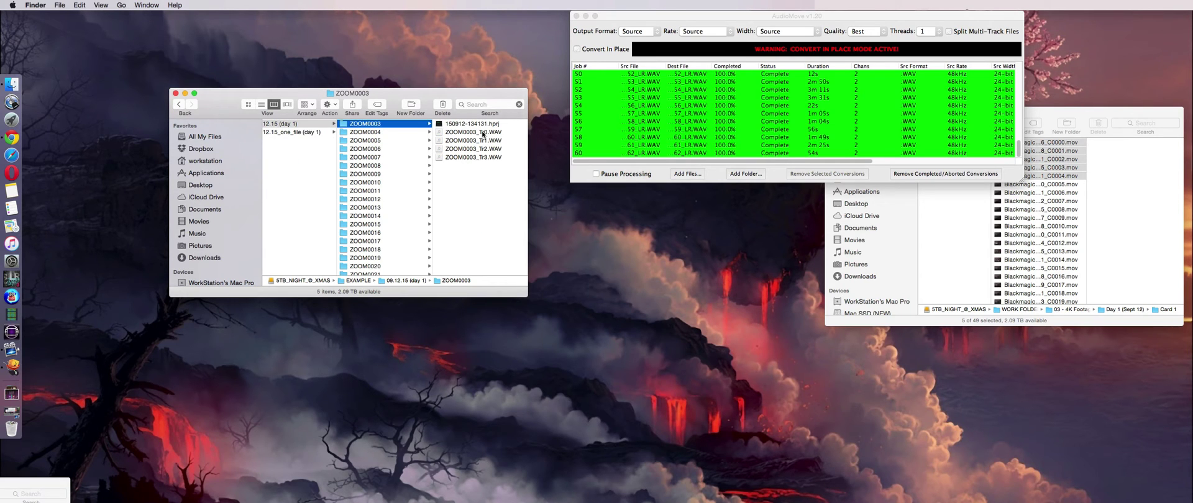
{"action": "key", "text": "Down"}
{"action": "key", "text": "Down"}
{"action": "key", "text": "Down"}
{"action": "key", "text": "Down"}
{"action": "key", "text": "Down"}
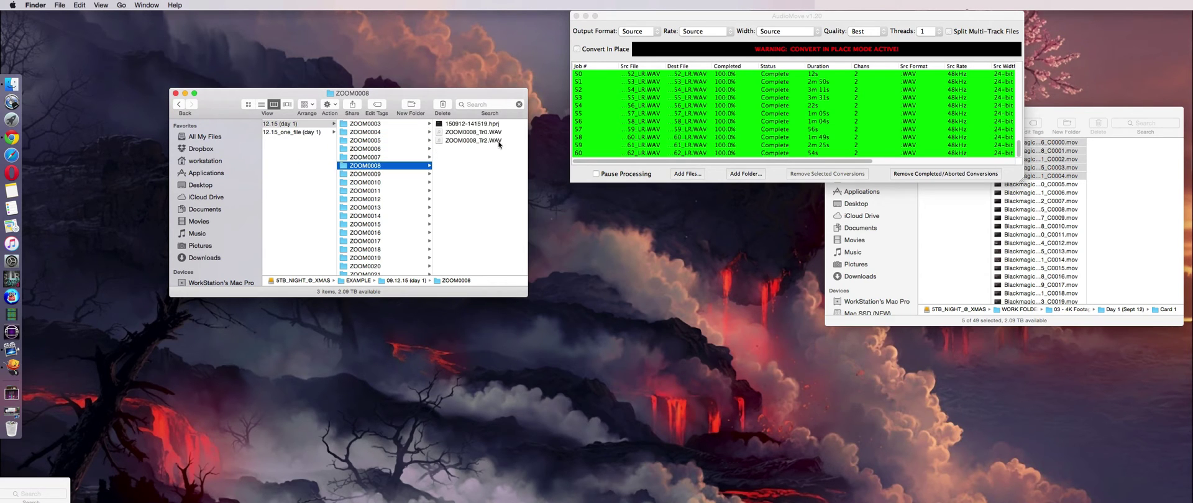
{"action": "key", "text": "Down"}
{"action": "left_click", "coordinate": [388, 242]}
{"action": "key", "text": "Down"}
{"action": "key", "text": "Down"}
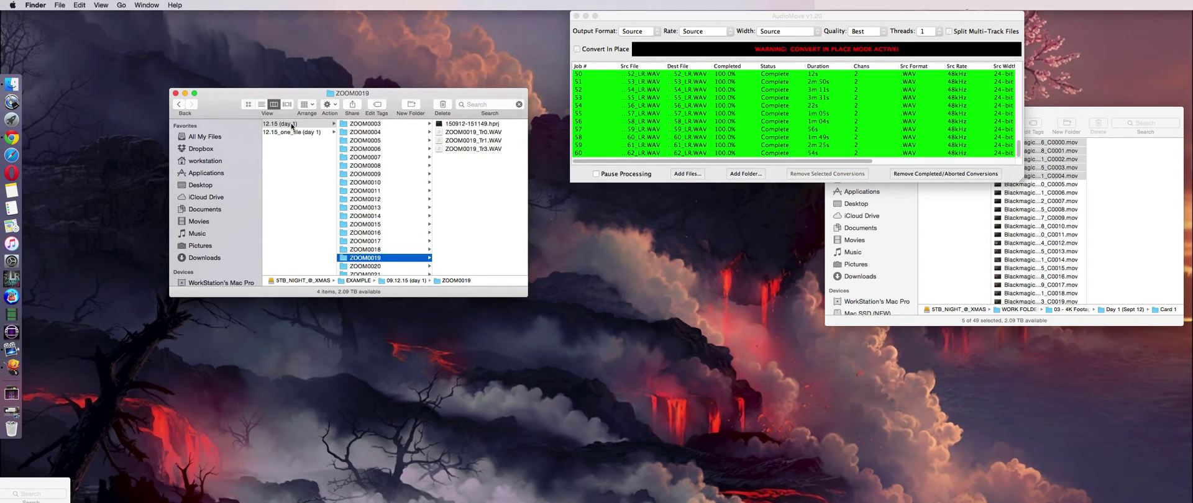
- Return to the 09.12.15 (day 1) folder and bring AudioMove forward
{"action": "left_click", "coordinate": [292, 124]}
{"action": "left_click_drag", "start_coordinate": [746, 15], "coordinate": [722, 15]}
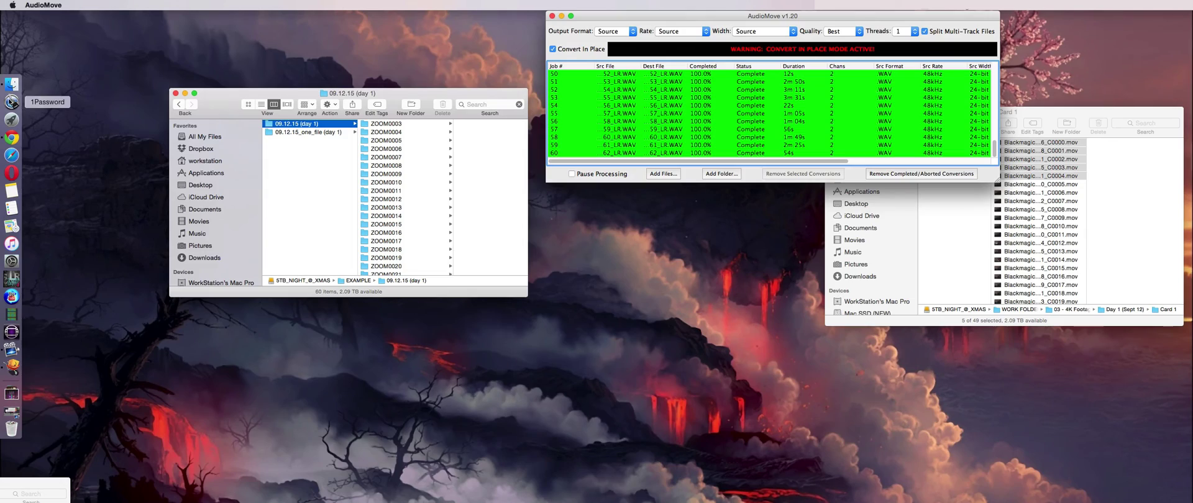
{"action": "left_click", "coordinate": [11, 120]}
- Launch Wave Agent and arrange it beside Finder's ZOOM0003 folder
{"action": "left_click", "coordinate": [630, 73]}
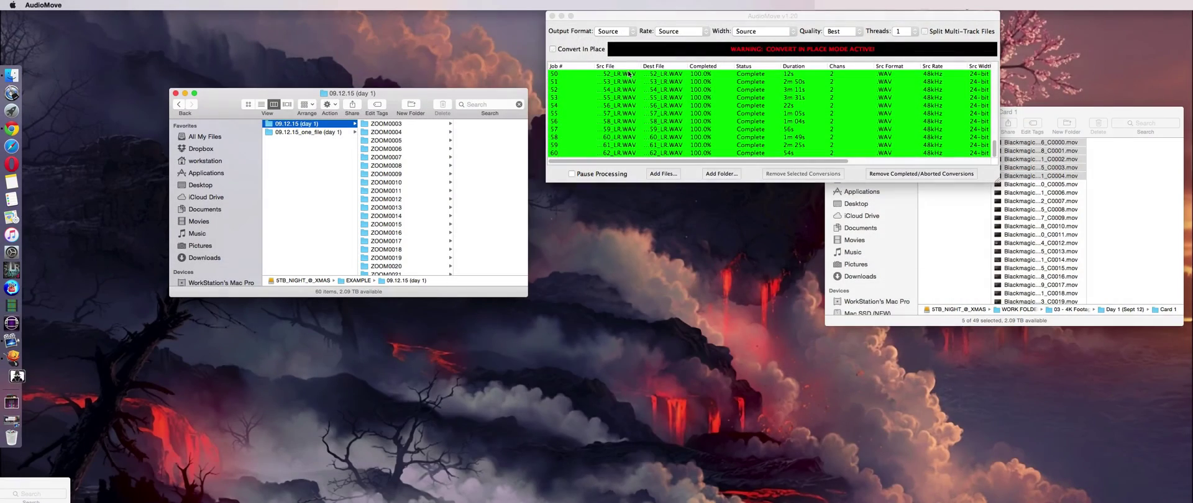
{"action": "left_click_drag", "start_coordinate": [600, 17], "coordinate": [671, 17]}
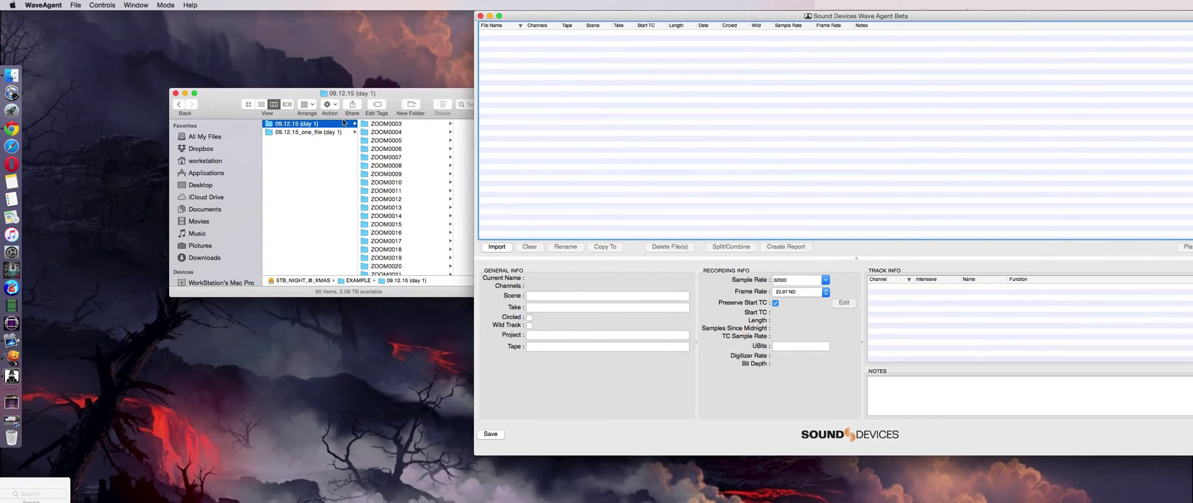
{"action": "left_click", "coordinate": [386, 172]}
{"action": "key", "text": "Right"}
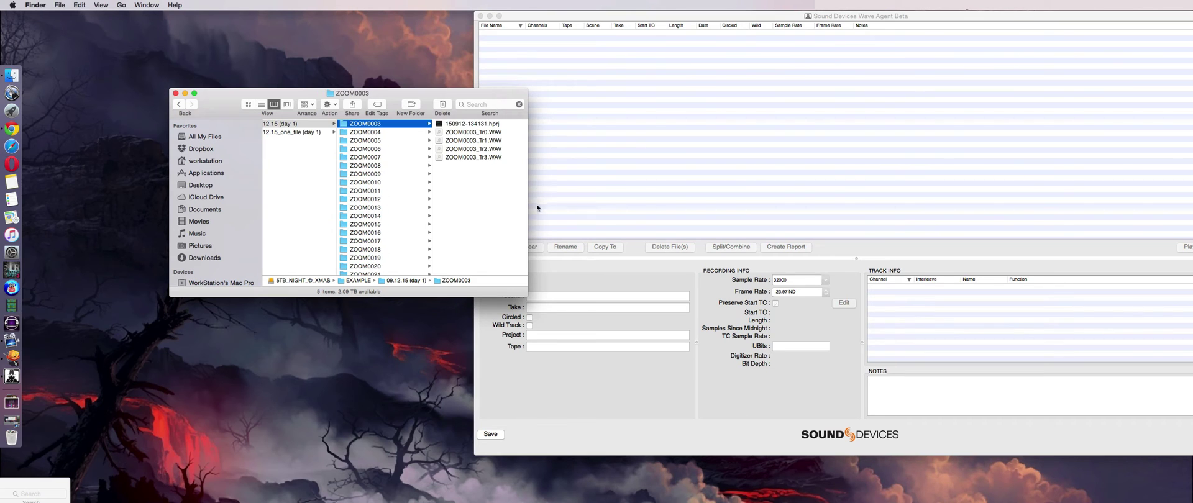
{"action": "left_click_drag", "start_coordinate": [926, 12], "coordinate": [785, 11]}
{"action": "left_click", "coordinate": [1055, 434]}
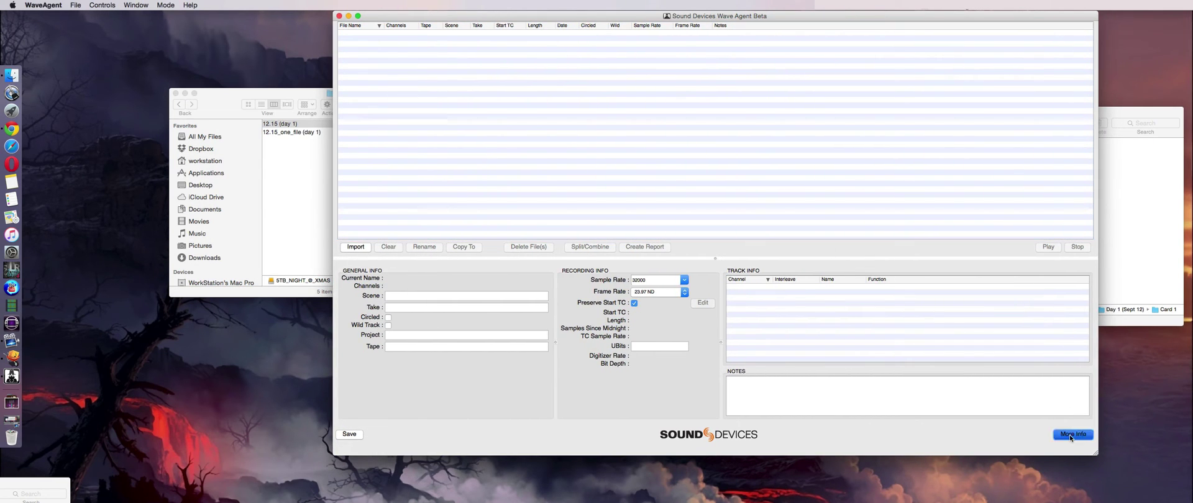
{"action": "left_click", "coordinate": [1056, 434]}
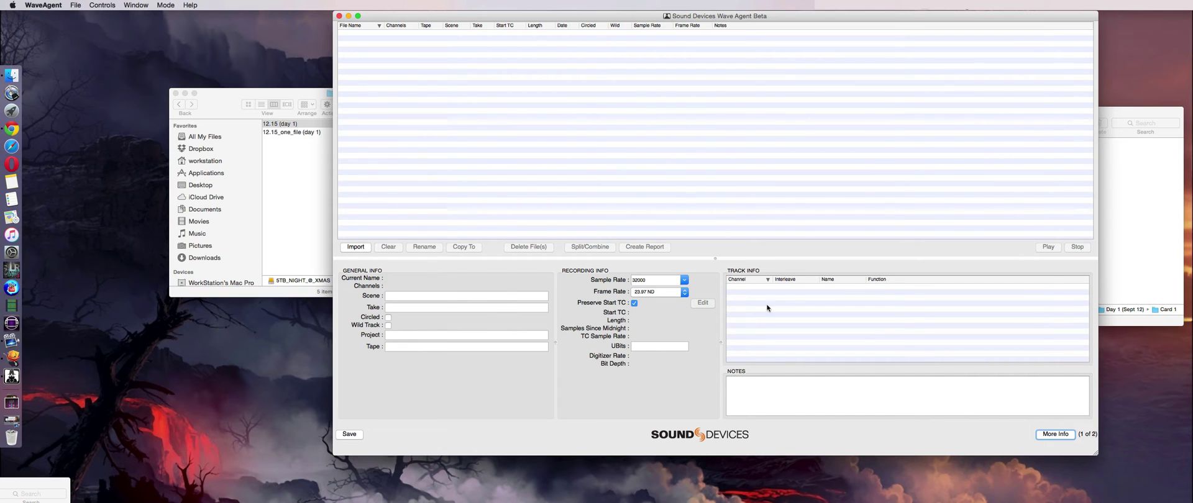
- Import all 60 ZOOM folders into Wave Agent and open Split/Combine
{"action": "left_click_drag", "start_coordinate": [611, 13], "coordinate": [696, 12]}
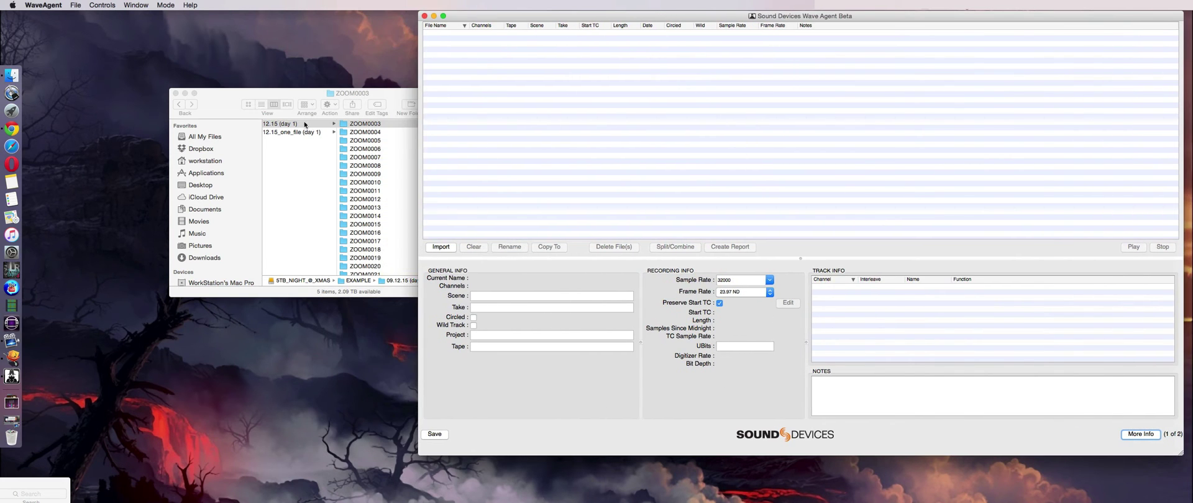
{"action": "left_click_drag", "start_coordinate": [353, 94], "coordinate": [323, 95]}
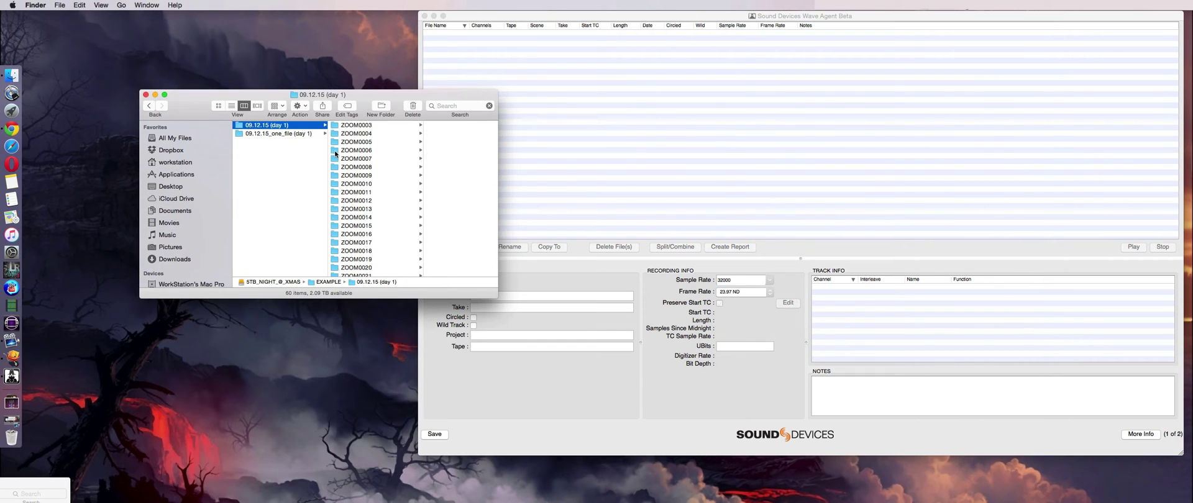
{"action": "key", "text": "super+a"}
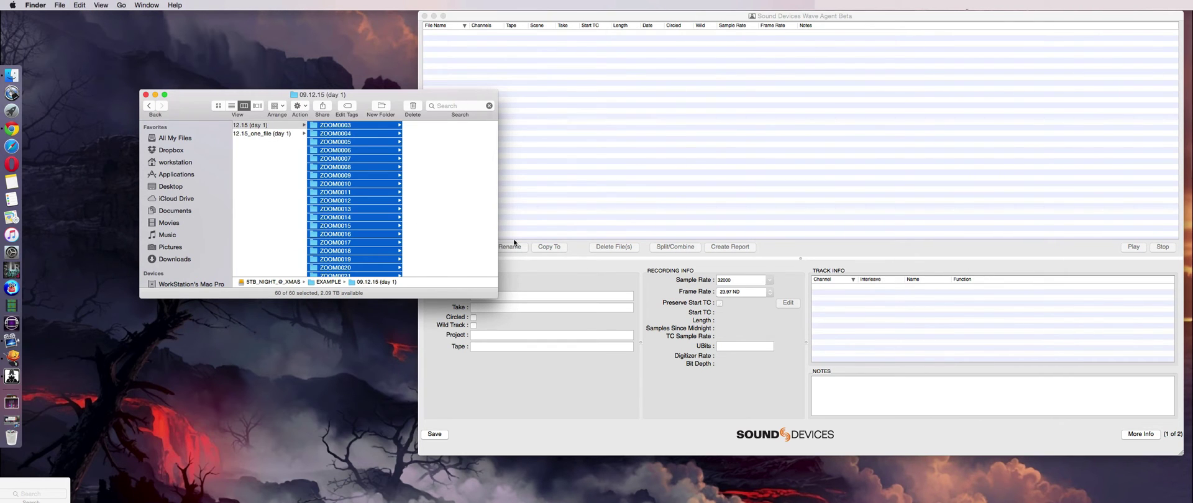
{"action": "left_click_drag", "start_coordinate": [337, 144], "coordinate": [703, 88]}
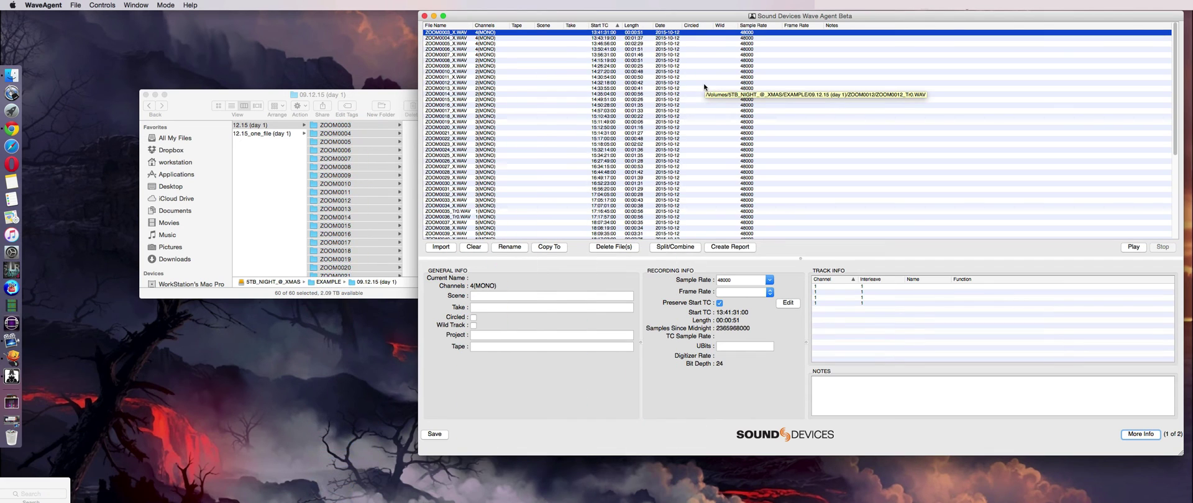
{"action": "scroll", "coordinate": [485, 62], "scroll_direction": "down", "scroll_amount": 6}
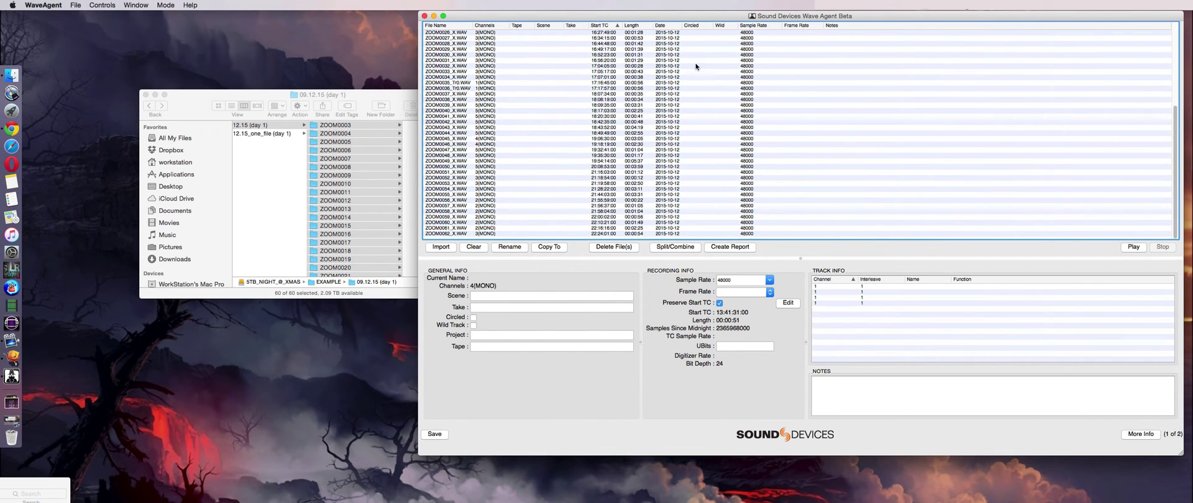
{"action": "left_click", "coordinate": [674, 249]}
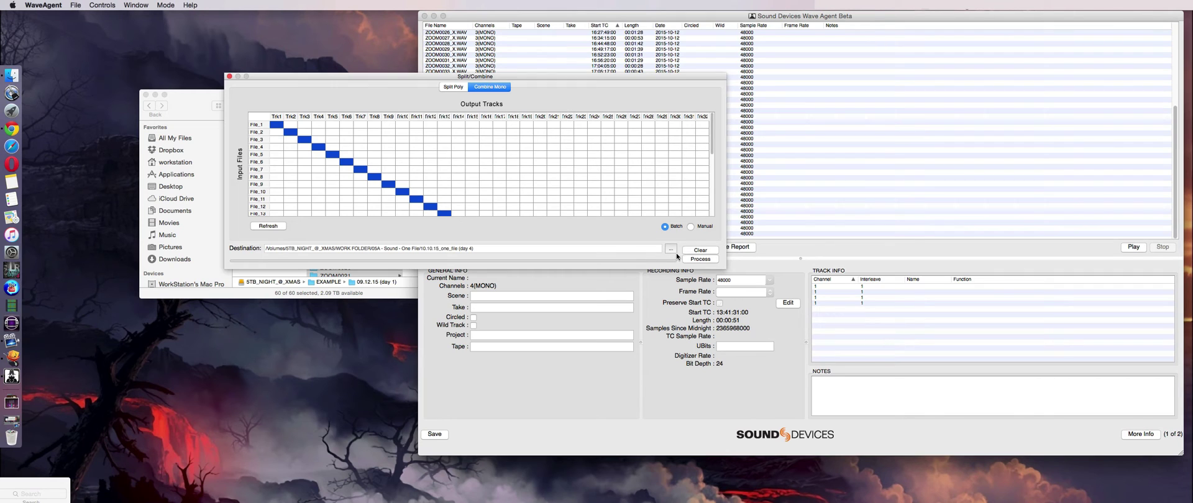
- Set the Combine Mono destination to EXAMPLE/09.12.15_one_file (day 1)
{"action": "left_click", "coordinate": [294, 295]}
{"action": "left_click", "coordinate": [282, 133]}
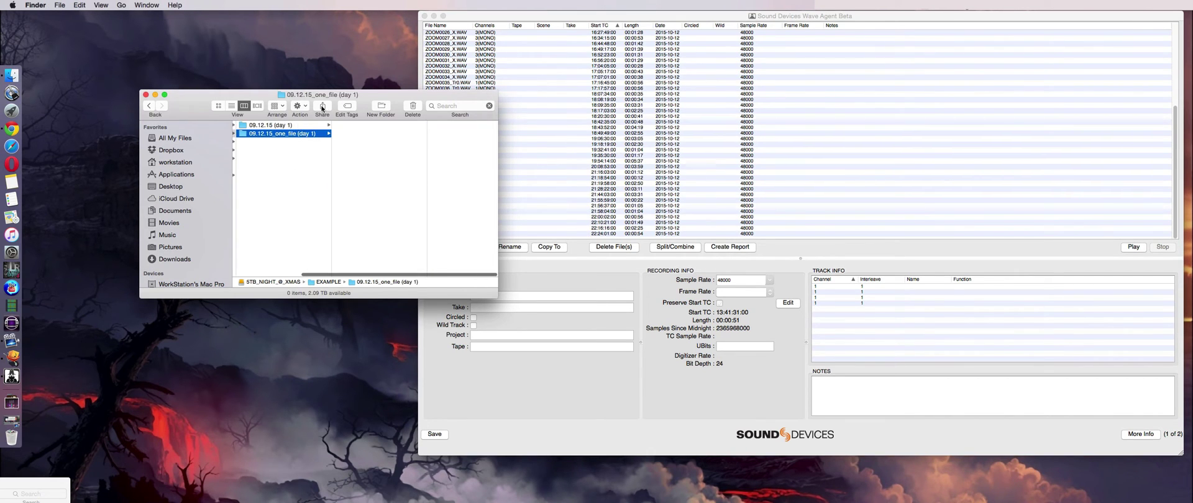
{"action": "left_click_drag", "start_coordinate": [322, 108], "coordinate": [236, 319]}
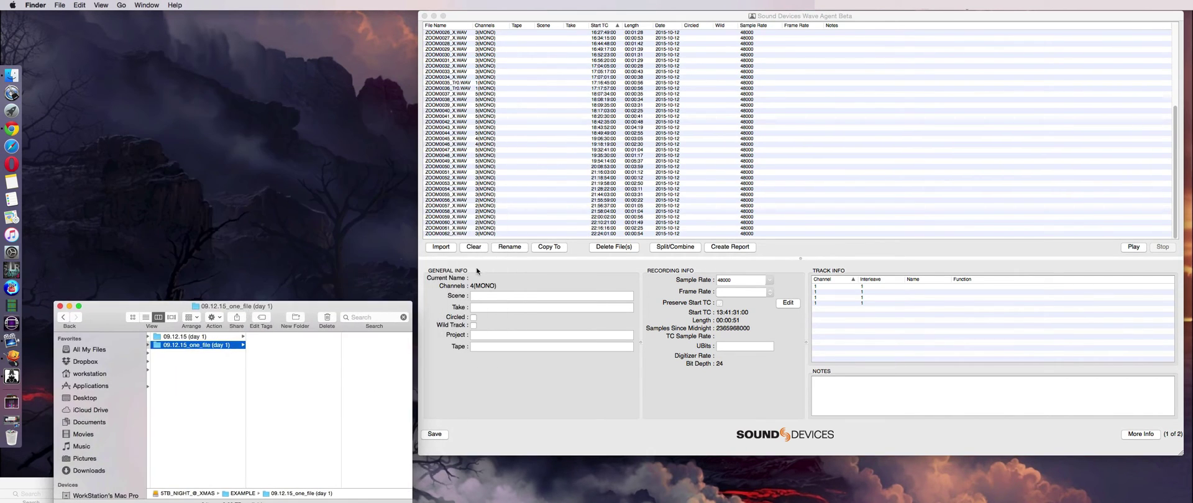
{"action": "left_click", "coordinate": [686, 261]}
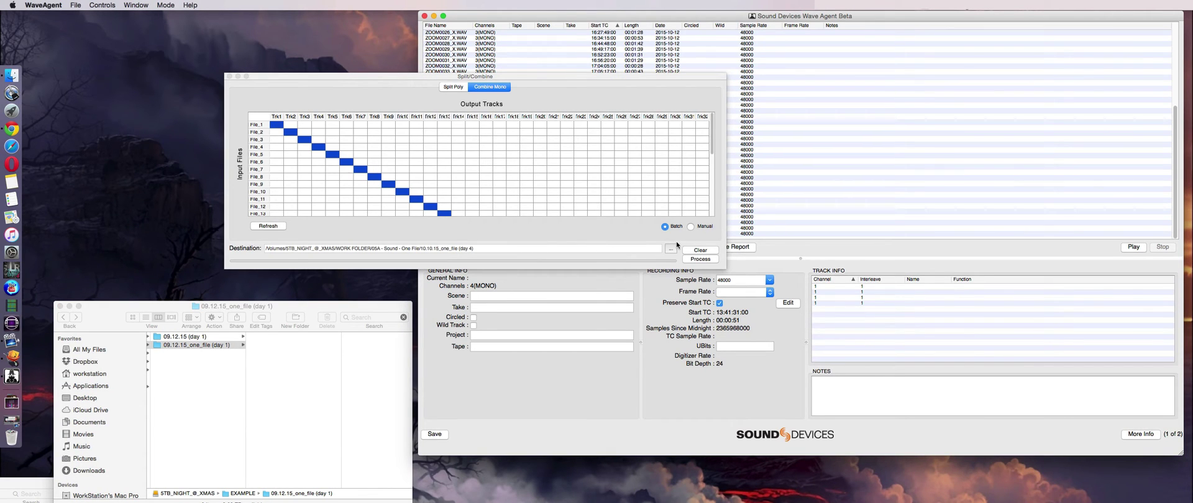
{"action": "left_click", "coordinate": [671, 249]}
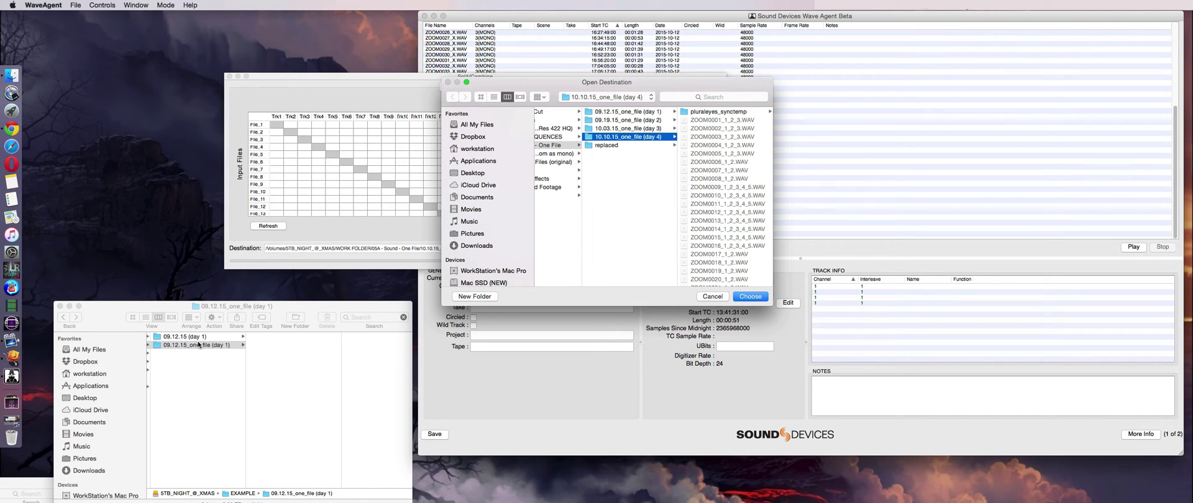
{"action": "left_click_drag", "start_coordinate": [197, 345], "coordinate": [706, 208]}
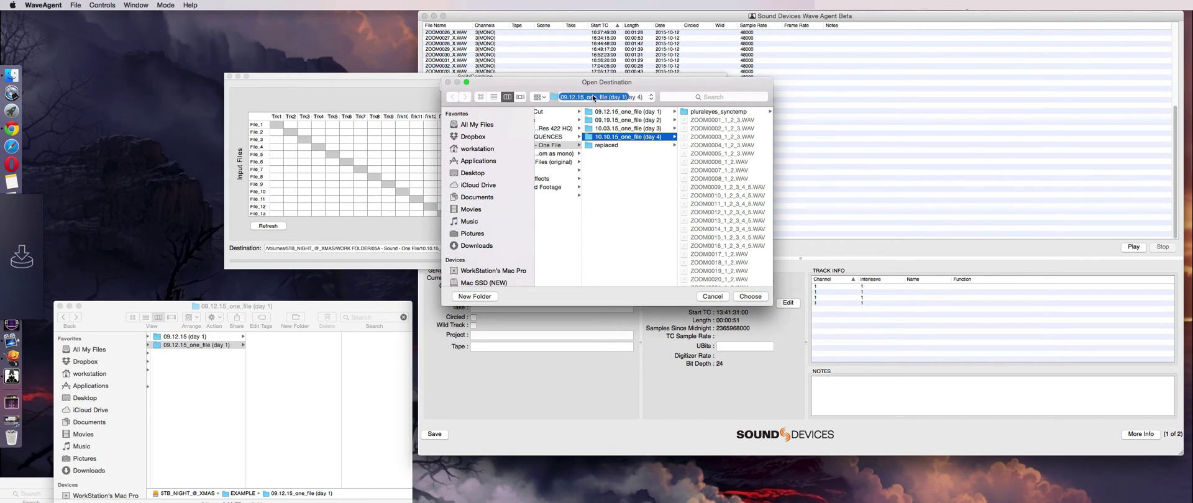
{"action": "left_click", "coordinate": [751, 297]}
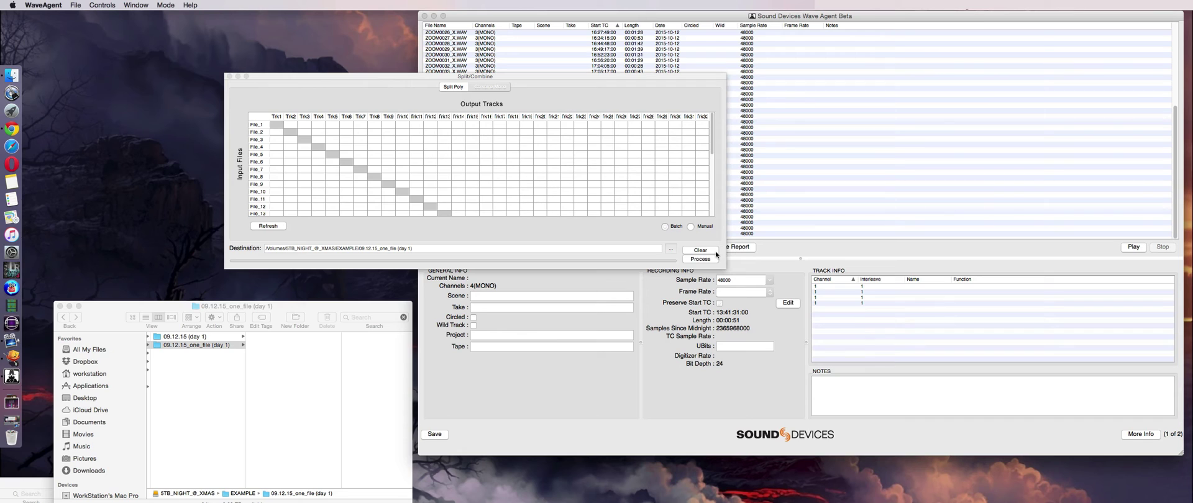
- Run the Combine Mono batch to merge mono tracks into multichannel WAVs
{"action": "left_click", "coordinate": [701, 259]}
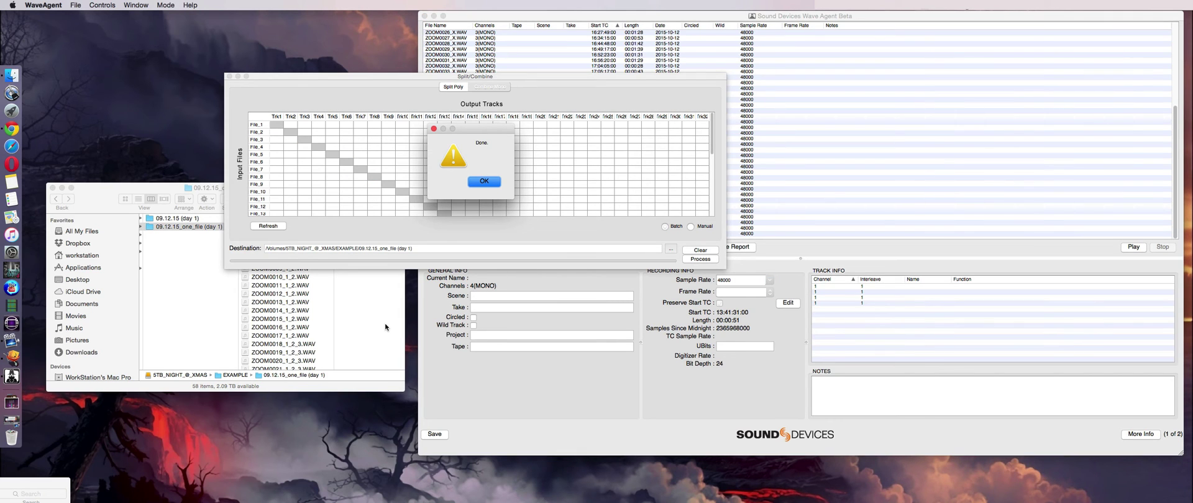
- Dismiss the Done alert and move the Split/Combine window aside
{"action": "left_click", "coordinate": [484, 181]}
{"action": "left_click_drag", "start_coordinate": [525, 77], "coordinate": [525, 14]}
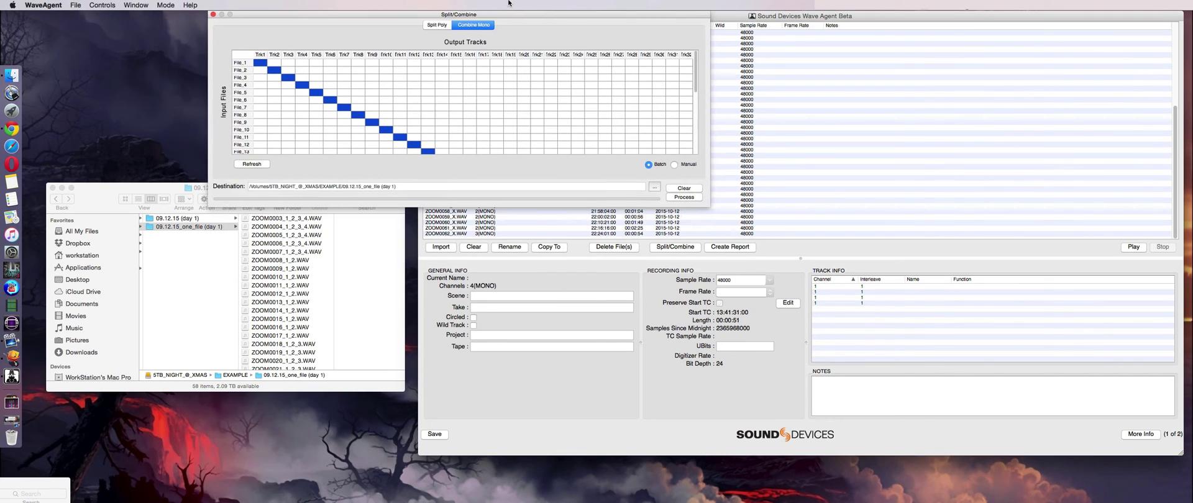
{"action": "left_click", "coordinate": [355, 297]}
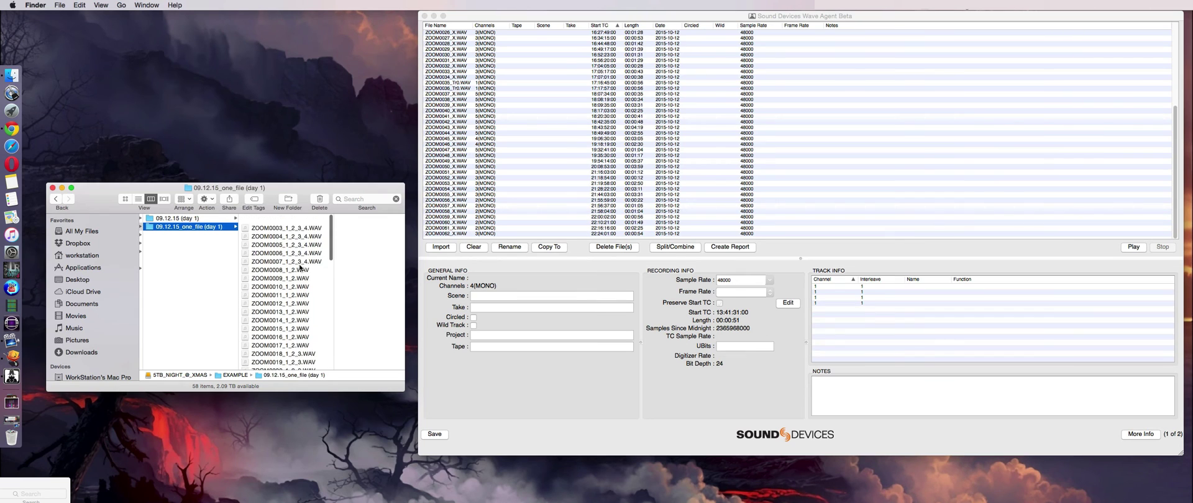
- Inspect combined files like ZOOM0003_1_2_3_4.WAV and ZOOM0034_1_2_3.WAV, then list the day 1 ZOOM folders
{"action": "left_click", "coordinate": [290, 220]}
{"action": "scroll", "coordinate": [278, 298], "scroll_direction": "down", "scroll_amount": 10}
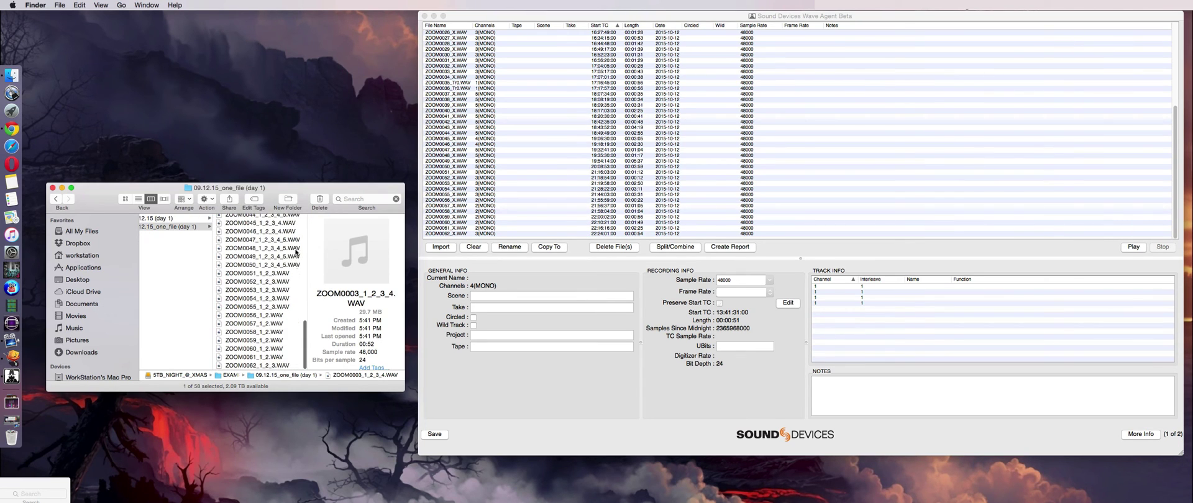
{"action": "scroll", "coordinate": [278, 316], "scroll_direction": "up", "scroll_amount": 8}
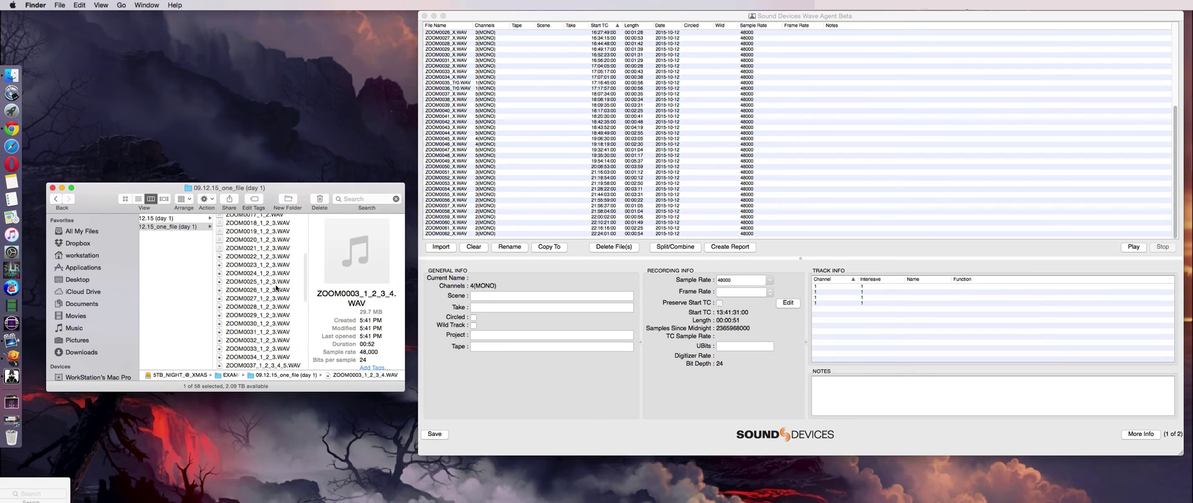
{"action": "scroll", "coordinate": [276, 274], "scroll_direction": "down", "scroll_amount": 3}
{"action": "left_click", "coordinate": [264, 303]}
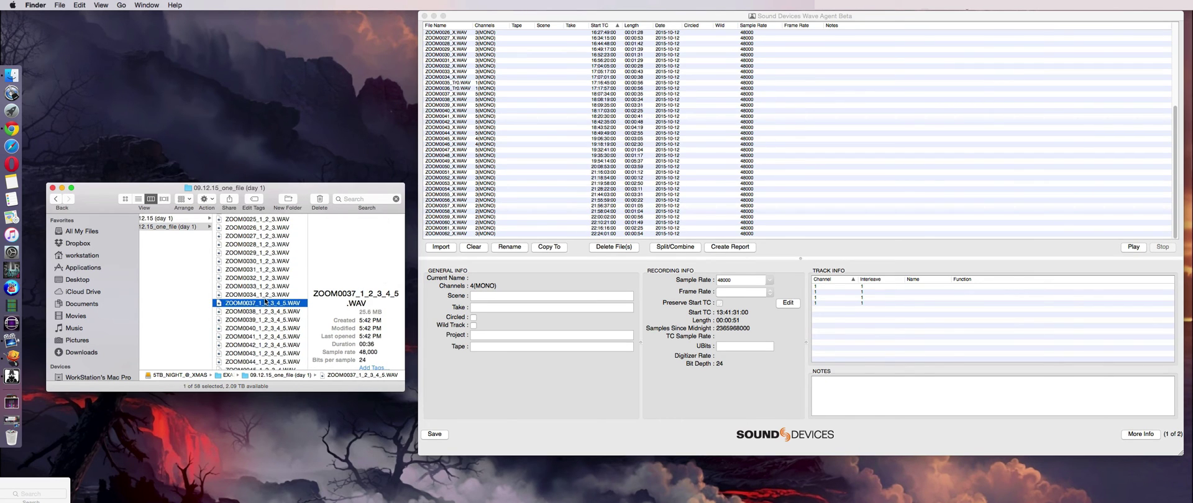
{"action": "left_click", "coordinate": [263, 296]}
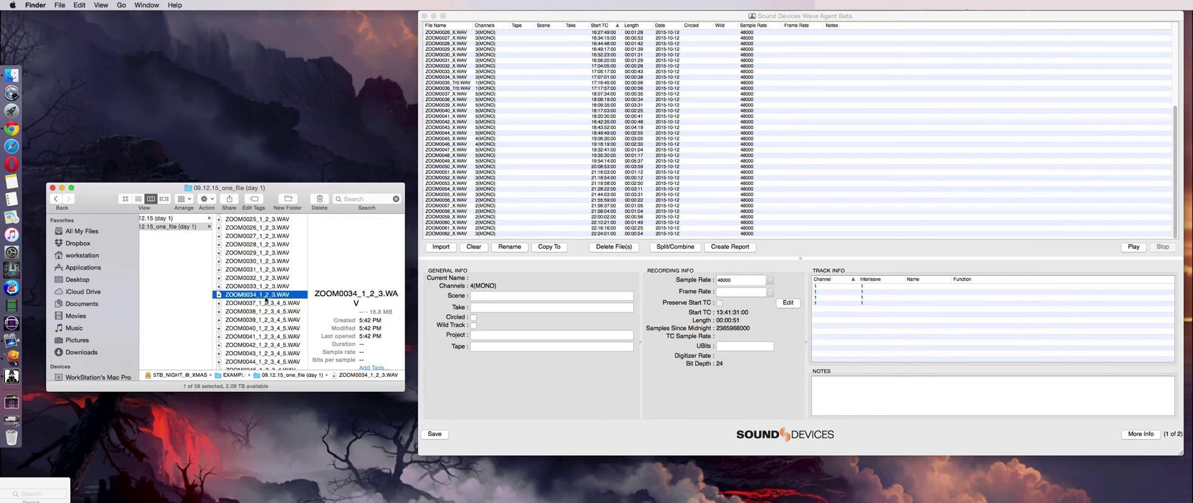
{"action": "left_click", "coordinate": [176, 219]}
- Check ZOOM0035_Tr0 and ZOOM0036_Tr0 in Wave Agent as single mono files
{"action": "scroll", "coordinate": [295, 302], "scroll_direction": "down", "scroll_amount": 5}
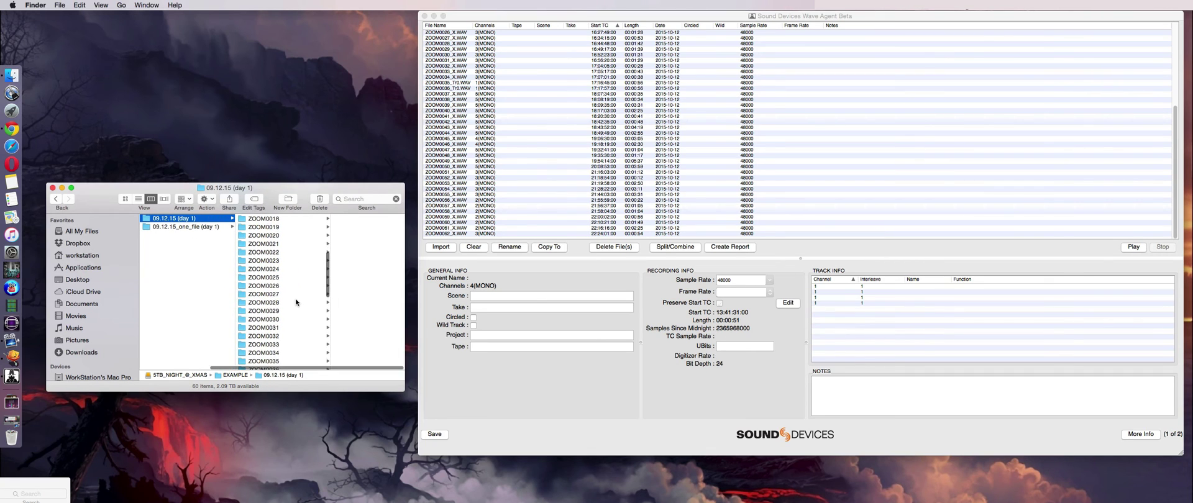
{"action": "left_click", "coordinate": [280, 347]}
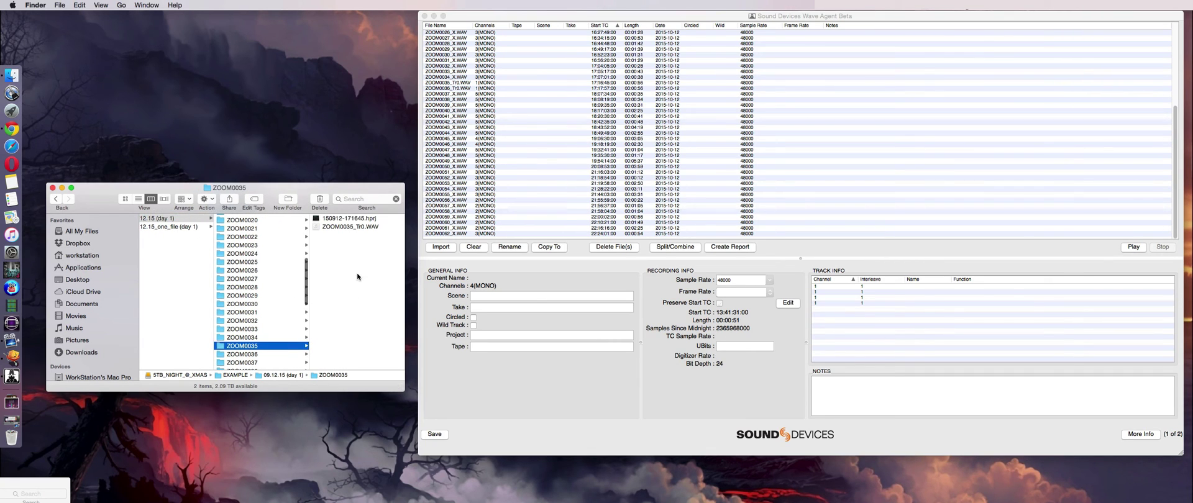
{"action": "left_click", "coordinate": [252, 355]}
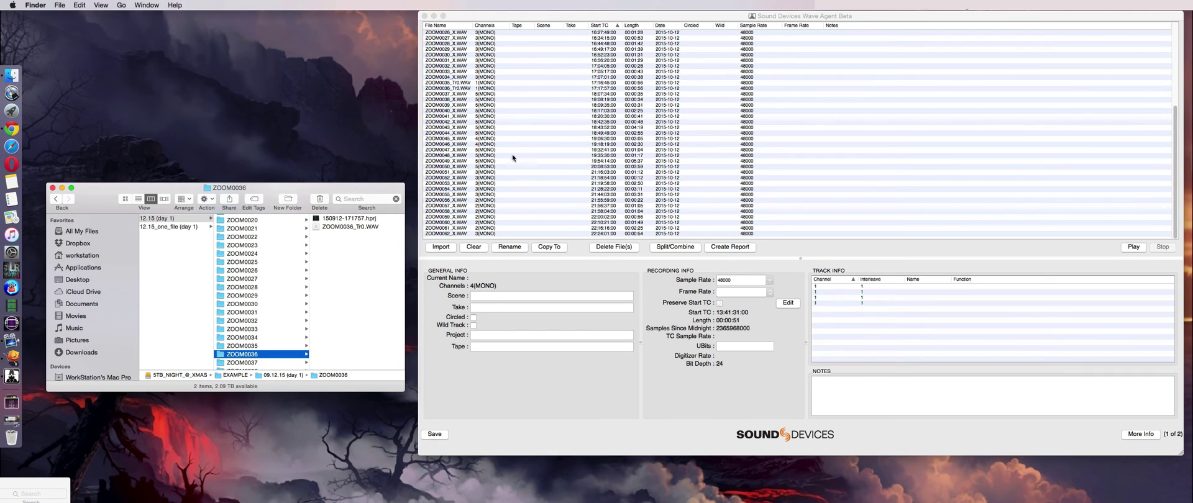
{"action": "scroll", "coordinate": [522, 158], "scroll_direction": "up", "scroll_amount": 5}
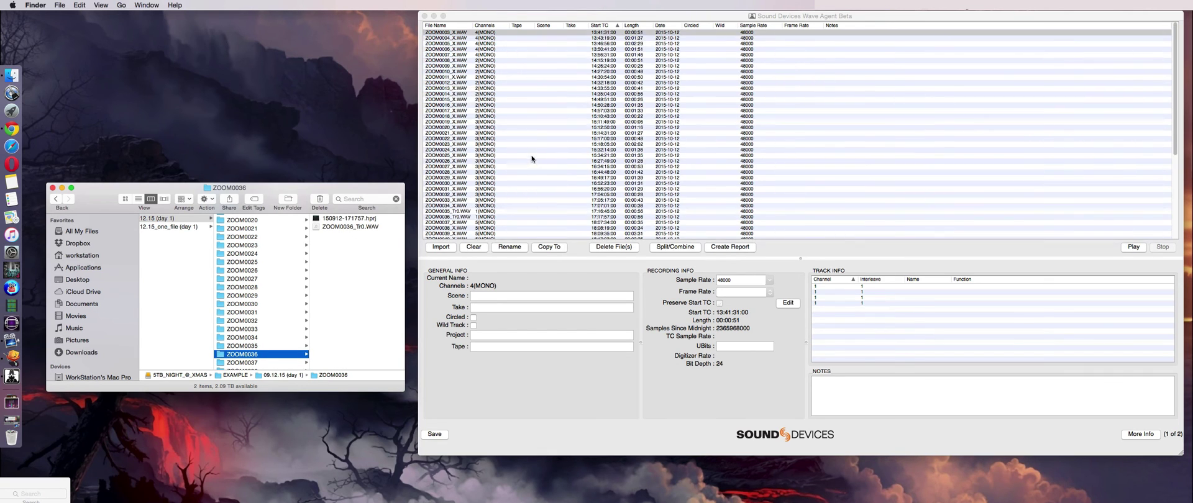
{"action": "left_click", "coordinate": [458, 215]}
{"action": "left_click", "coordinate": [455, 217]}
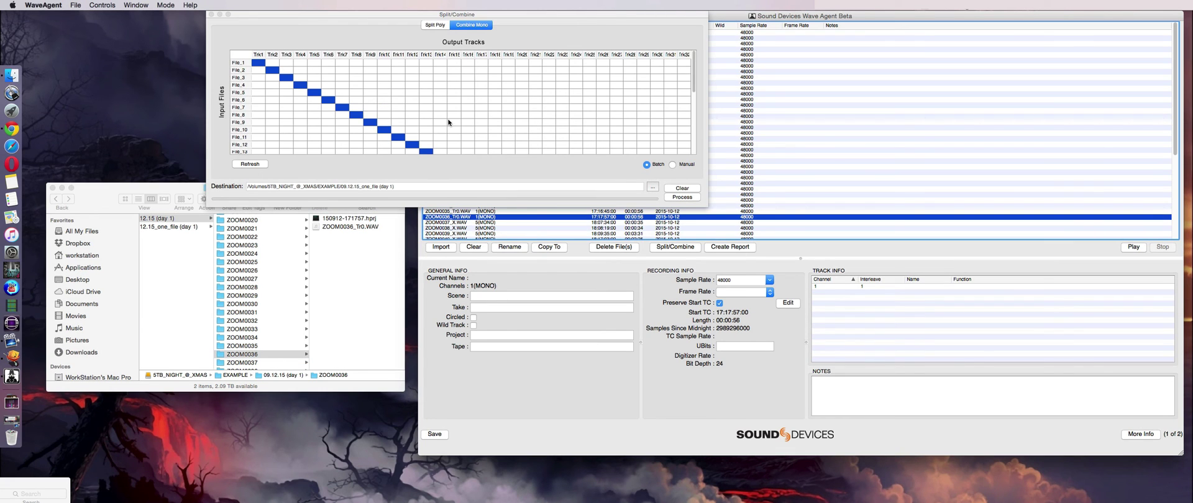
- Close Split/Combine and move ZOOM0036_Tr0.WAV into the 09.12.15_one_file (day 1) folder
{"action": "left_click", "coordinate": [222, 28]}
{"action": "left_click", "coordinate": [210, 14]}
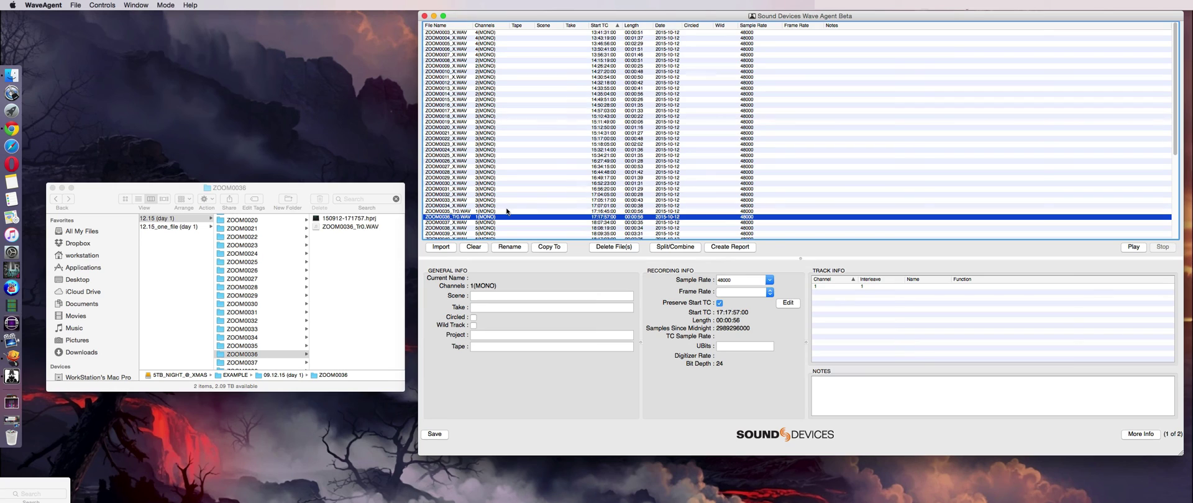
{"action": "left_click", "coordinate": [488, 212]}
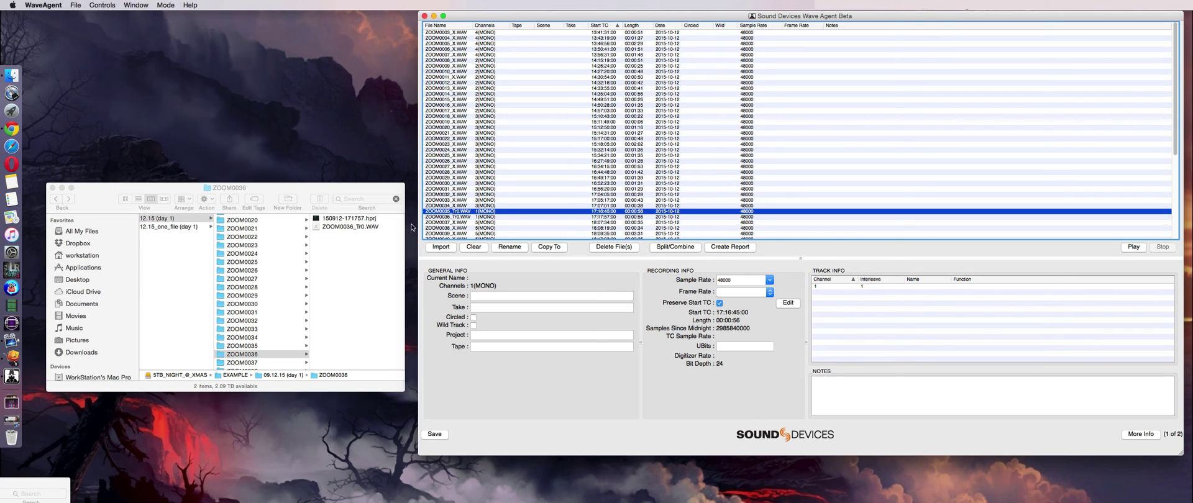
{"action": "left_click_drag", "start_coordinate": [345, 228], "coordinate": [182, 230]}
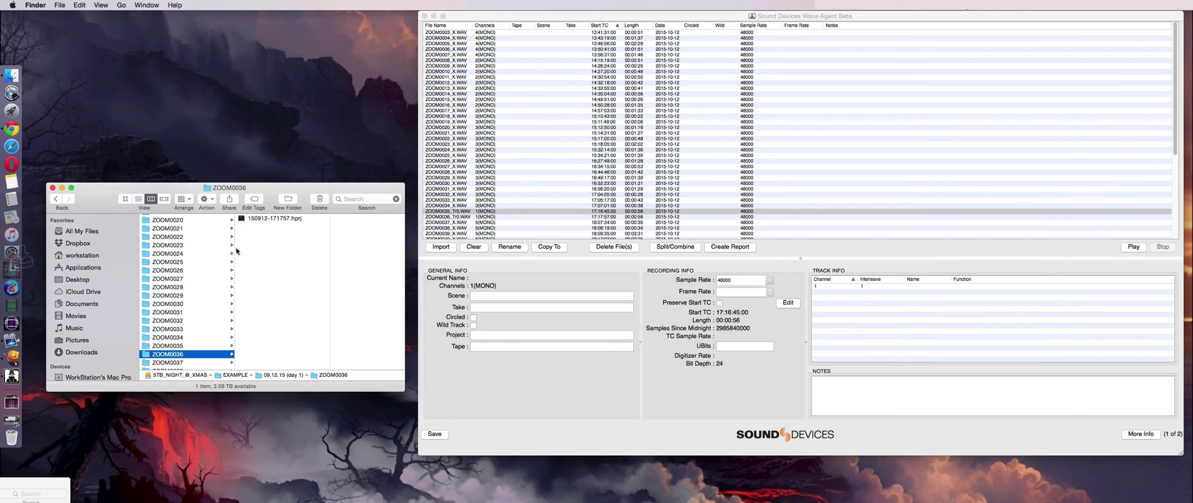
- Move ZOOM0035_Tr0.WAV from the ZOOM0035 folder into the 09.12.15_one_file (day 1) folder
{"action": "left_click", "coordinate": [218, 346]}
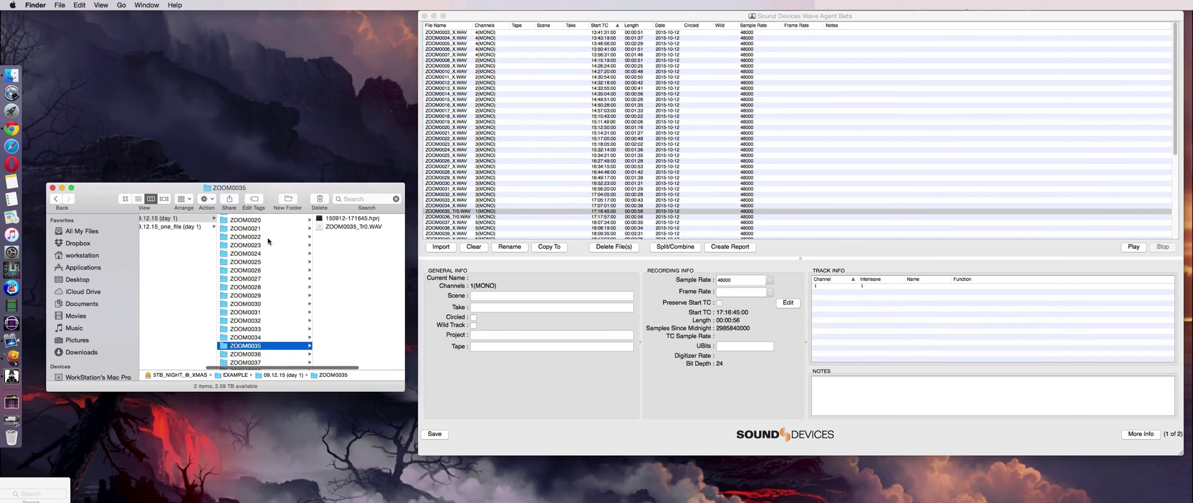
{"action": "left_click_drag", "start_coordinate": [339, 229], "coordinate": [201, 231]}
{"action": "scroll", "coordinate": [290, 233], "scroll_direction": "left", "scroll_amount": 3}
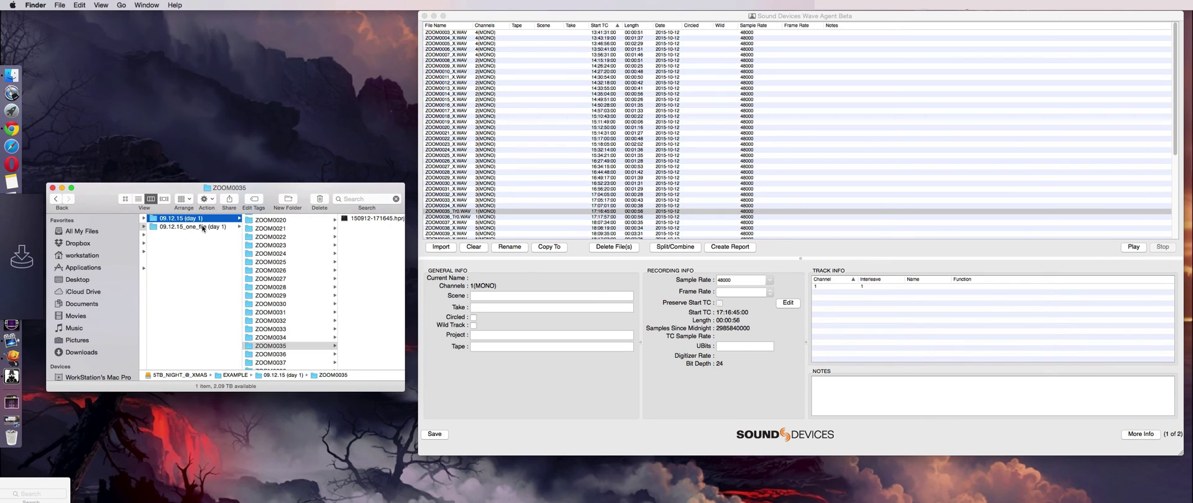
- Check the WAVs in the 09.12.15_one_file (day 1) folder, then close Wave Agent and AudioMove
{"action": "left_click", "coordinate": [203, 229]}
{"action": "scroll", "coordinate": [319, 296], "scroll_direction": "down", "scroll_amount": 10}
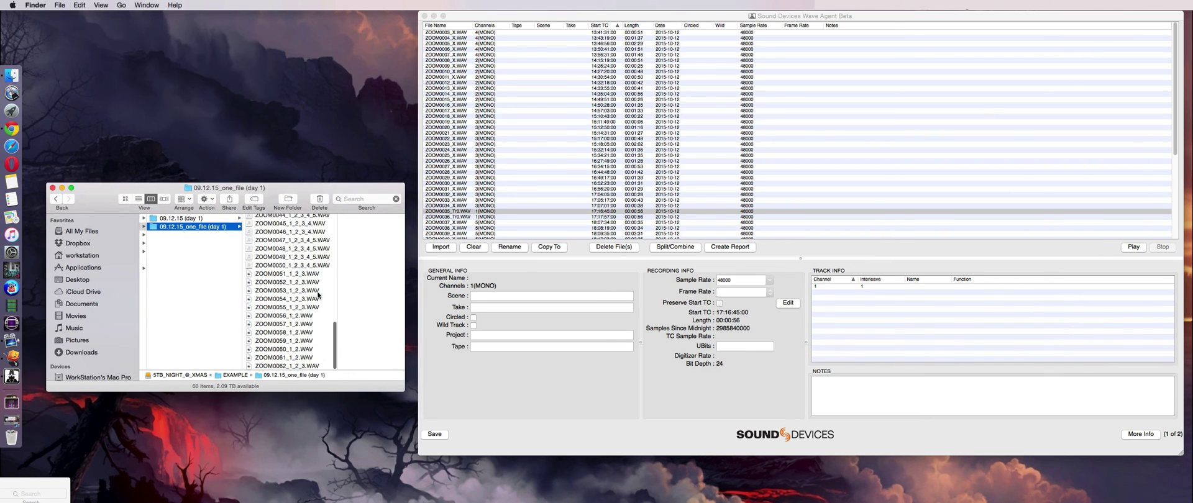
{"action": "left_click", "coordinate": [424, 16]}
{"action": "left_click", "coordinate": [550, 15]}
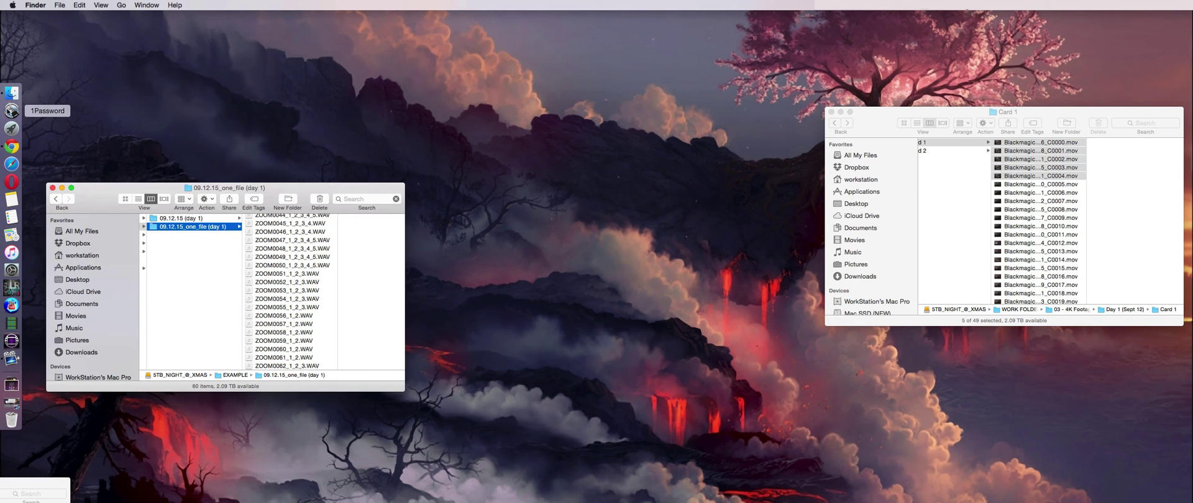
- Launch PluralEyes 3.5 from Launchpad and reposition its window
{"action": "left_click", "coordinate": [12, 128]}
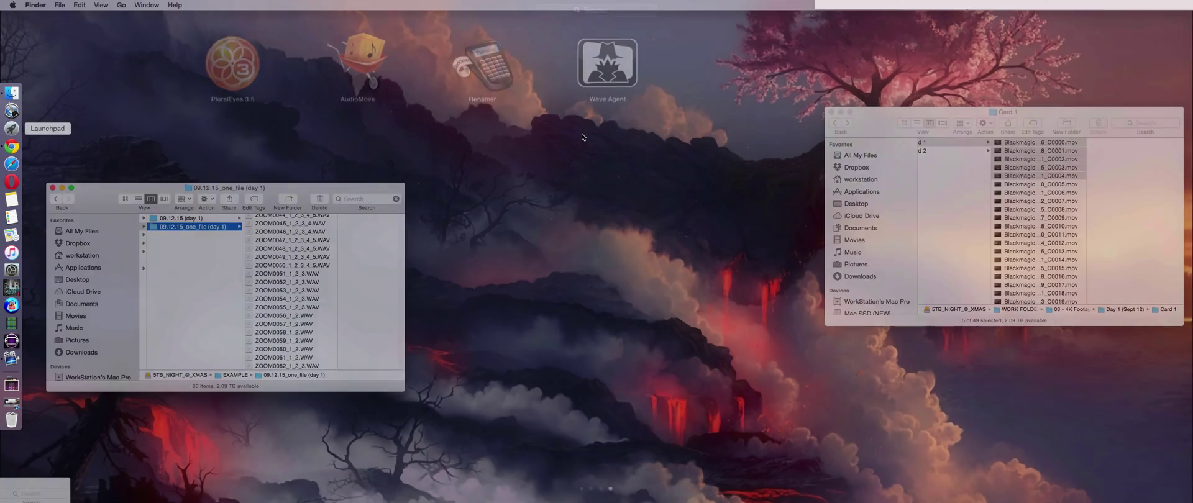
{"action": "left_click", "coordinate": [256, 62]}
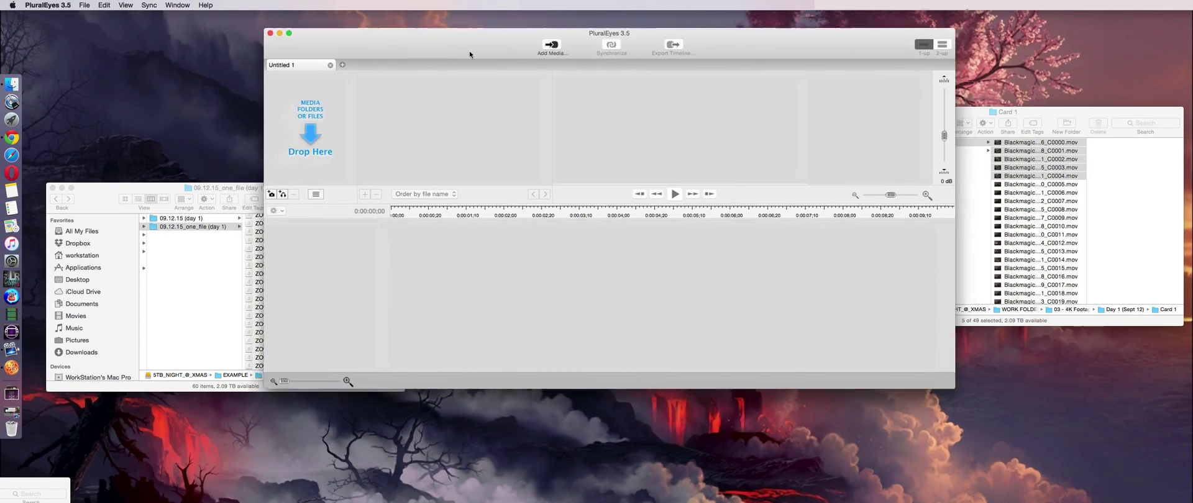
{"action": "left_click_drag", "start_coordinate": [470, 54], "coordinate": [509, 38]}
- Add the 15 Zoom WAVs ZOOM0003–ZOOM0017 to the PluralEyes project
{"action": "left_click", "coordinate": [216, 274]}
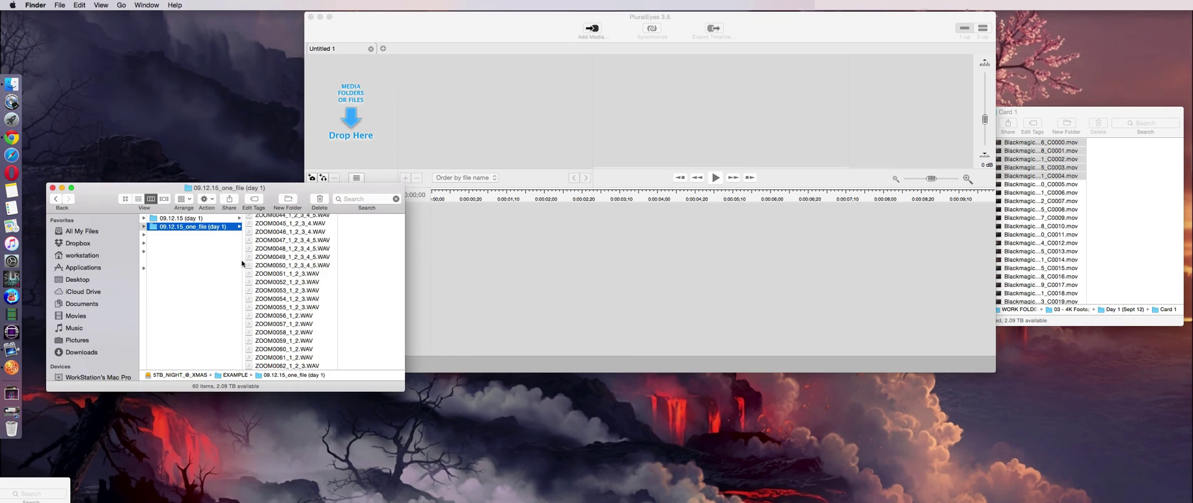
{"action": "left_click", "coordinate": [305, 221]}
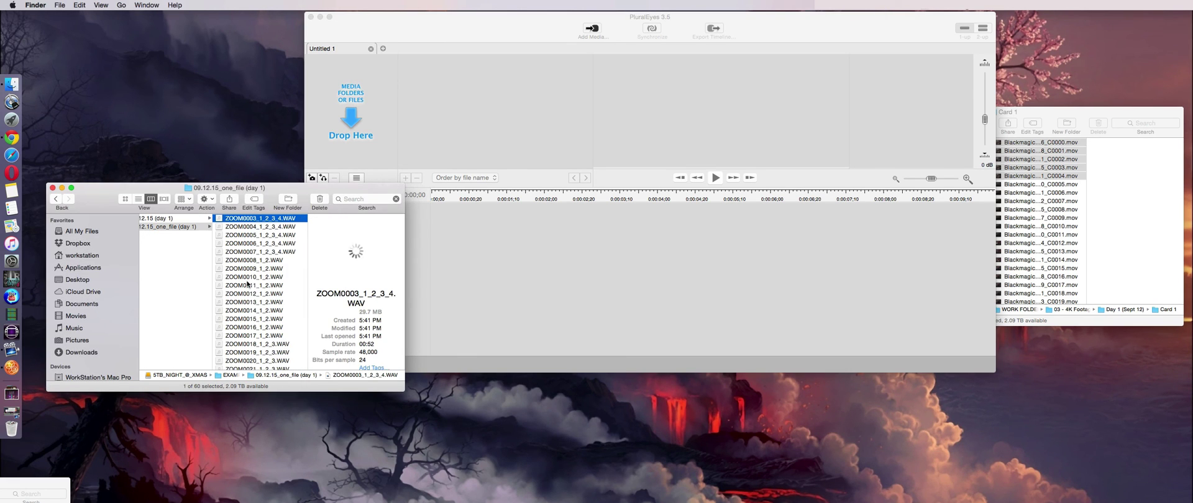
{"action": "left_click", "coordinate": [272, 338], "text": "shift"}
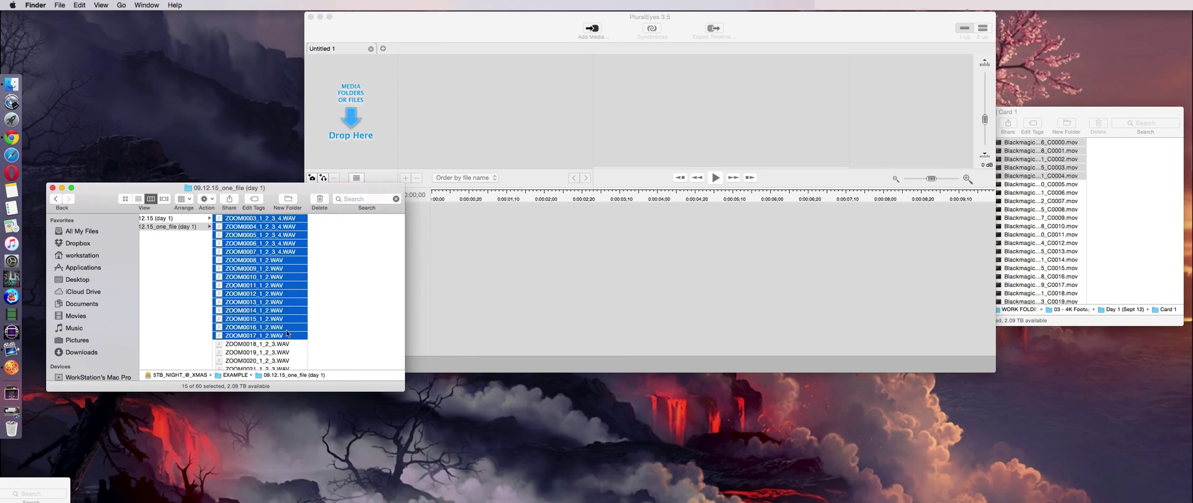
{"action": "left_click_drag", "start_coordinate": [354, 137], "coordinate": [357, 99]}
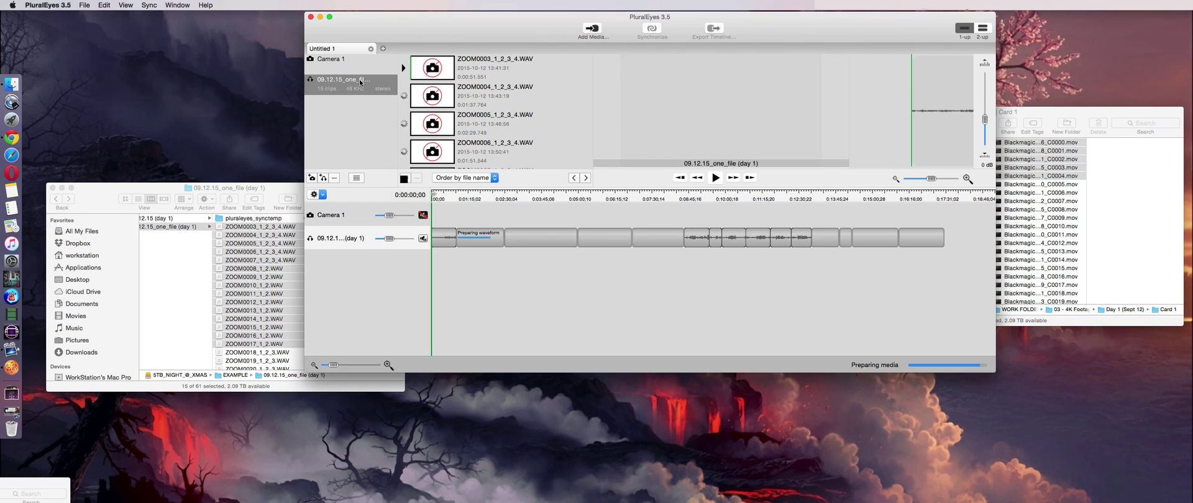
- Add Card 1 clips C0000–C0014 as a camera track and synchronize them with the Zoom audio
{"action": "left_click", "coordinate": [393, 64]}
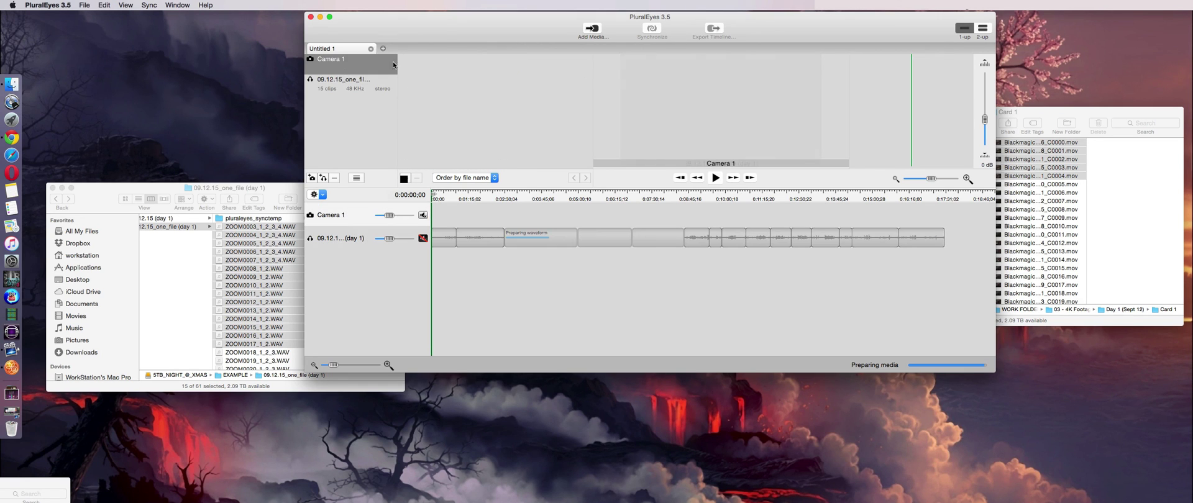
{"action": "left_click_drag", "start_coordinate": [661, 18], "coordinate": [474, 16]}
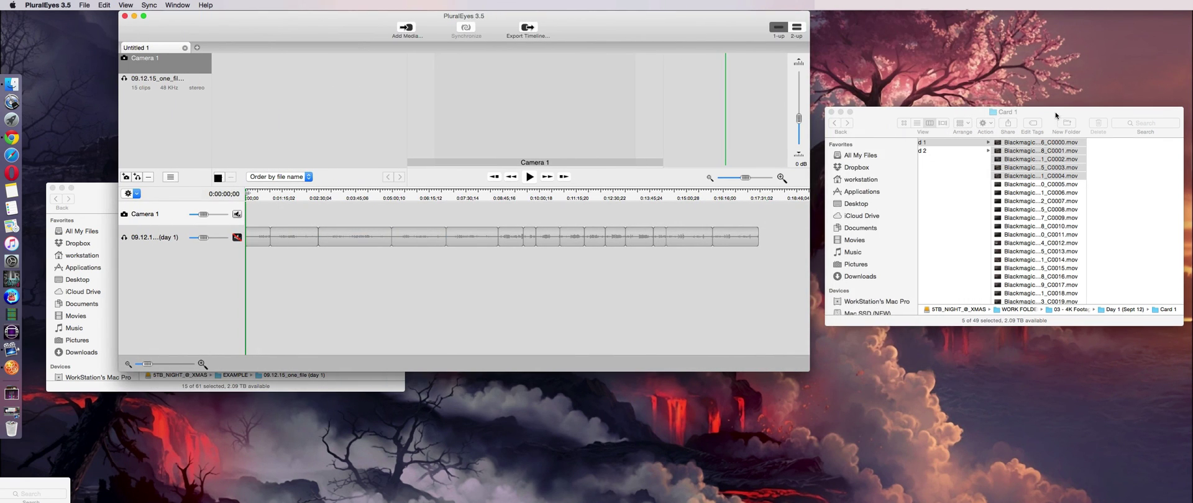
{"action": "left_click", "coordinate": [1051, 114]}
{"action": "left_click", "coordinate": [1047, 143]}
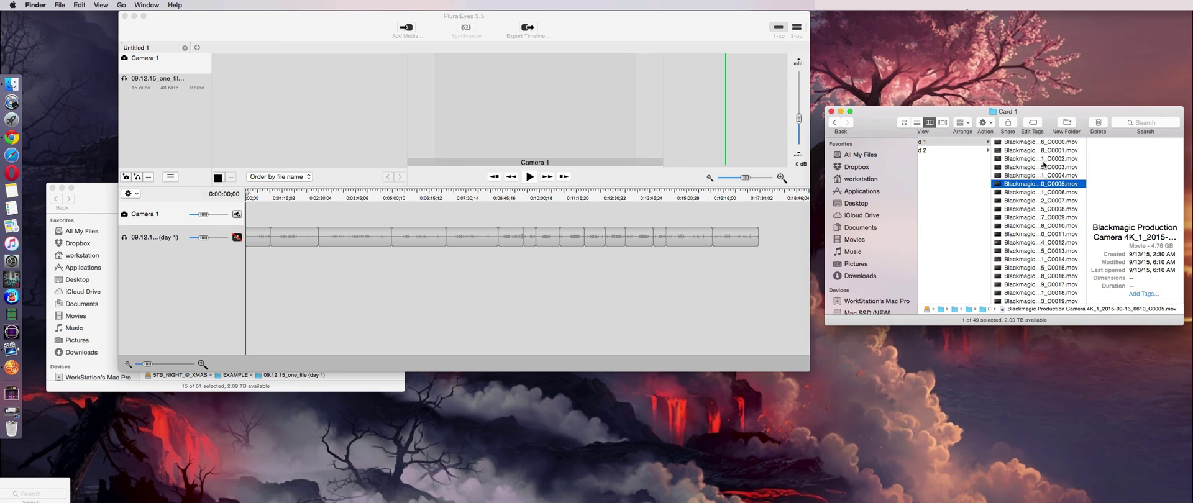
{"action": "key", "text": "shift+Down"}
{"action": "key", "text": "shift+Down"}
{"action": "key", "text": "shift+Down"}
{"action": "key", "text": "shift+Down"}
{"action": "key", "text": "shift+Down"}
{"action": "key", "text": "shift+Down"}
{"action": "key", "text": "shift+Down"}
{"action": "key", "text": "shift+Down"}
{"action": "key", "text": "shift+Down"}
{"action": "key", "text": "shift+Down"}
{"action": "key", "text": "shift+Down"}
{"action": "key", "text": "shift+Down"}
{"action": "key", "text": "shift+Down"}
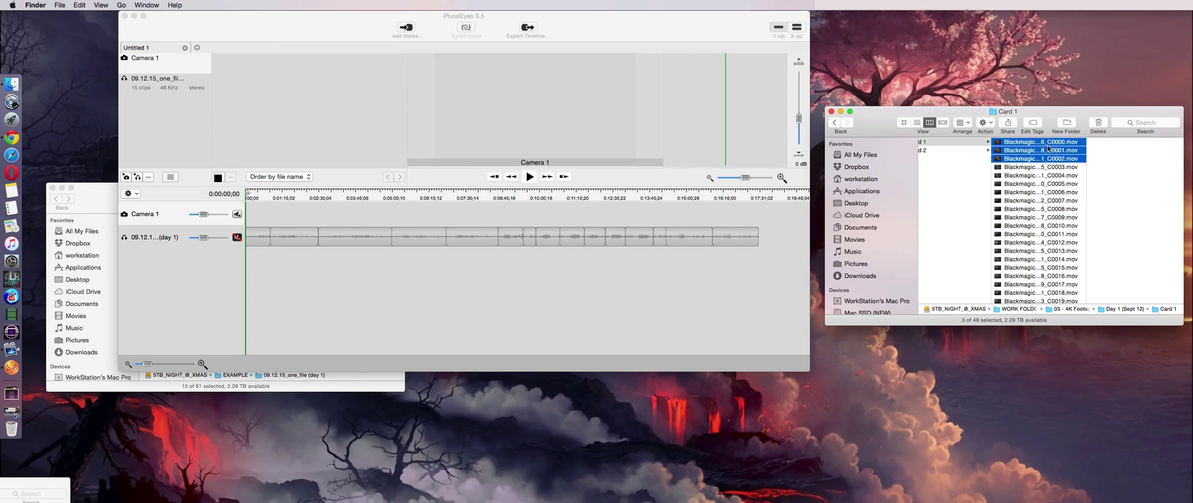
{"action": "key", "text": "shift+Down"}
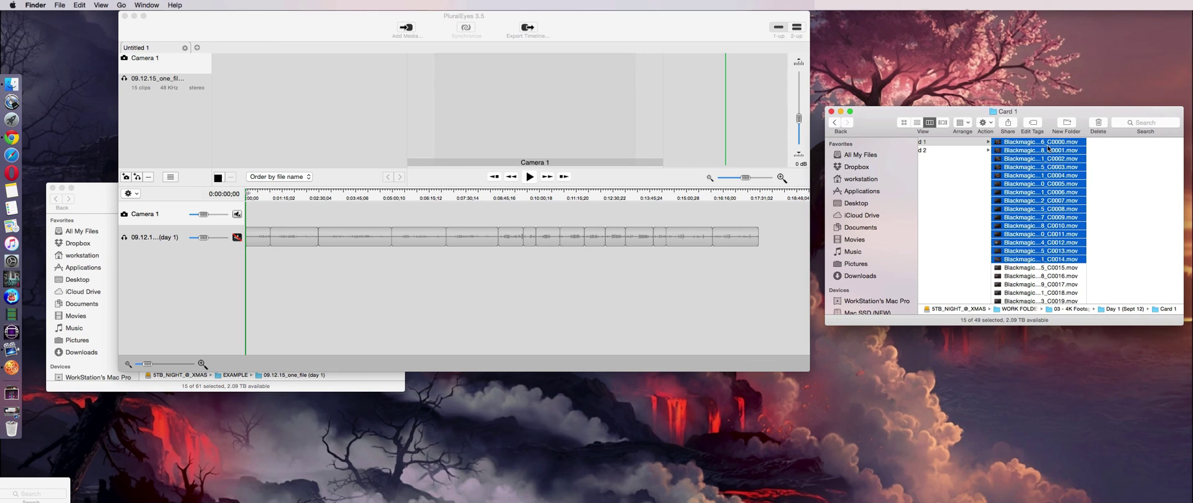
{"action": "left_click_drag", "start_coordinate": [1012, 205], "coordinate": [168, 69]}
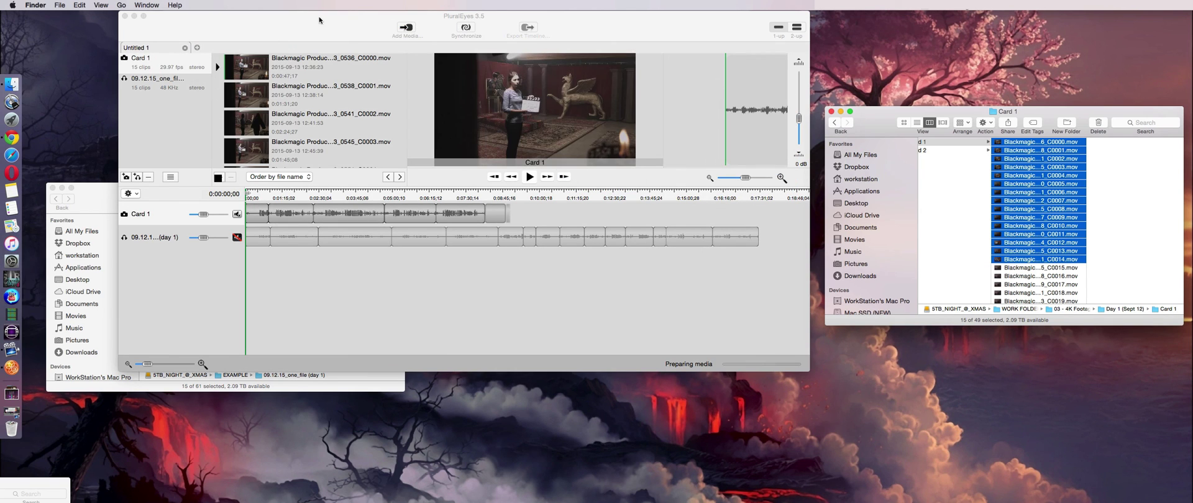
{"action": "left_click_drag", "start_coordinate": [327, 16], "coordinate": [469, 17]}
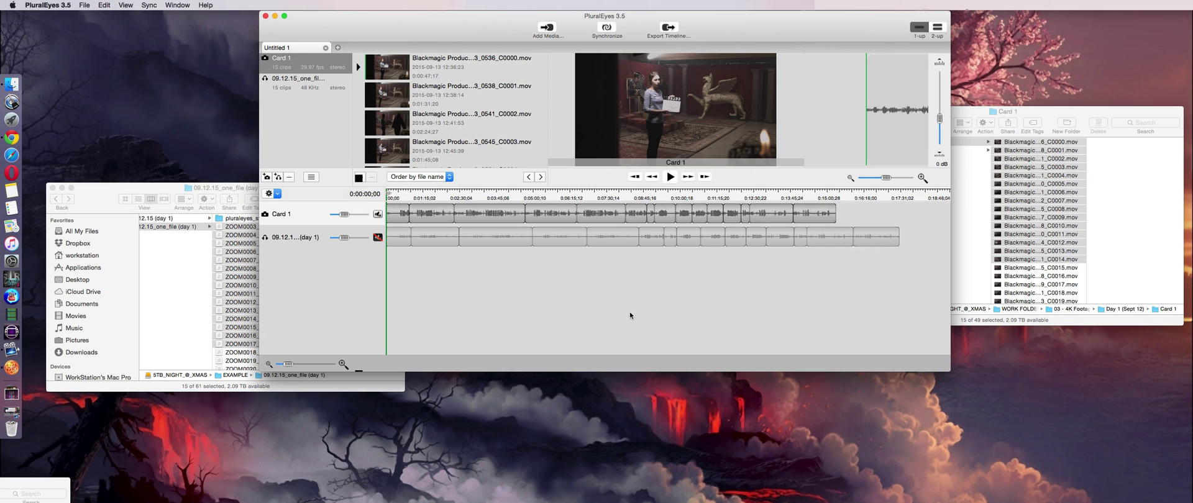
{"action": "left_click", "coordinate": [609, 30]}
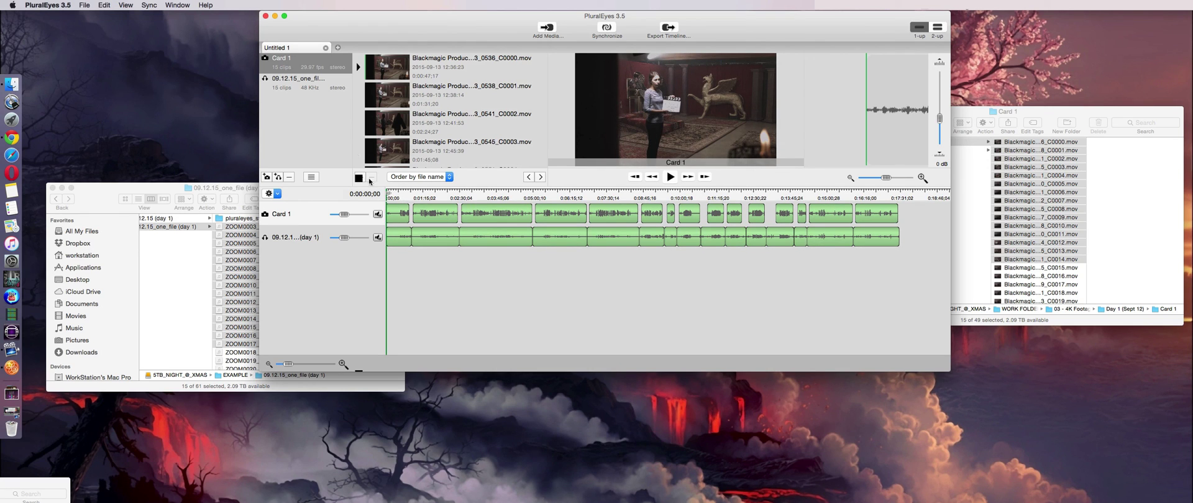
- Open the Export Timeline dialog for the green synchronized timeline
{"action": "left_click", "coordinate": [680, 28]}
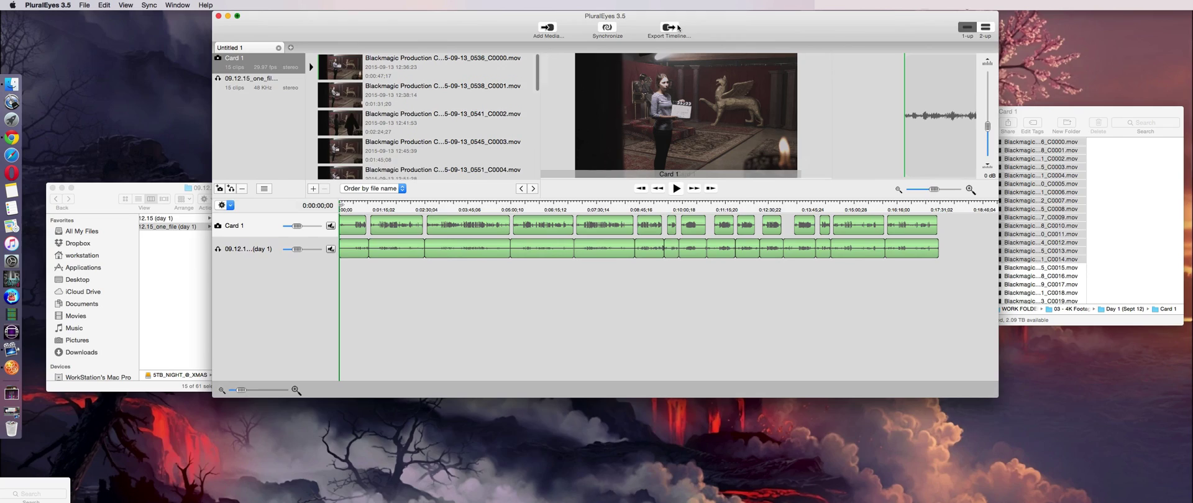
- Preview the Final Cut Pro X, Media Composer, Premiere Pro, Audio Files and Video Files export formats
{"action": "left_click", "coordinate": [243, 223]}
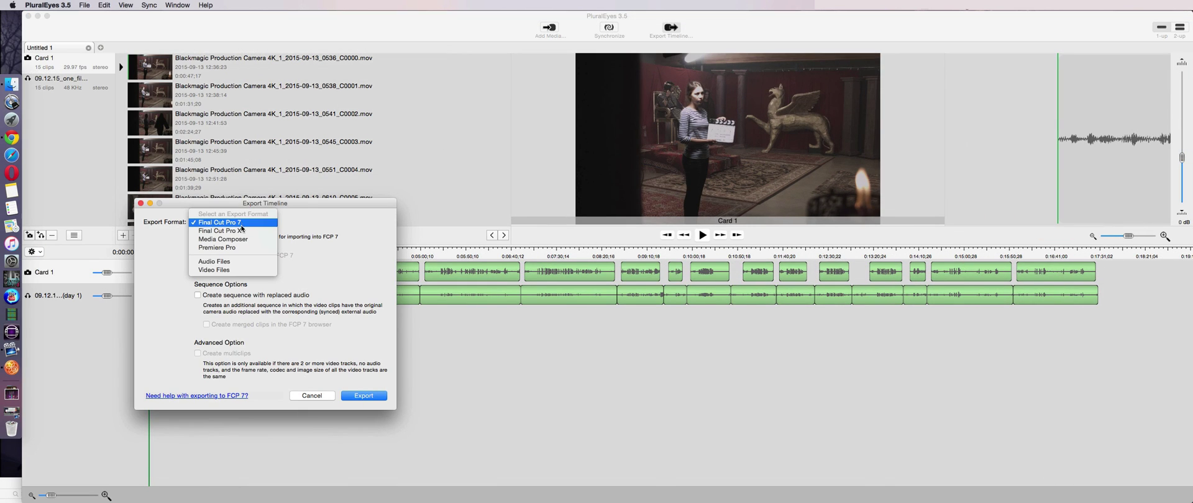
{"action": "left_click", "coordinate": [241, 231]}
{"action": "left_click", "coordinate": [242, 224]}
{"action": "left_click", "coordinate": [243, 235]}
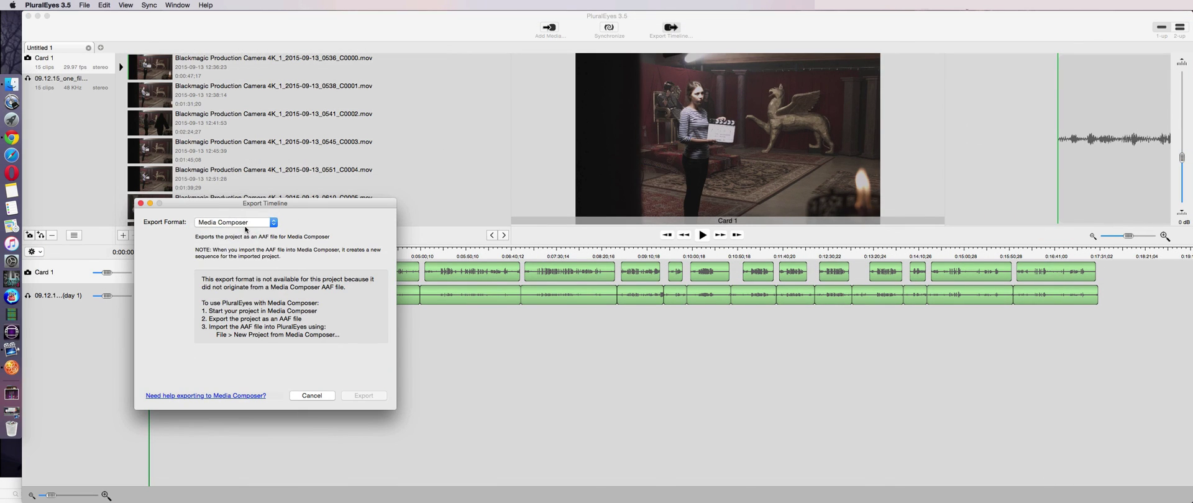
{"action": "left_click", "coordinate": [243, 224]}
{"action": "left_click", "coordinate": [243, 229]}
{"action": "left_click", "coordinate": [243, 224]}
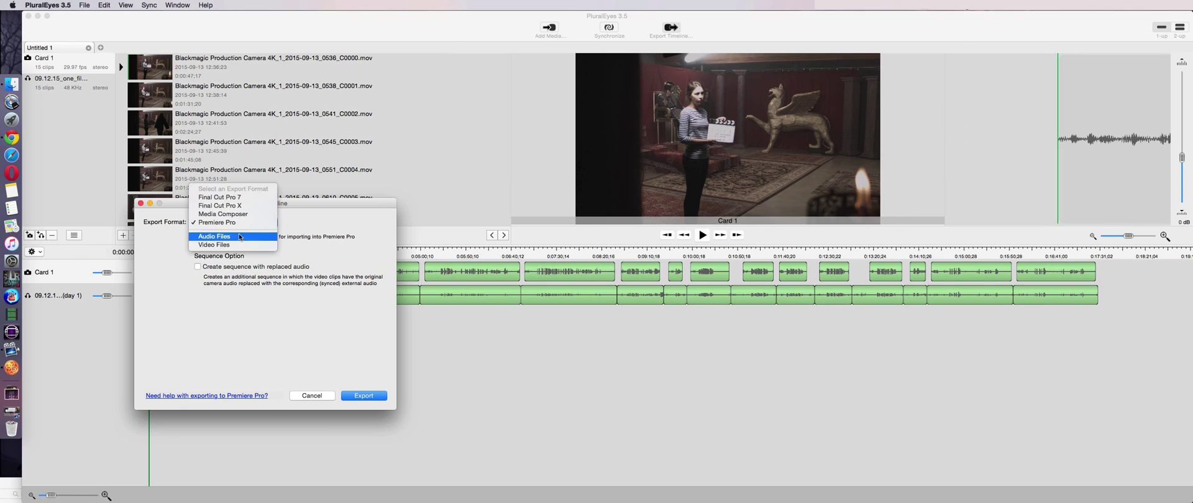
{"action": "left_click", "coordinate": [244, 227]}
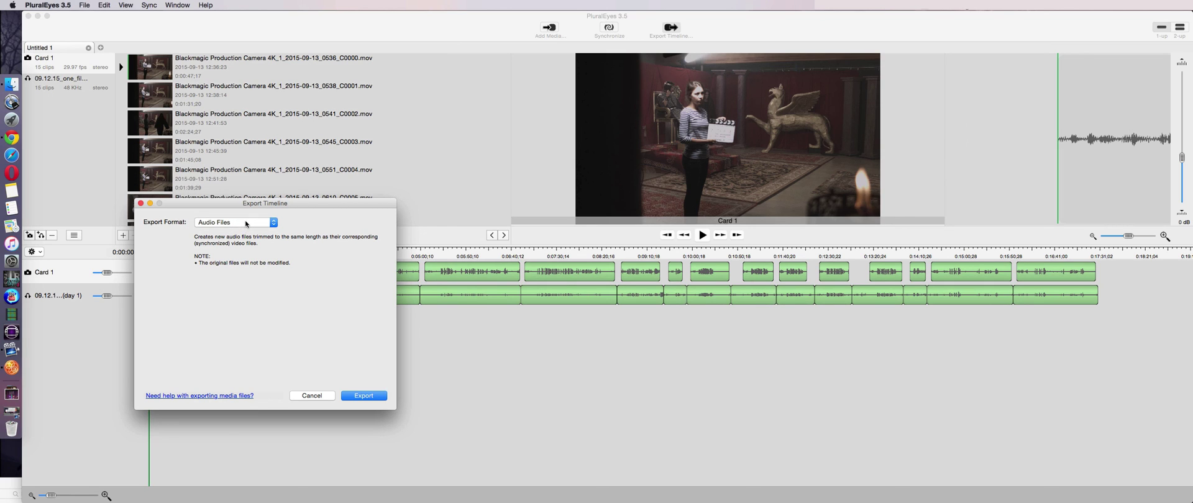
{"action": "left_click", "coordinate": [246, 223]}
{"action": "left_click", "coordinate": [244, 232]}
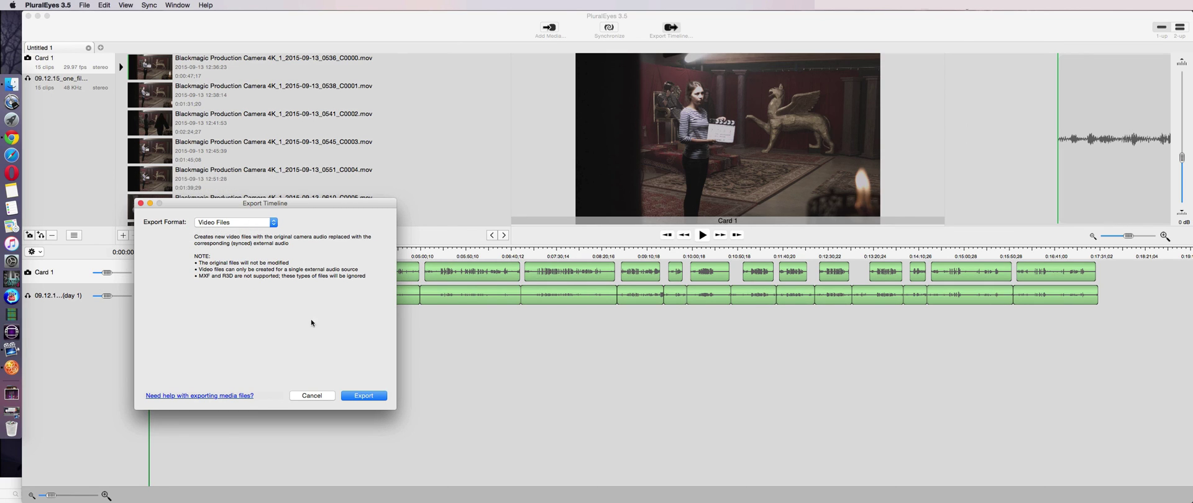
- Reset the export format to Final Cut Pro 7 and cancel the Export Timeline dialog
{"action": "left_click", "coordinate": [269, 228]}
{"action": "left_click", "coordinate": [256, 214]}
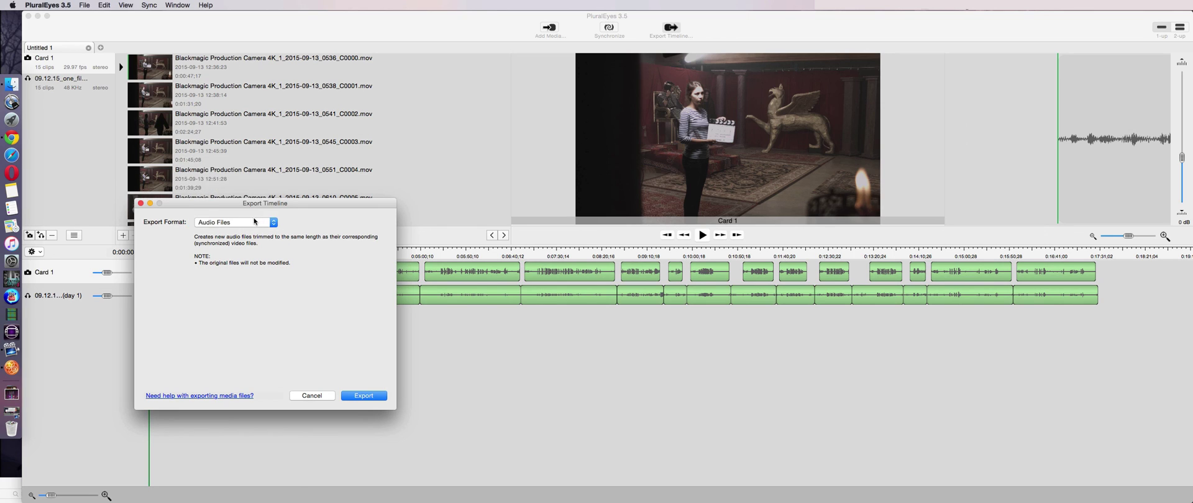
{"action": "left_click", "coordinate": [254, 222]}
{"action": "left_click", "coordinate": [249, 183]}
{"action": "left_click", "coordinate": [312, 396]}
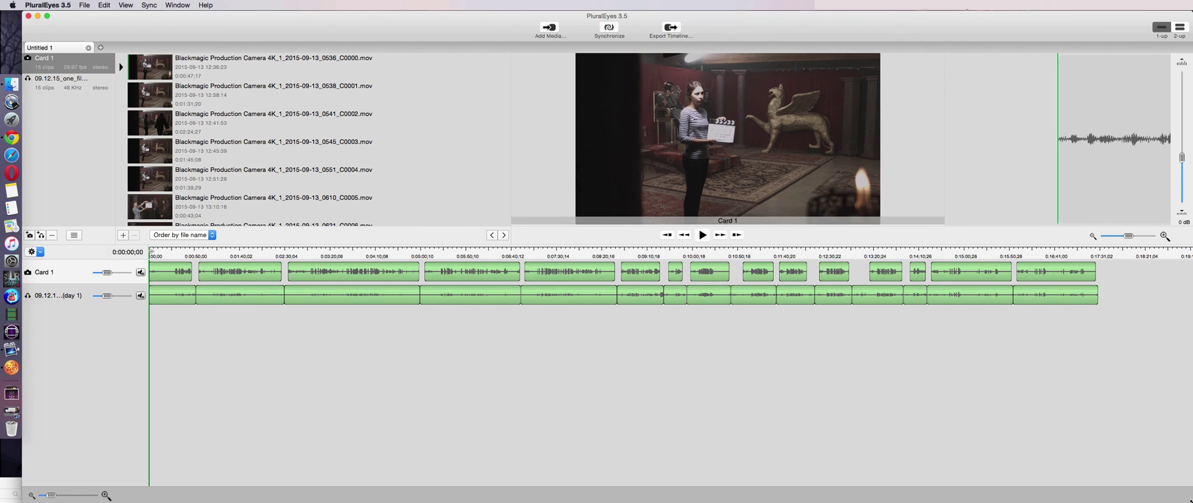
{"action": "double_click", "coordinate": [463, 15]}
- Arrange the Zoom and Card 1 Finder windows around PluralEyes, keeping PluralEyes in front
{"action": "left_click_drag", "start_coordinate": [463, 16], "coordinate": [753, 3]}
{"action": "left_click_drag", "start_coordinate": [277, 191], "coordinate": [279, 254]}
{"action": "left_click_drag", "start_coordinate": [1007, 112], "coordinate": [939, 224]}
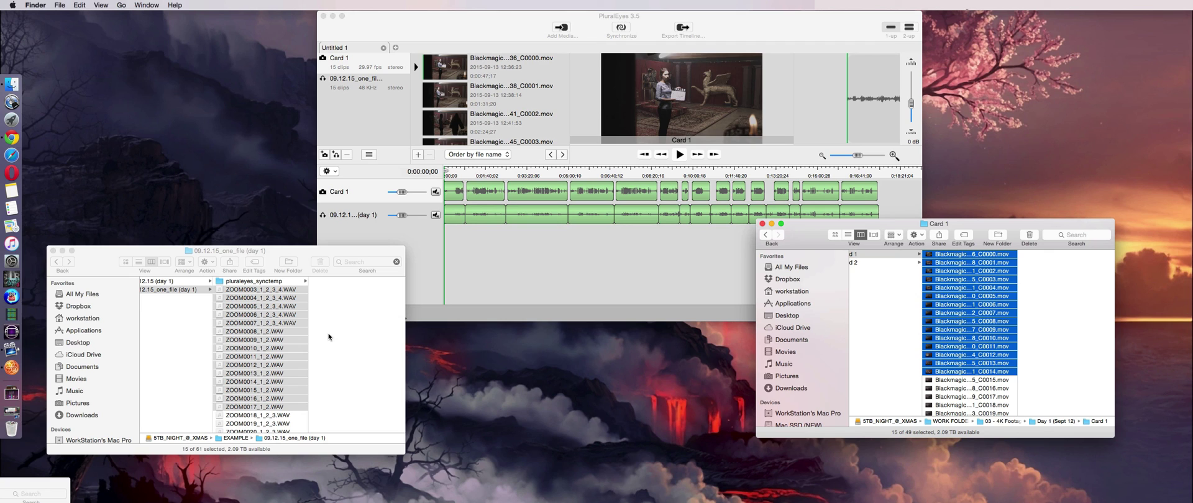
{"action": "left_click", "coordinate": [597, 281]}
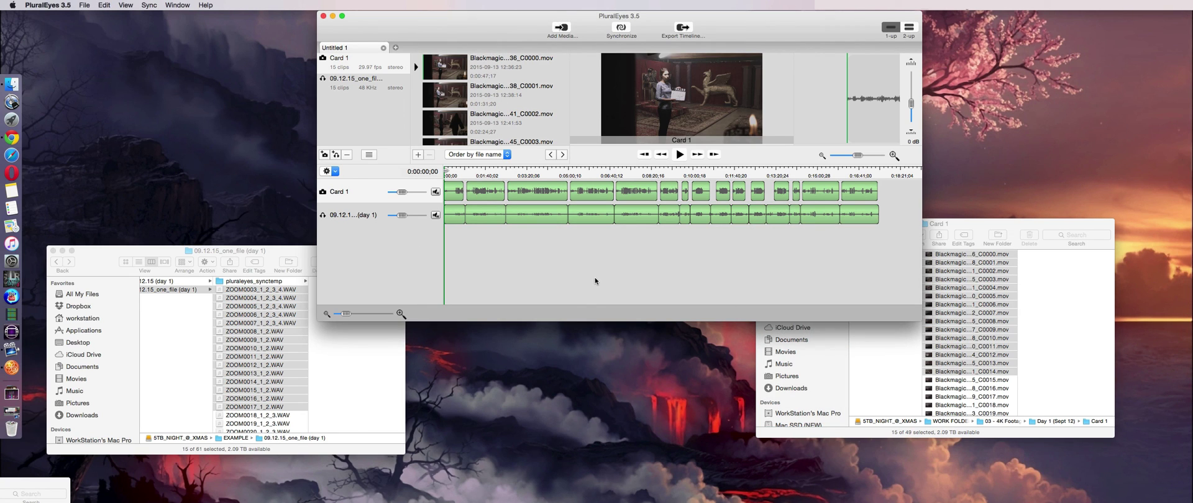
- Play the synced timeline from 0:00:55;05, stopping at 0:01:02;15
{"action": "left_click", "coordinate": [471, 172]}
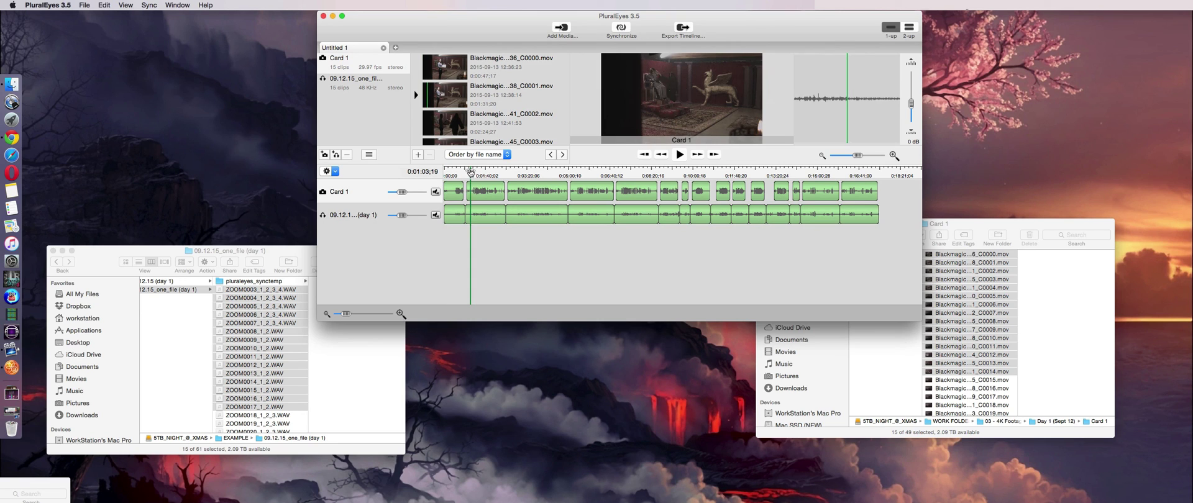
{"action": "left_click_drag", "start_coordinate": [470, 172], "coordinate": [467, 172]}
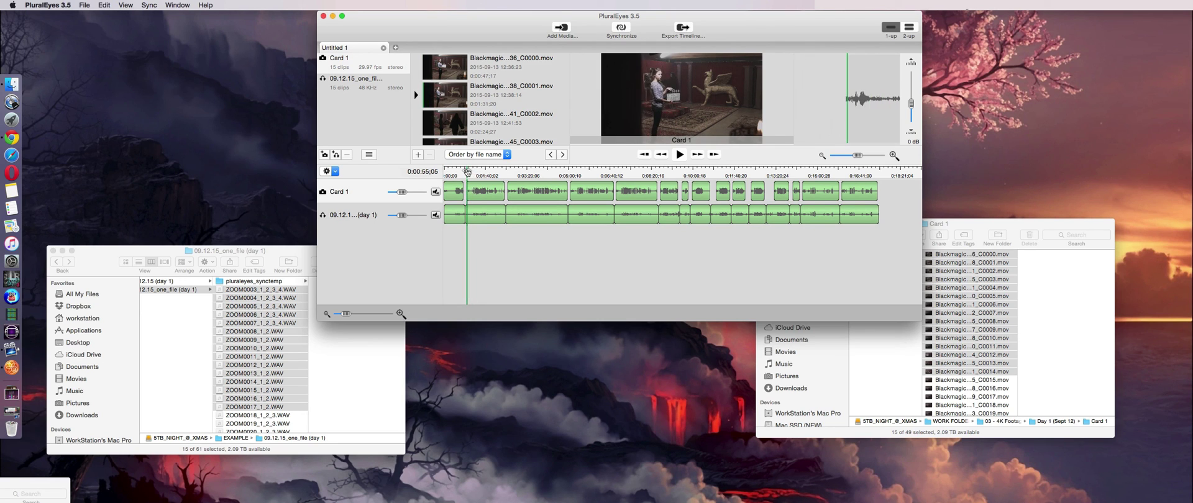
{"action": "key", "text": "space"}
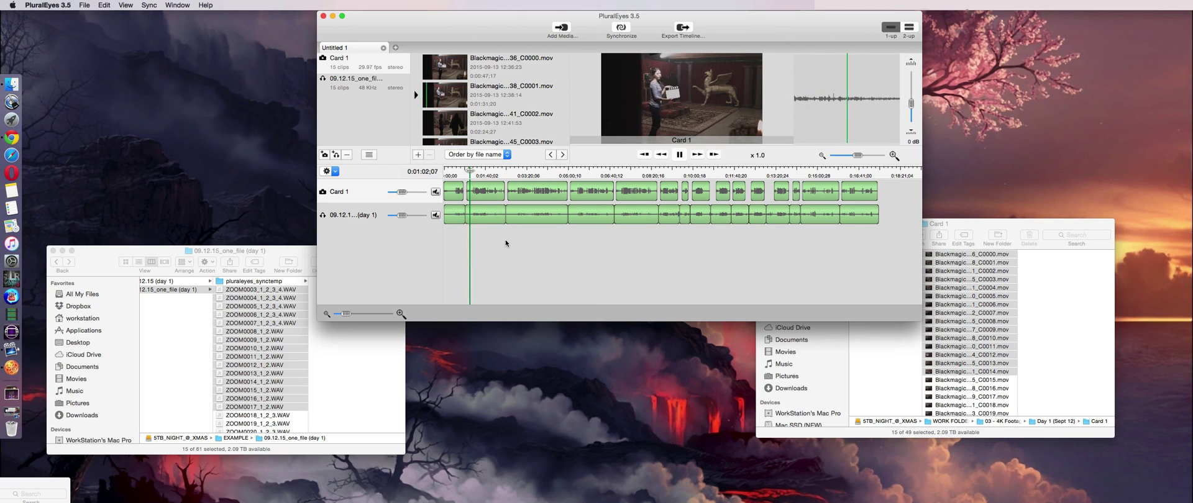
{"action": "key", "text": "space"}
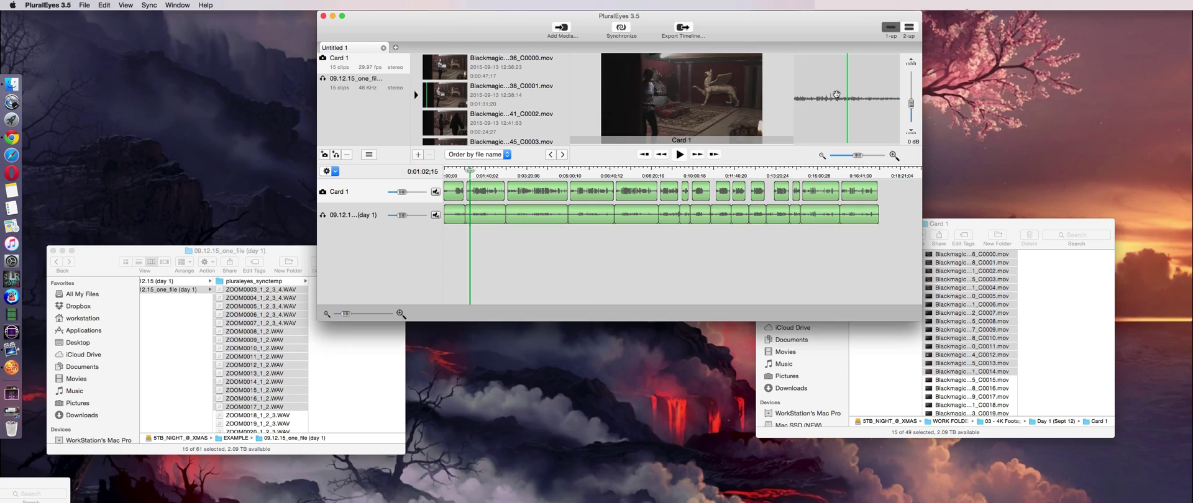